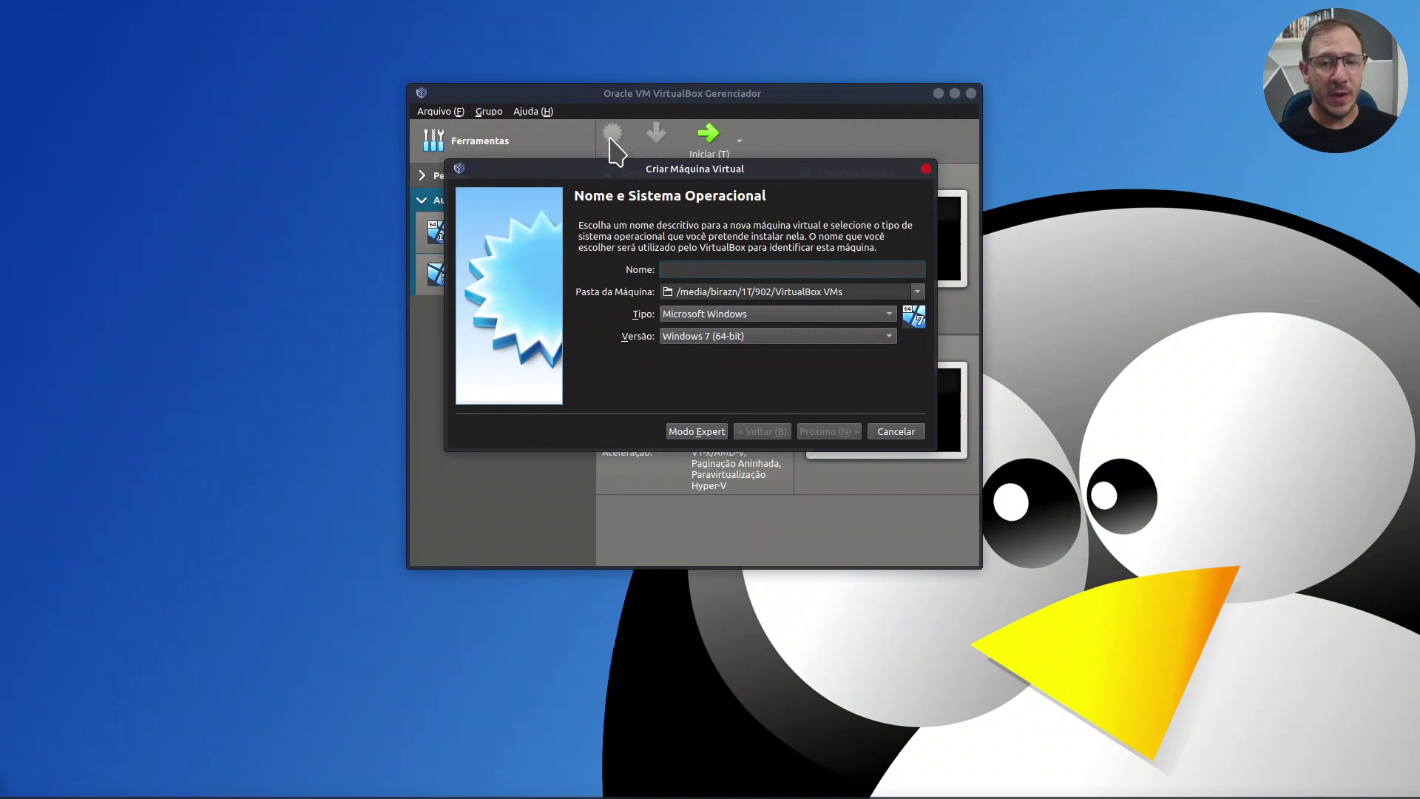
Step: Name the new machine DebianAula with type Linux and version Debian (64-bit)
text(Debian)
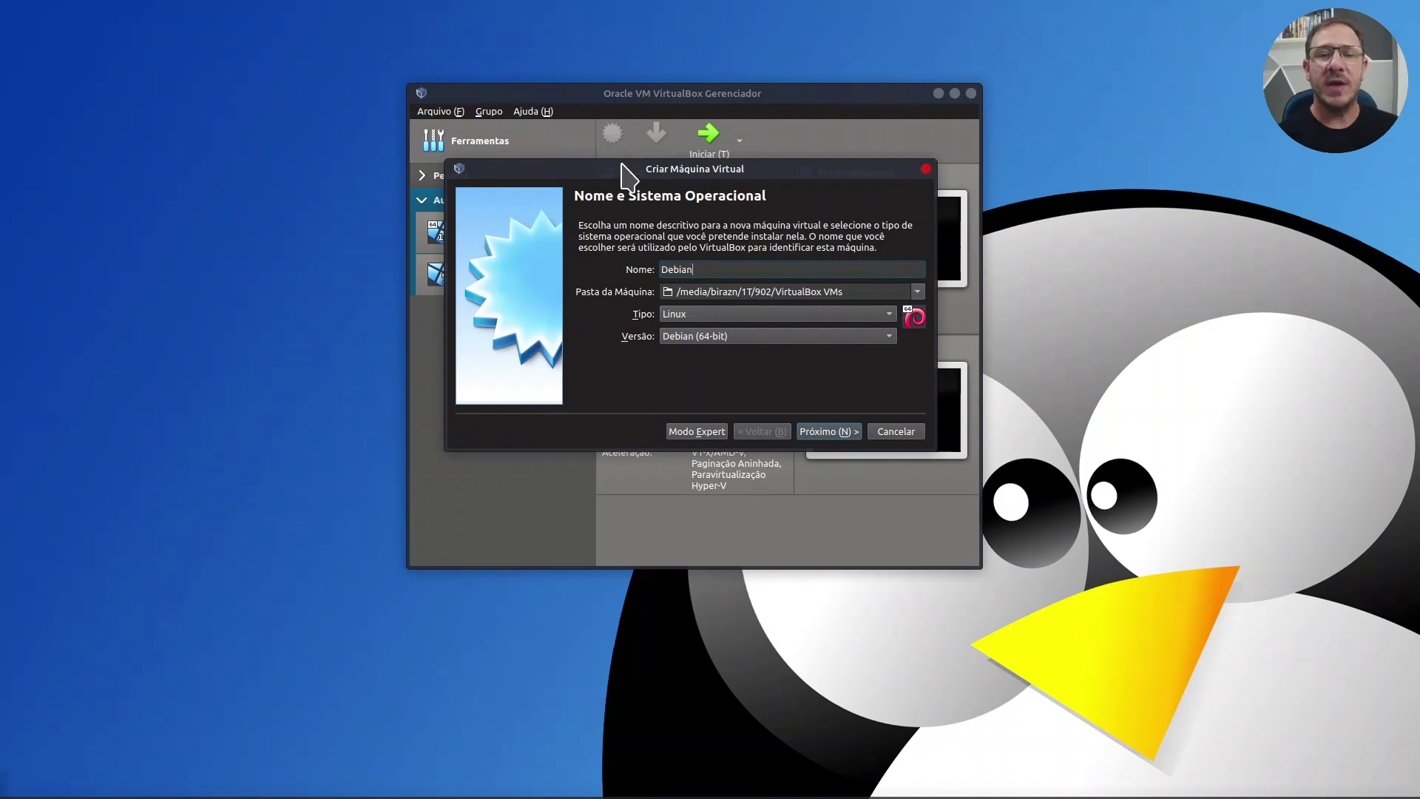
drag(625, 169, 949, 178)
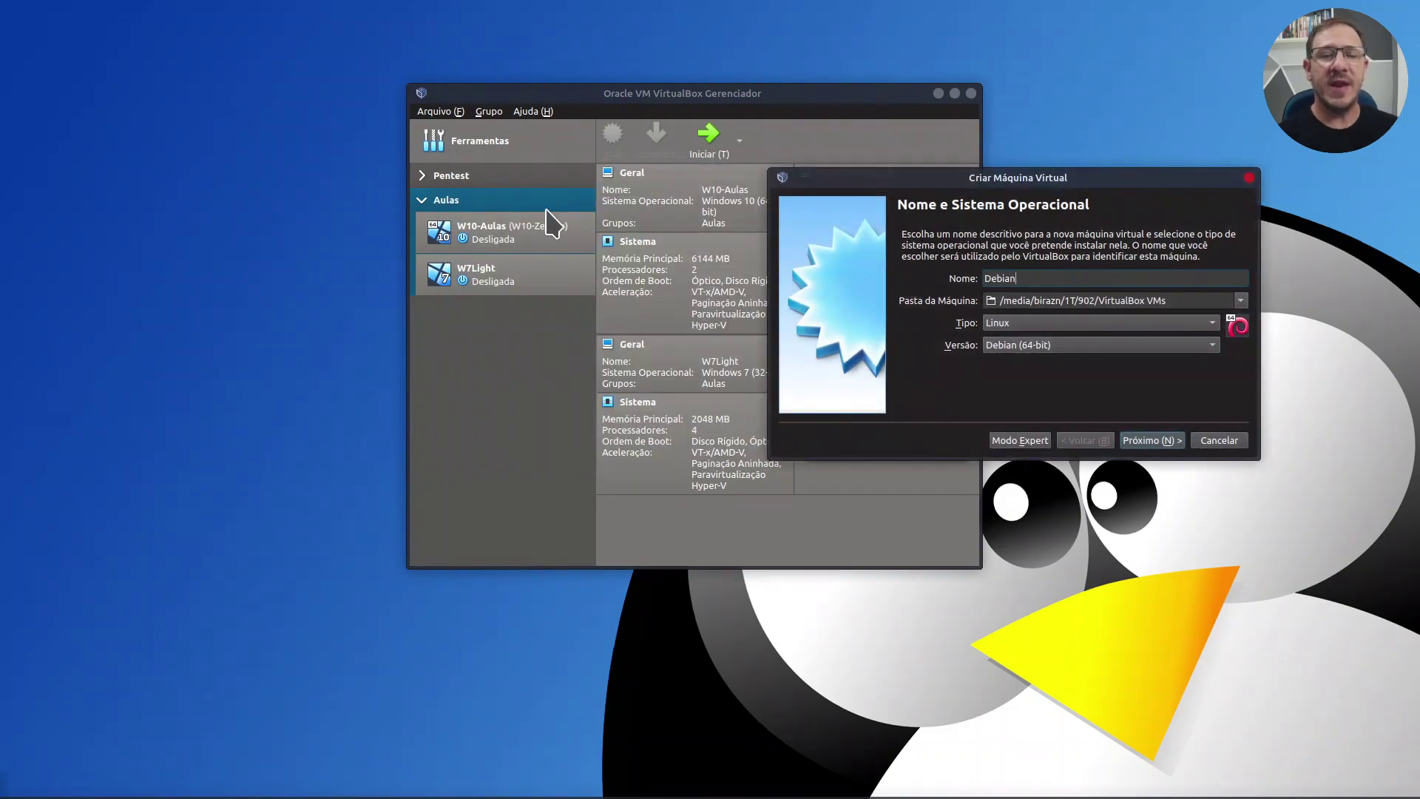
drag(843, 182, 640, 159)
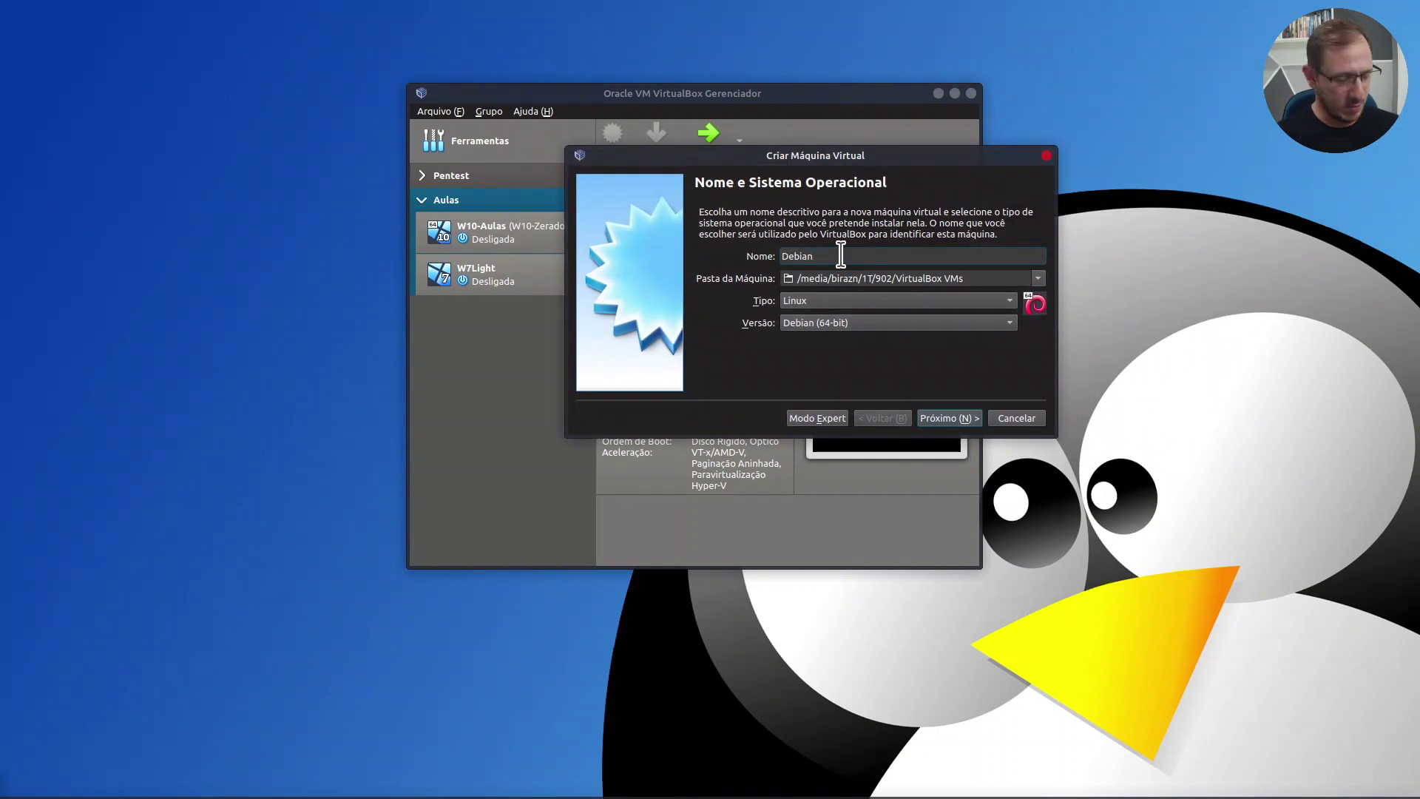
text(Aula)
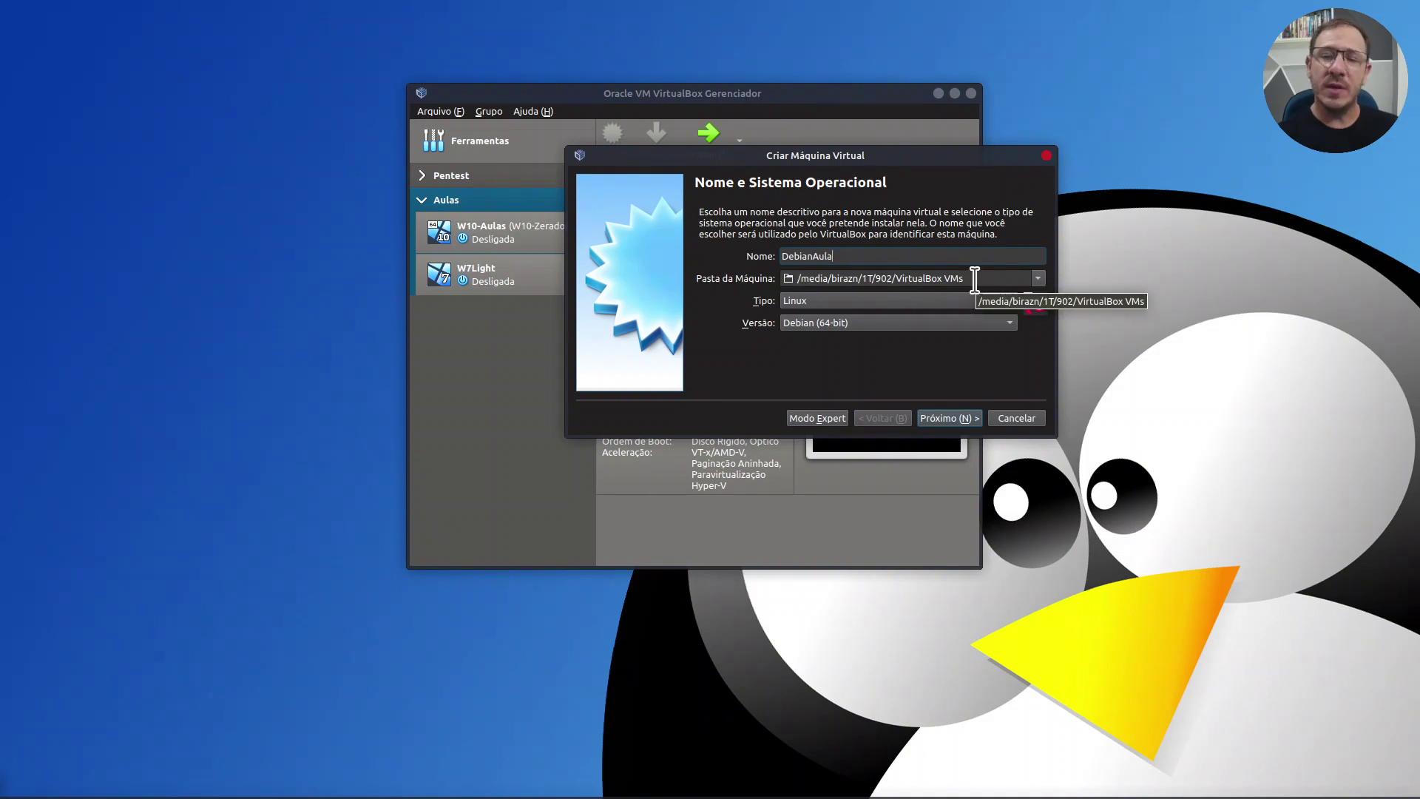
click(962, 420)
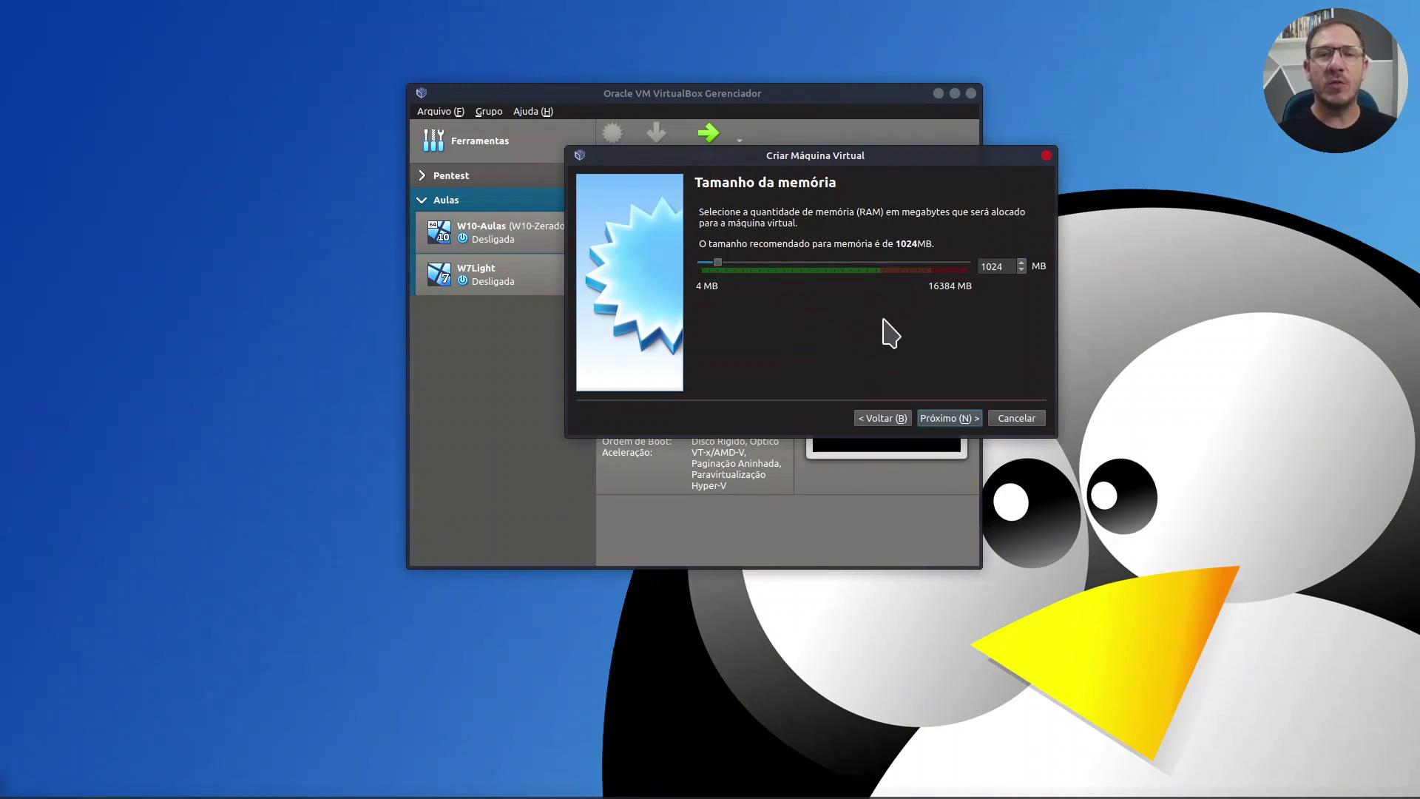
Step: Keep 1024 MB of memory and choose to create a new virtual hard disk
click(954, 418)
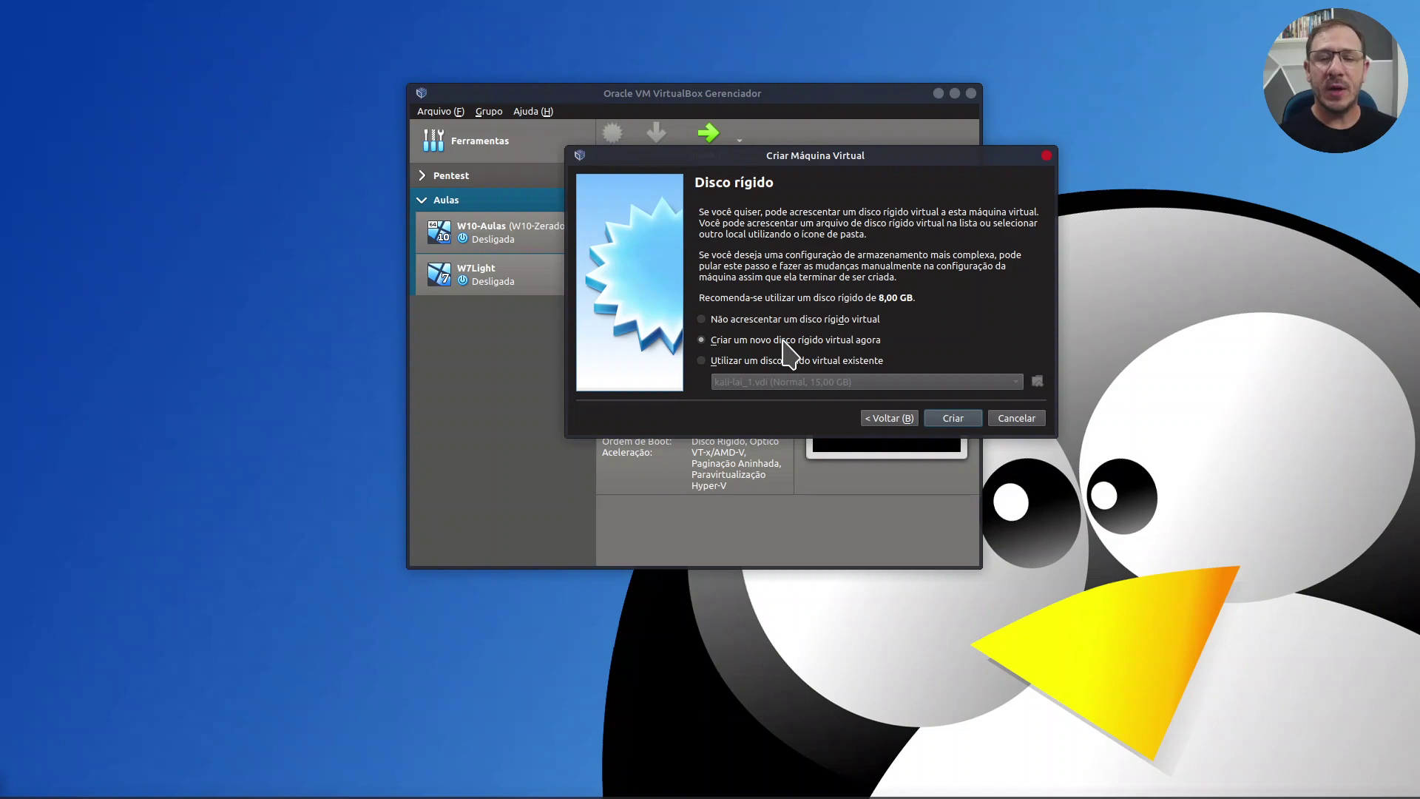
click(974, 428)
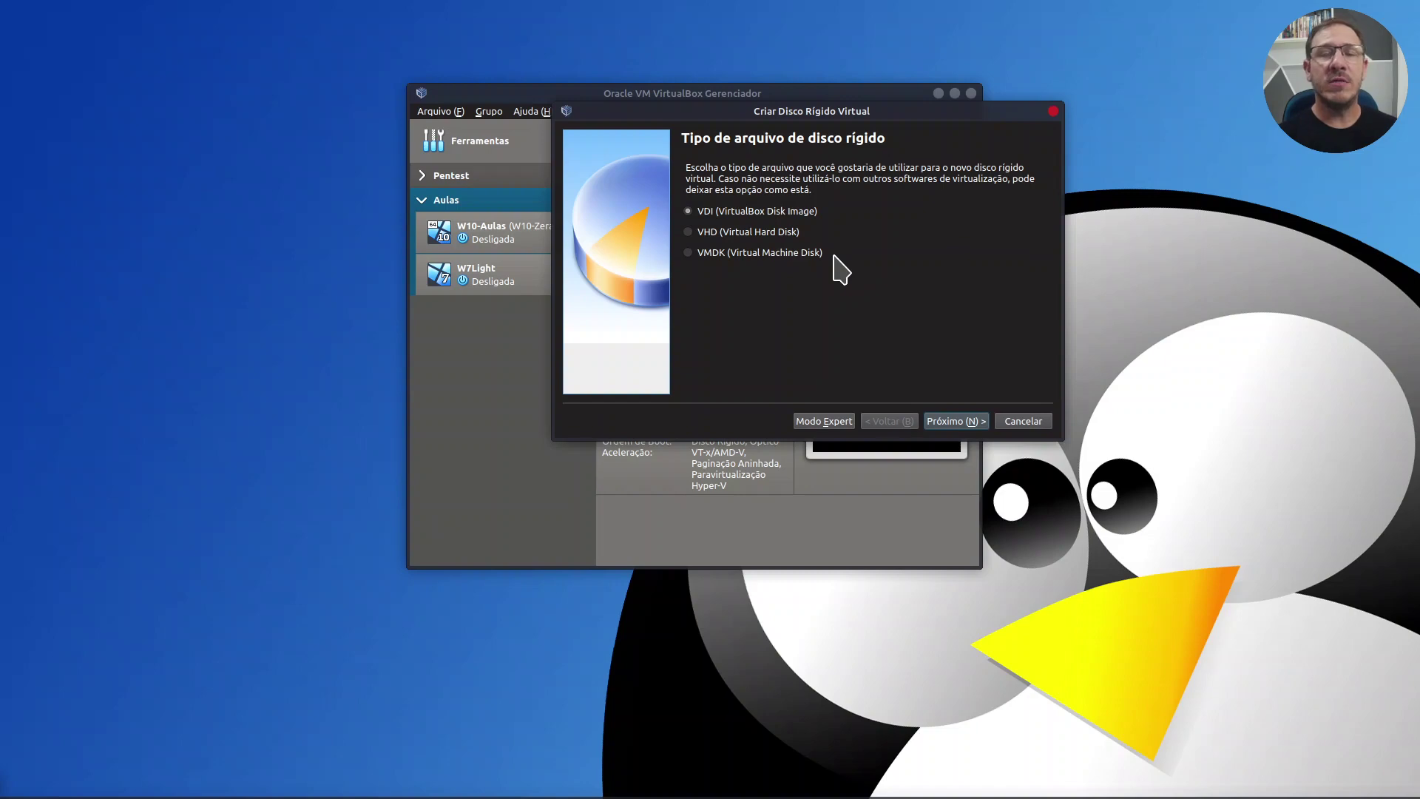
Step: Create a dynamically allocated 8,00 GB VDI disk, DebianAula.vdi, finishing the machine
click(973, 424)
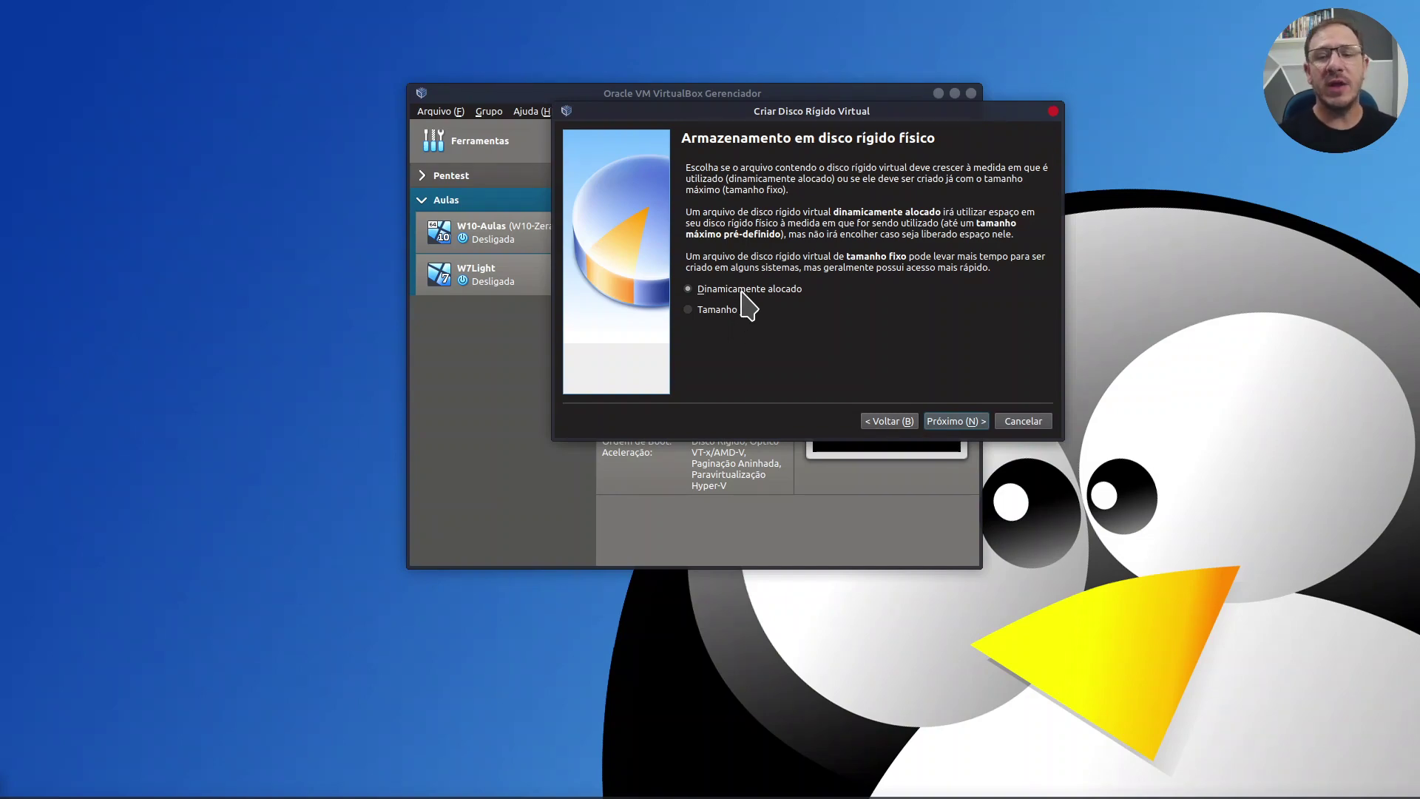
click(956, 421)
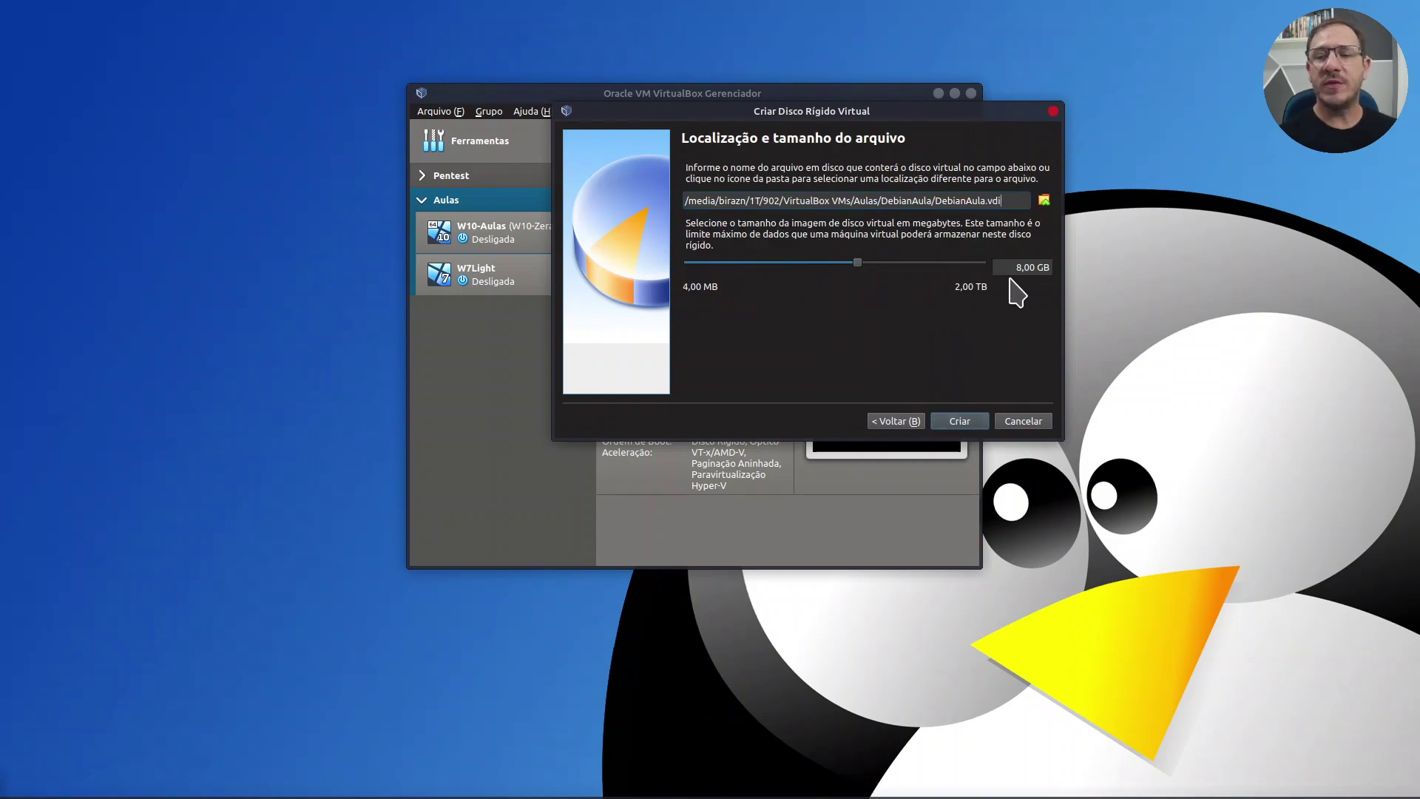
click(1019, 268)
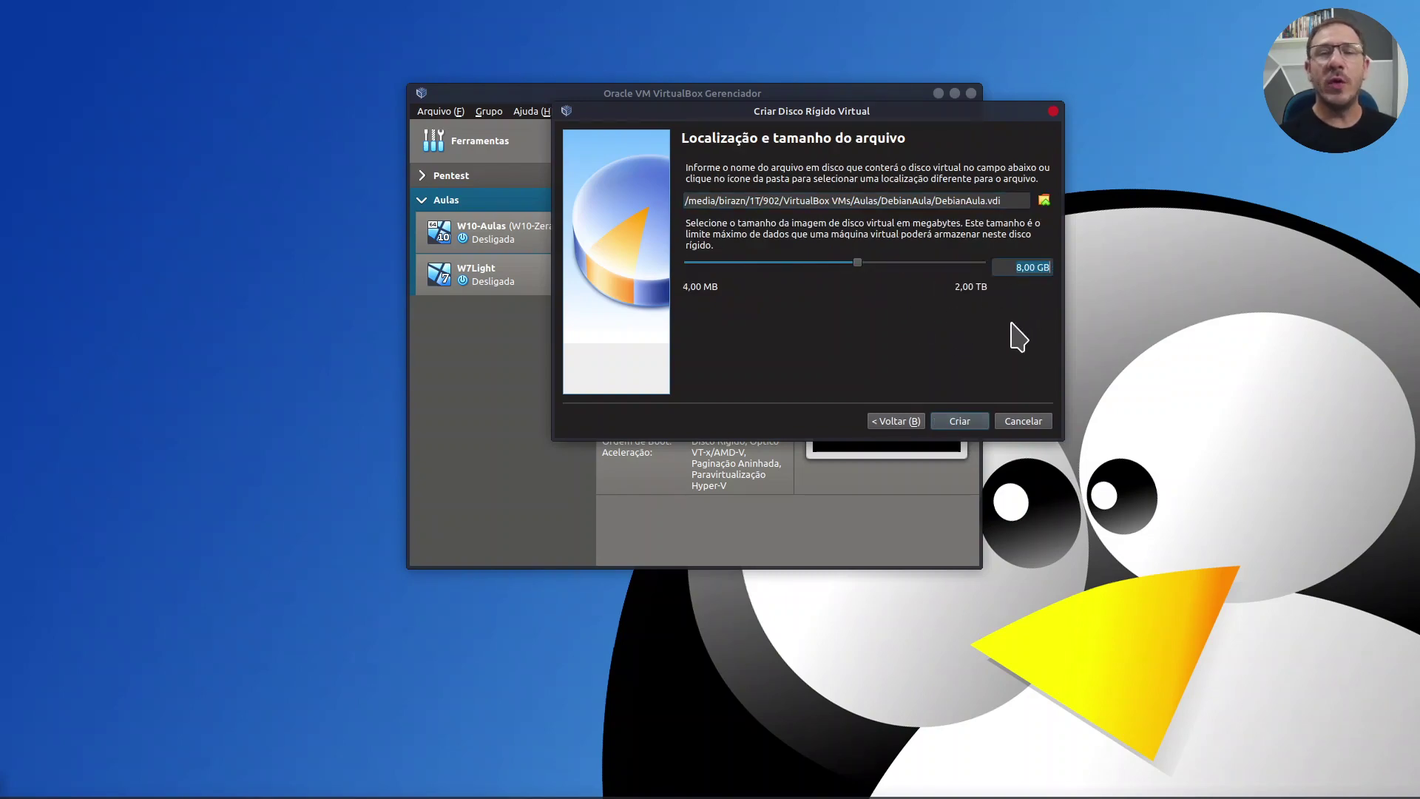
click(1015, 267)
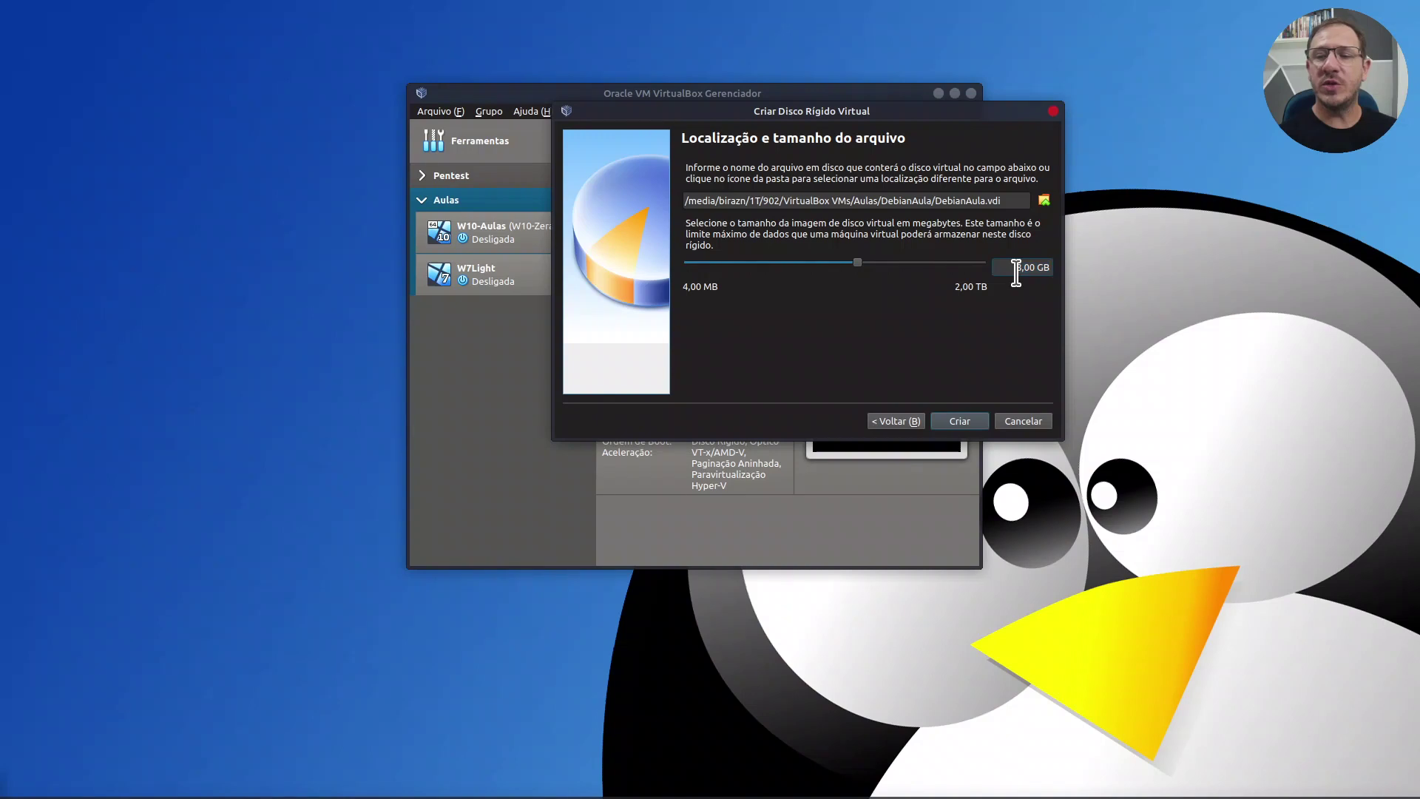
click(961, 422)
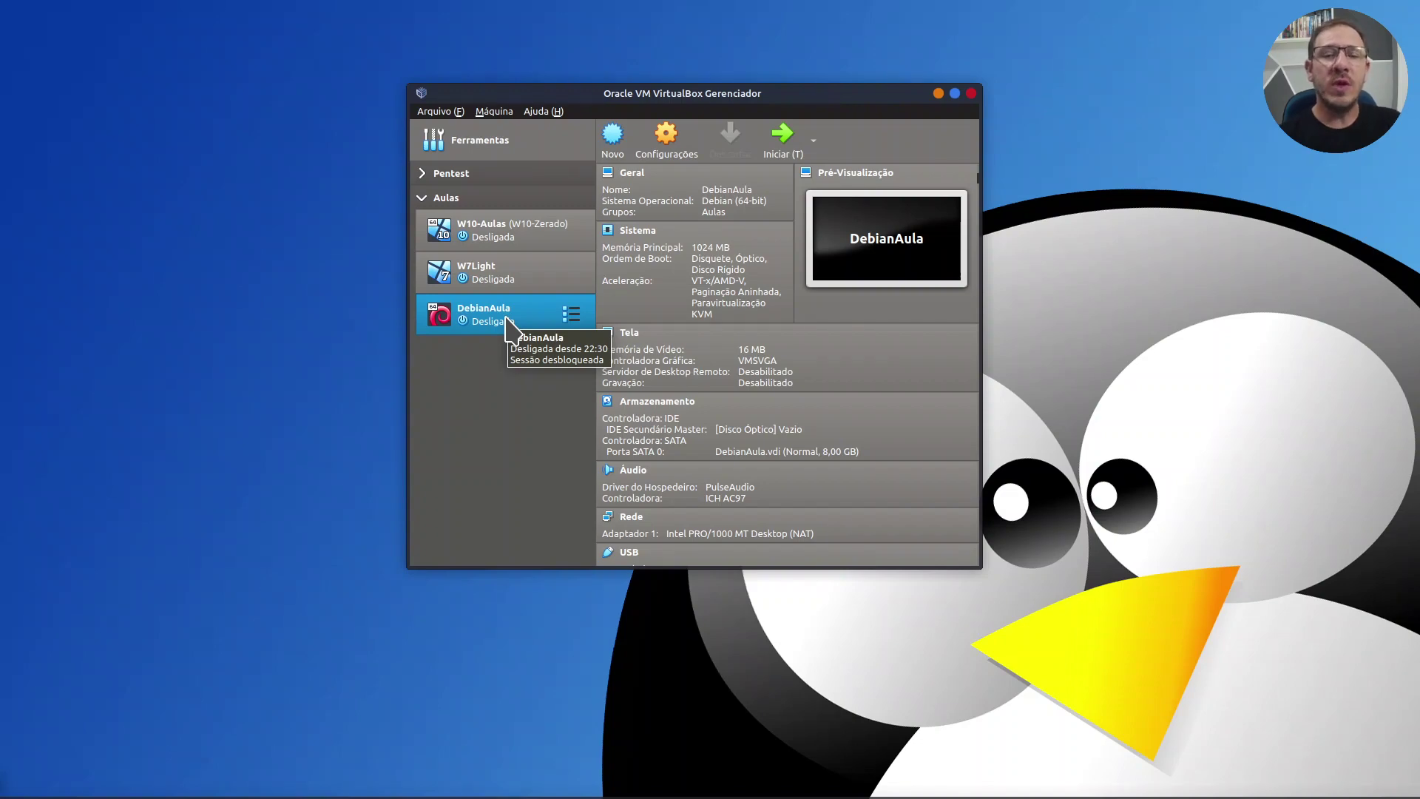
Step: Open DebianAula's settings at the Storage (Armazenamento) page
click(666, 141)
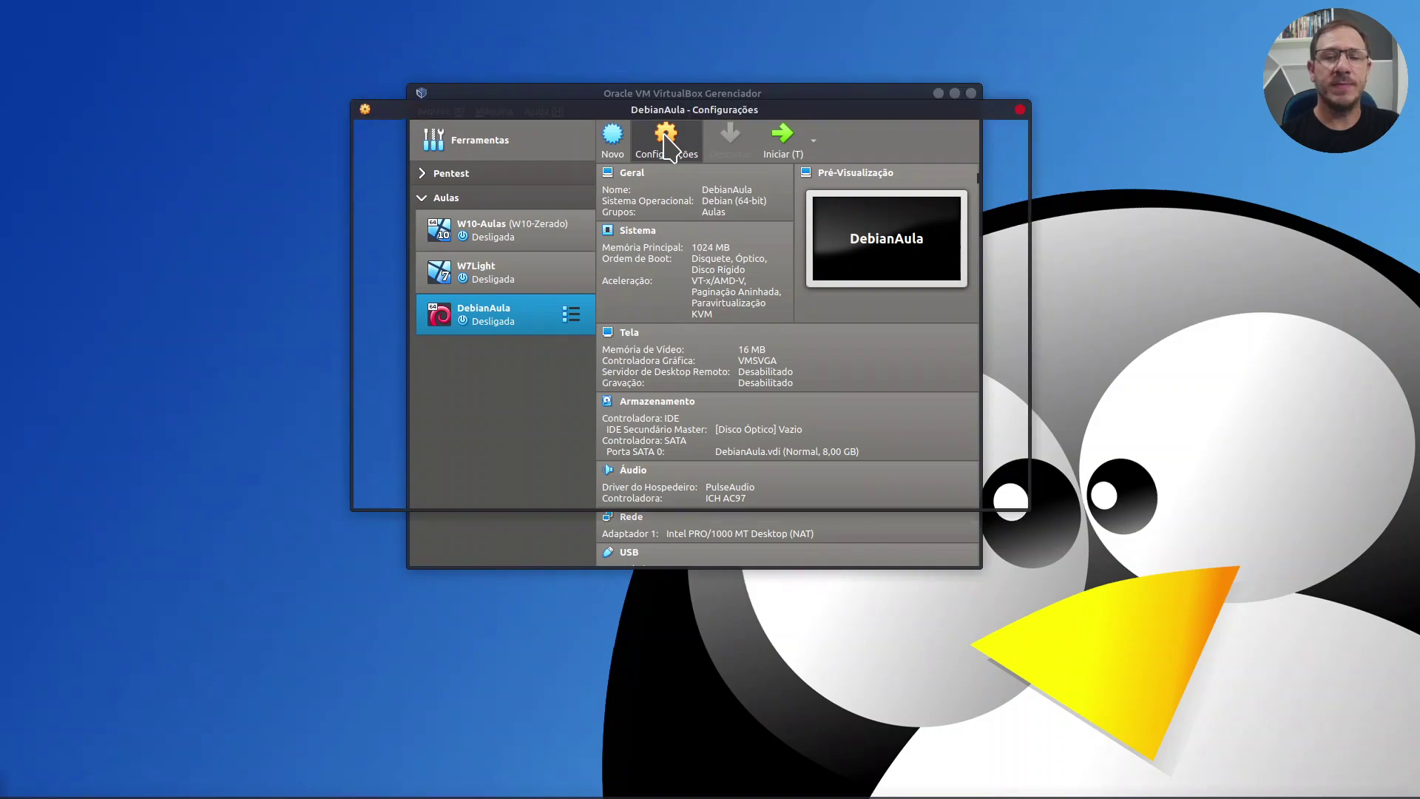
click(429, 211)
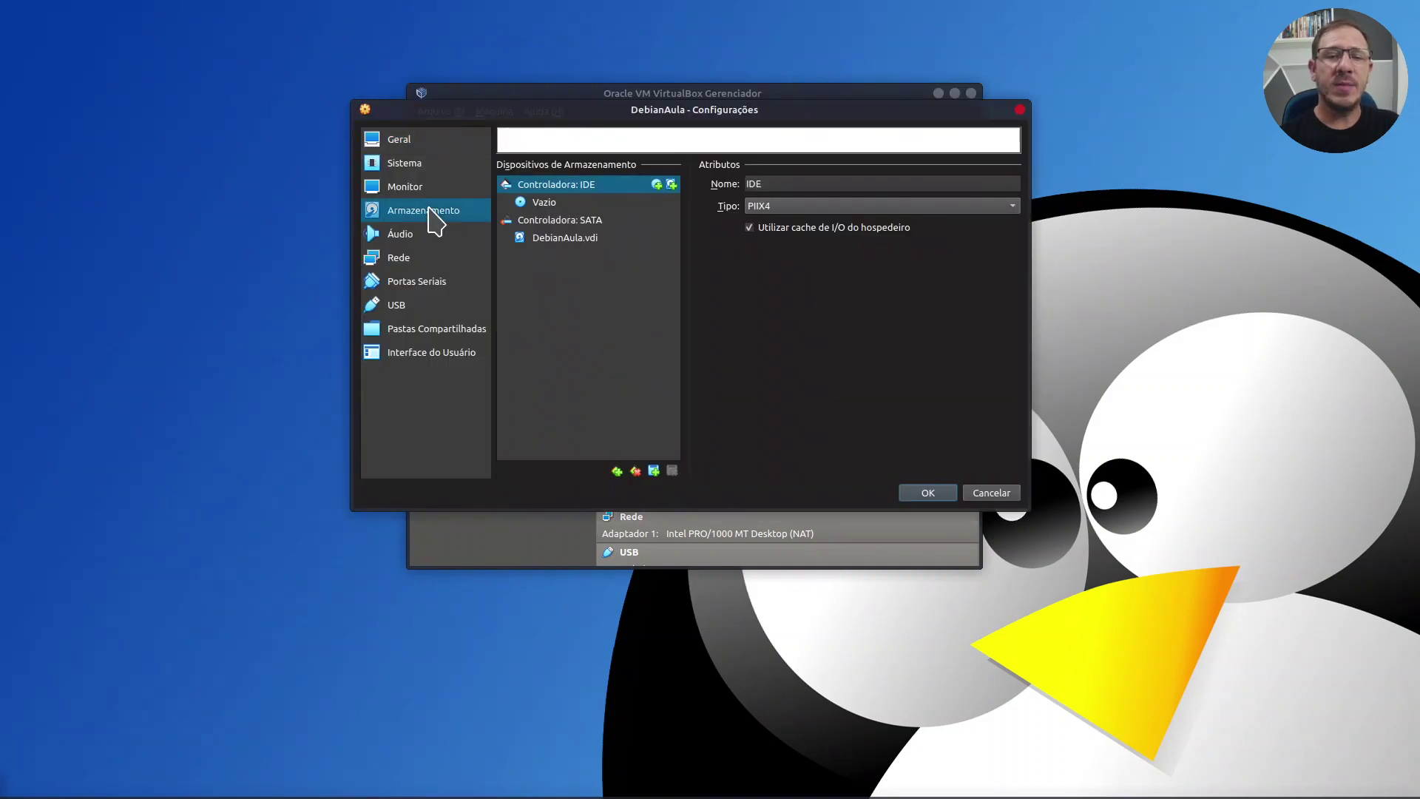
Step: Load debian-11.0.0-amd64-DVD-1.iso into the empty IDE optical drive
click(525, 204)
drag(526, 202, 596, 202)
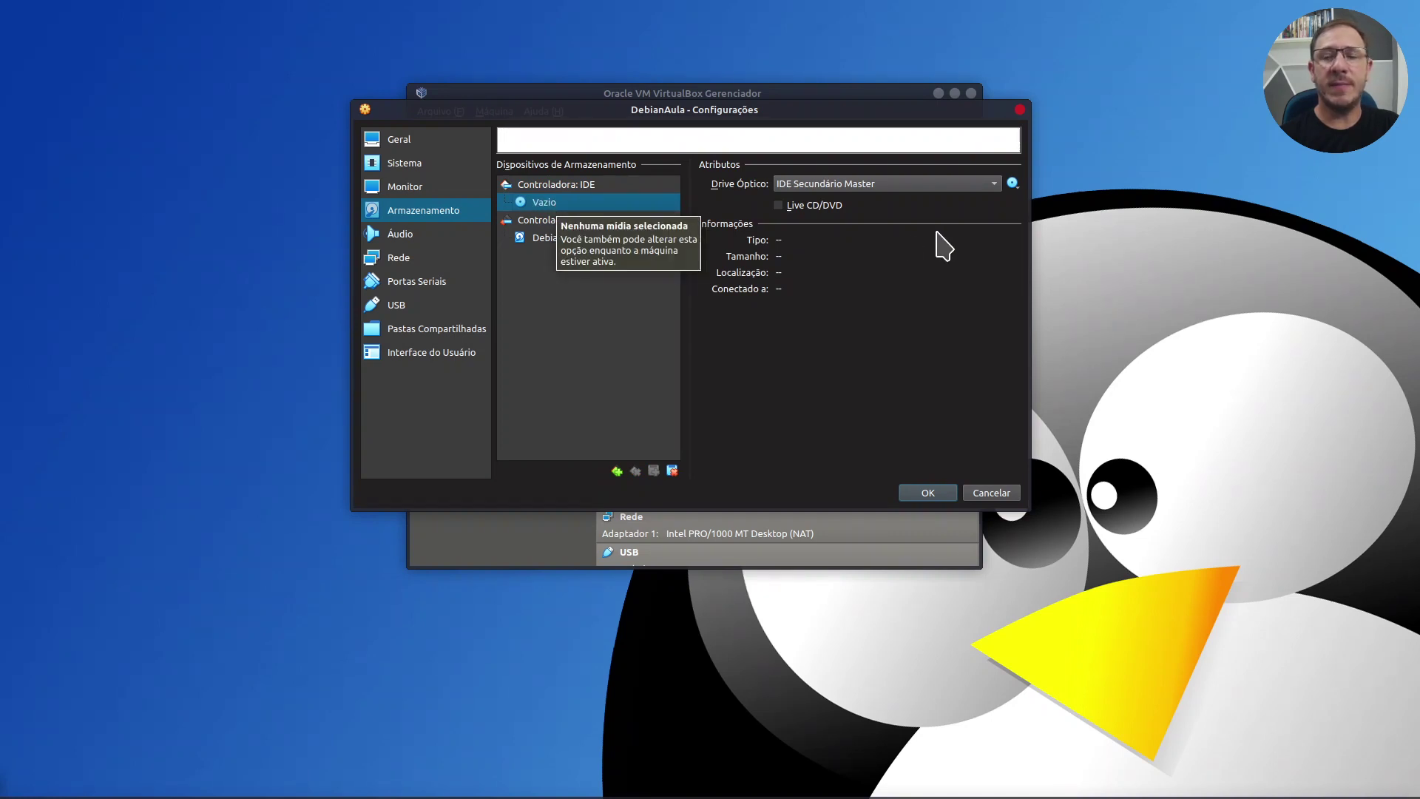
click(1012, 184)
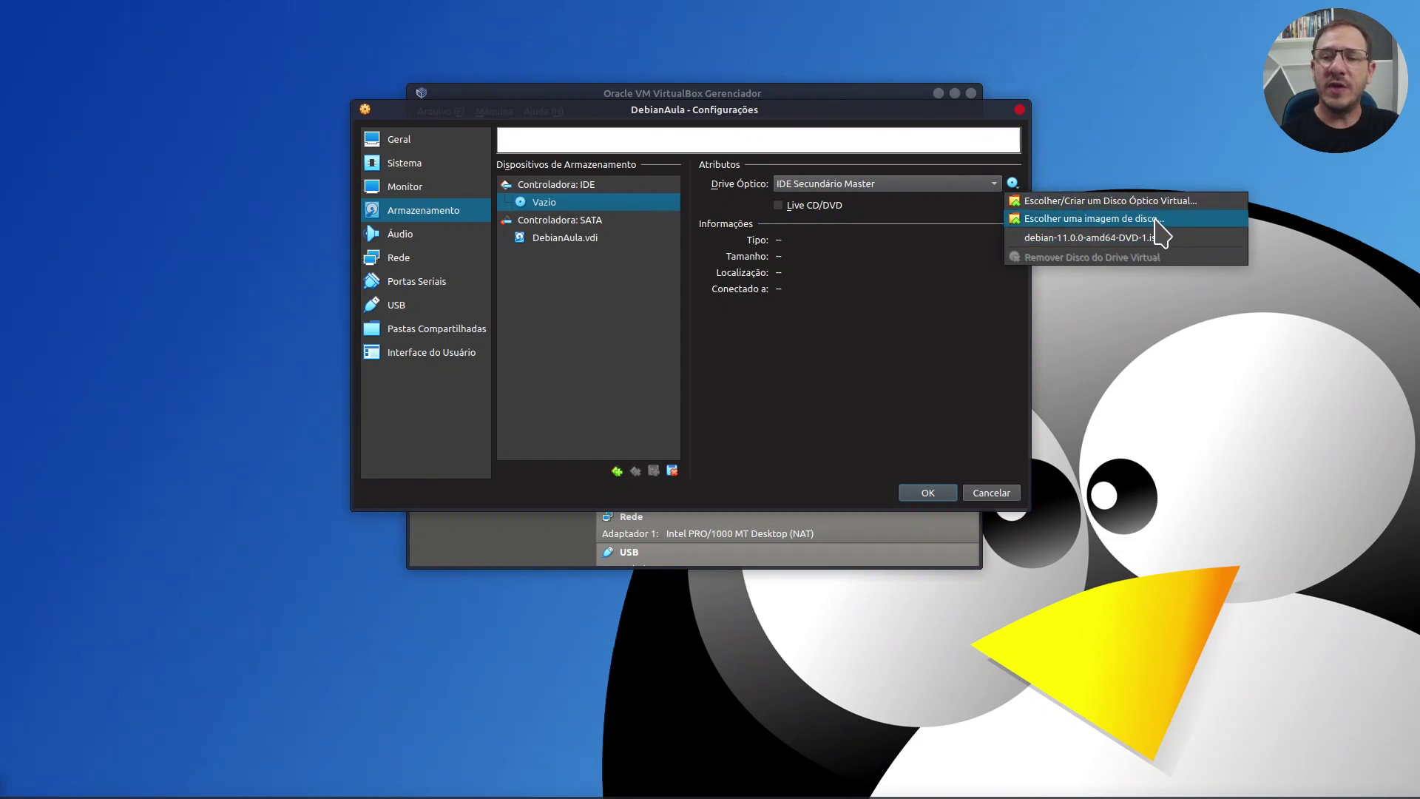
click(1153, 219)
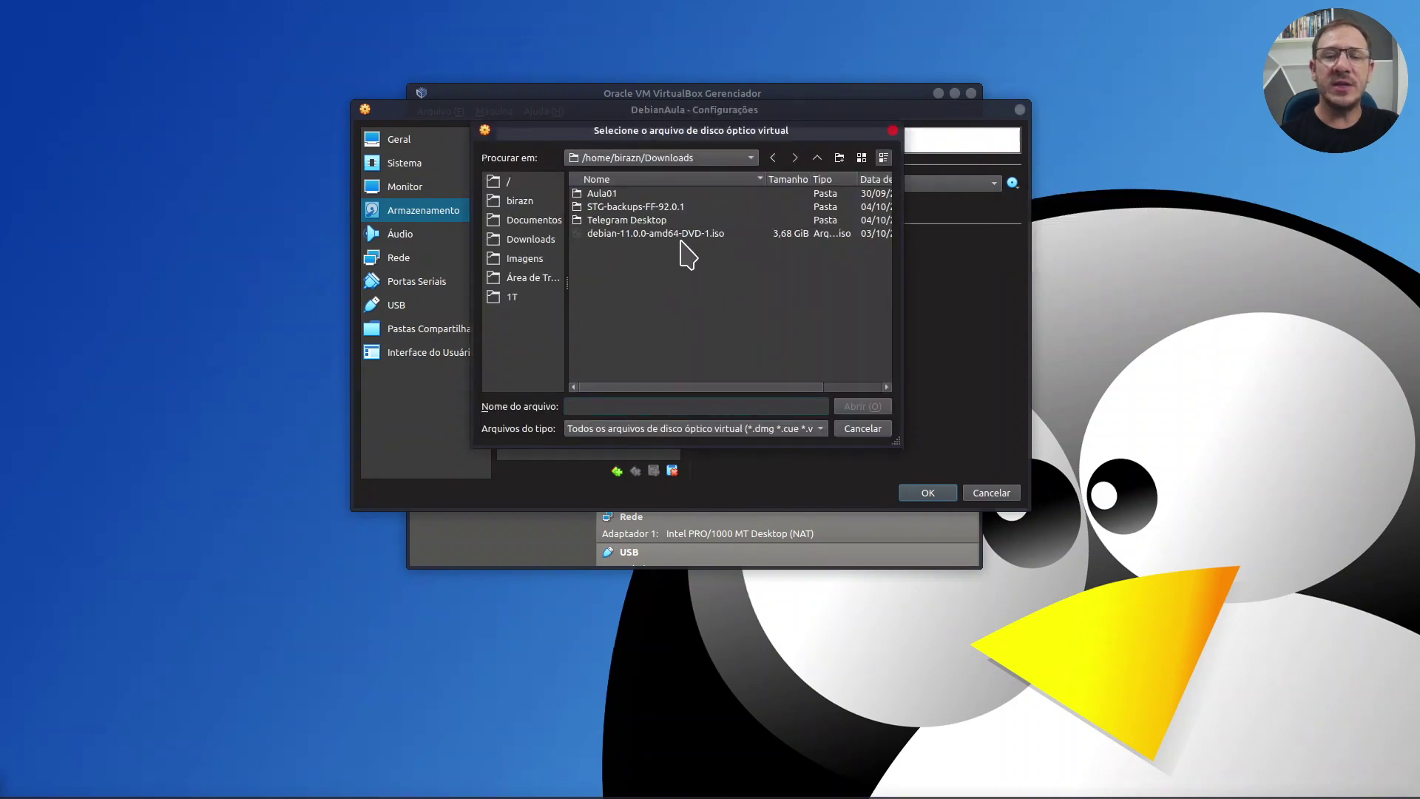
click(681, 234)
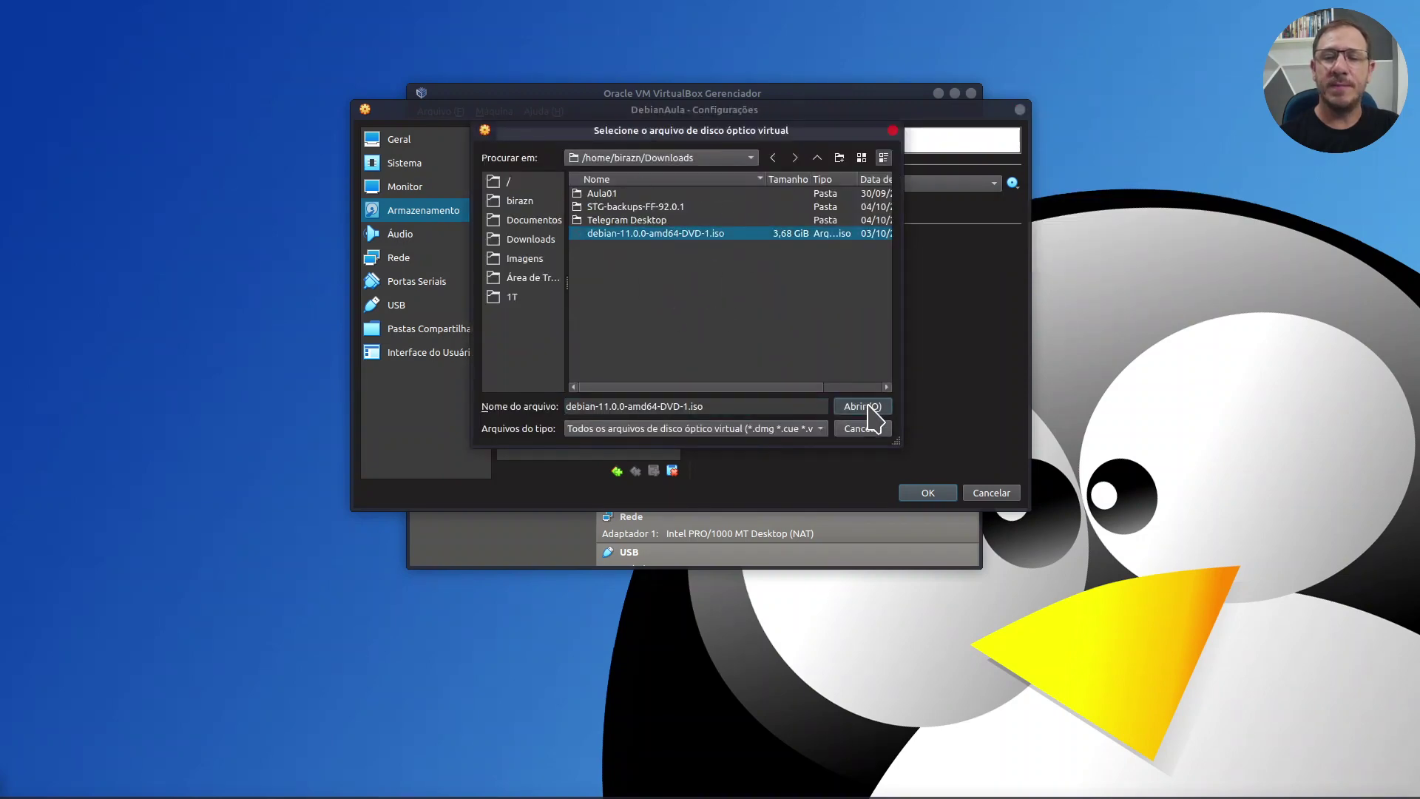
click(863, 407)
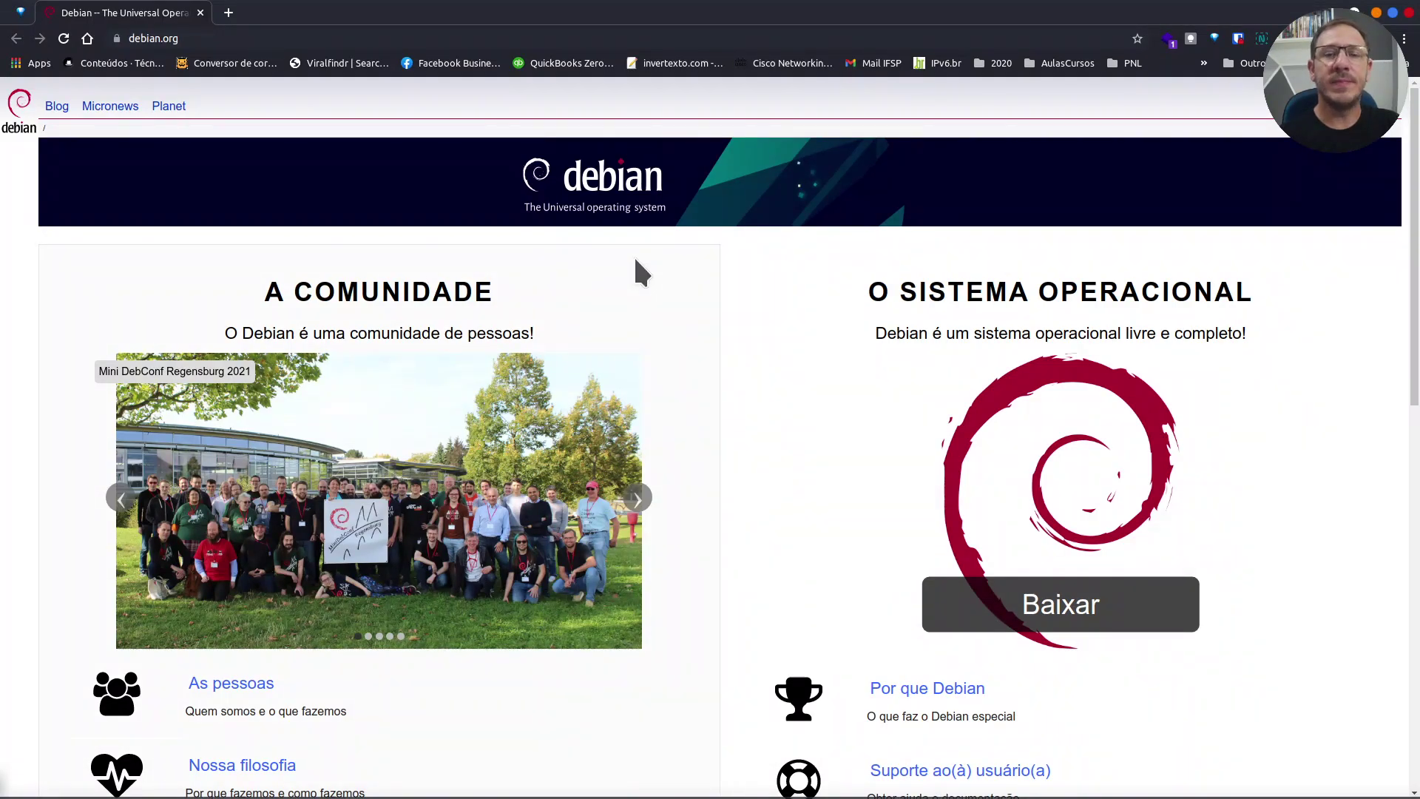
Step: Start the Debian download on debian.org, then cancel saving the netinst ISO
scroll(640, 273, down, 1)
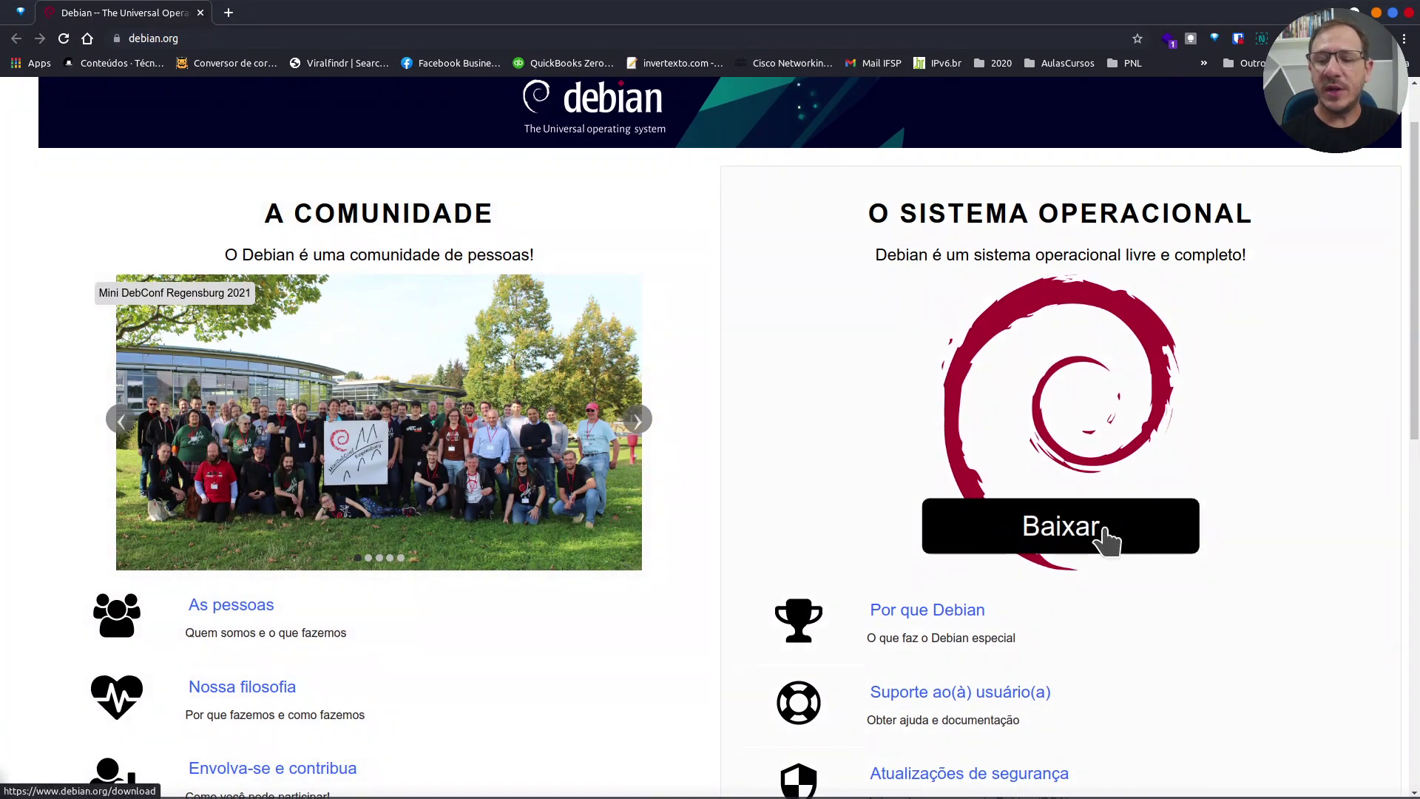
click(1107, 540)
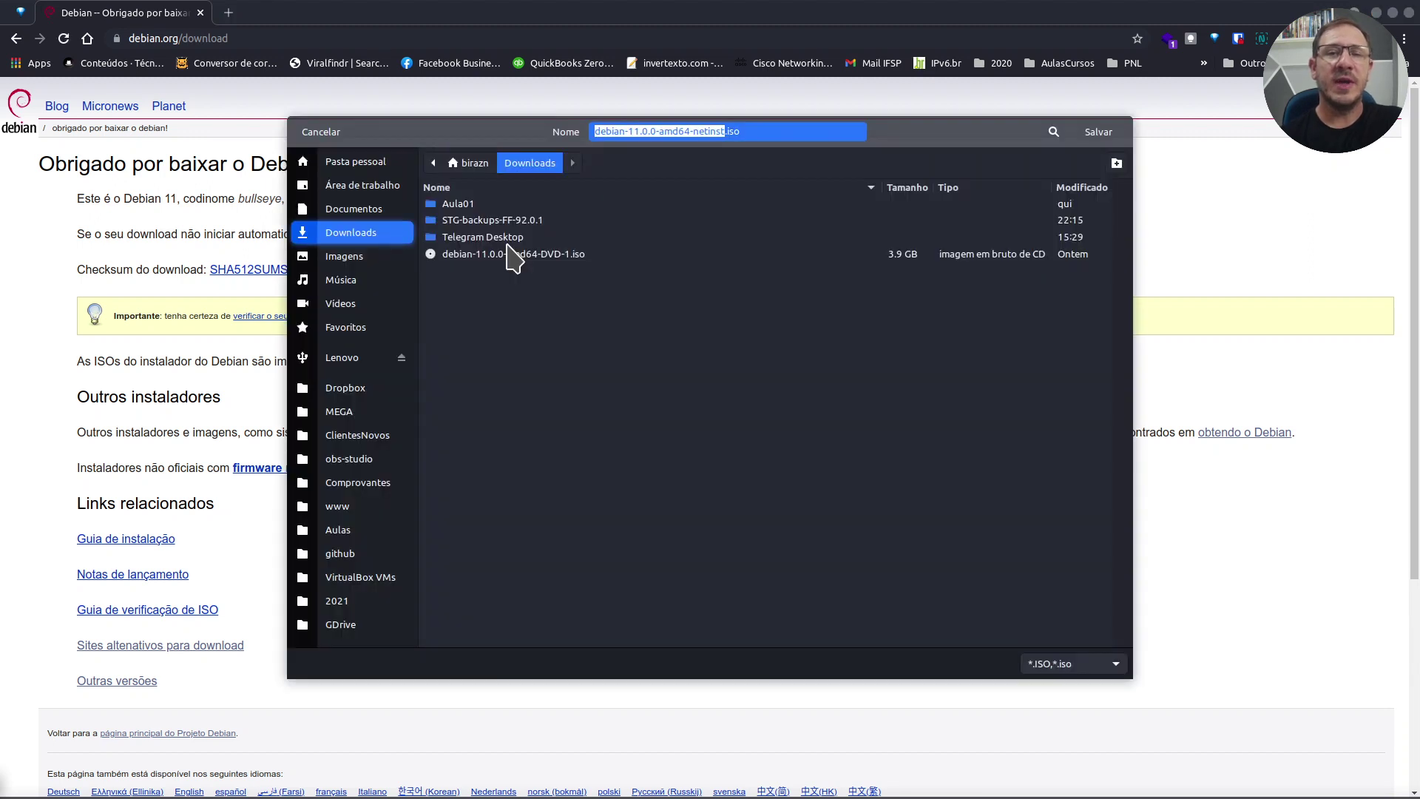
drag(962, 136, 1204, 140)
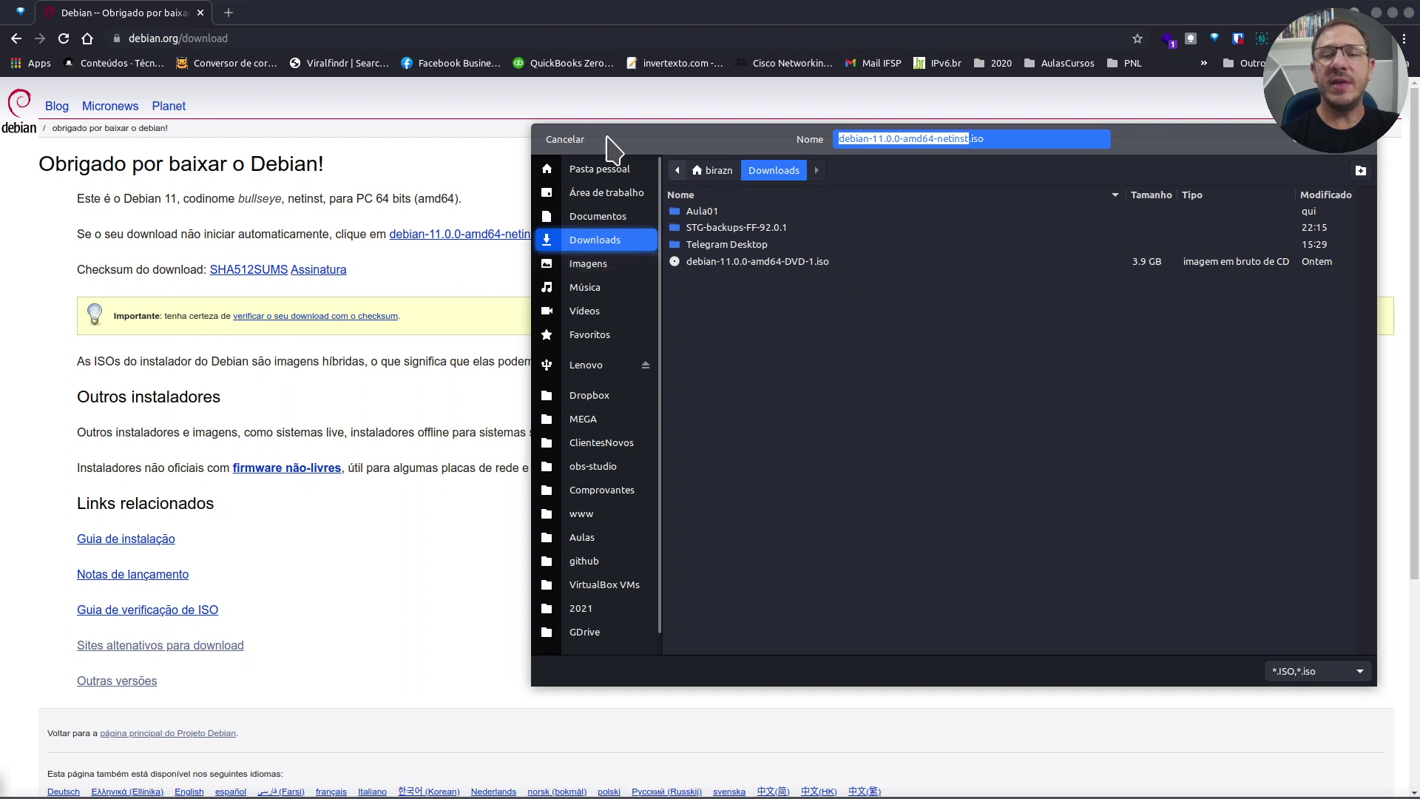
click(566, 140)
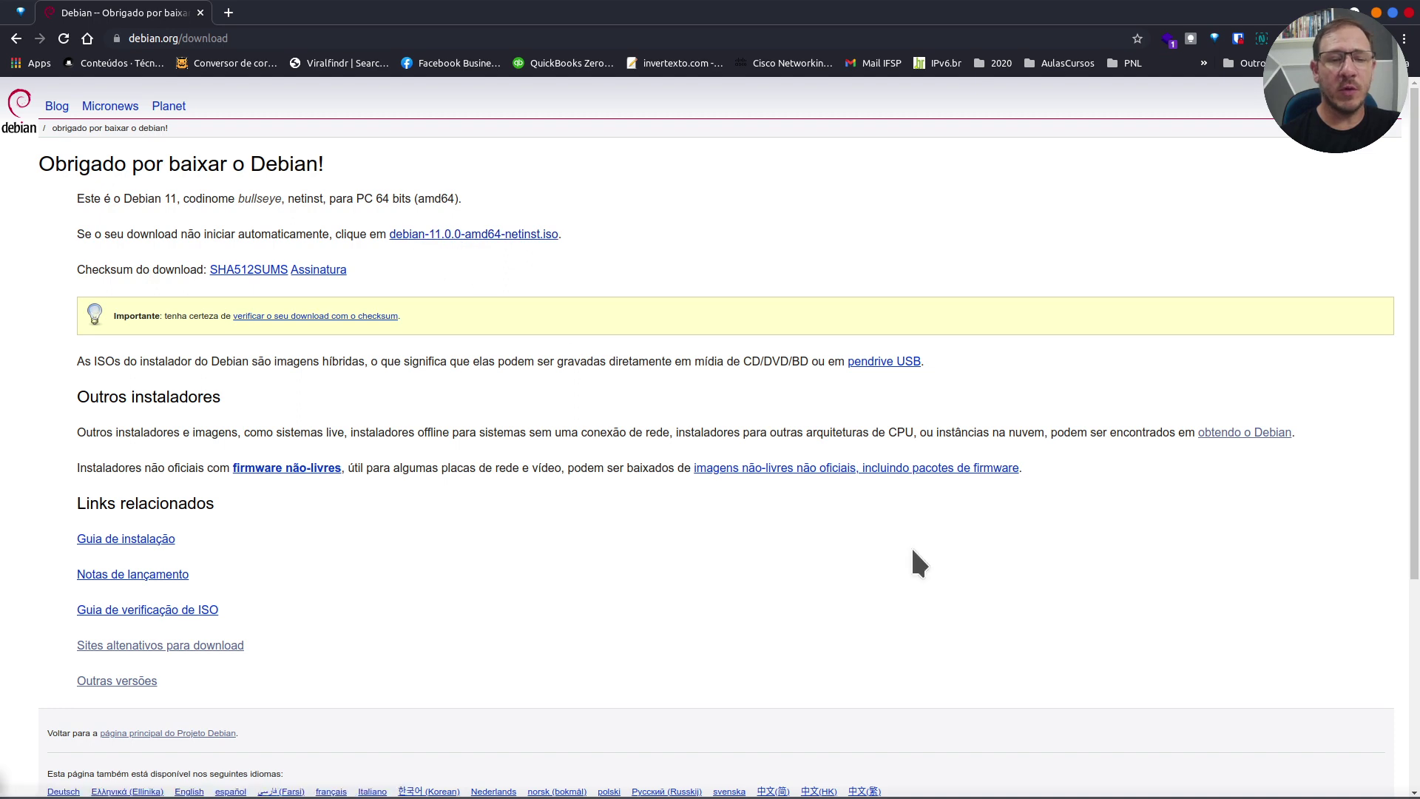
Step: Go from the Obtendo o Debian page to the amd64 bt-dvd torrent index
click(1241, 437)
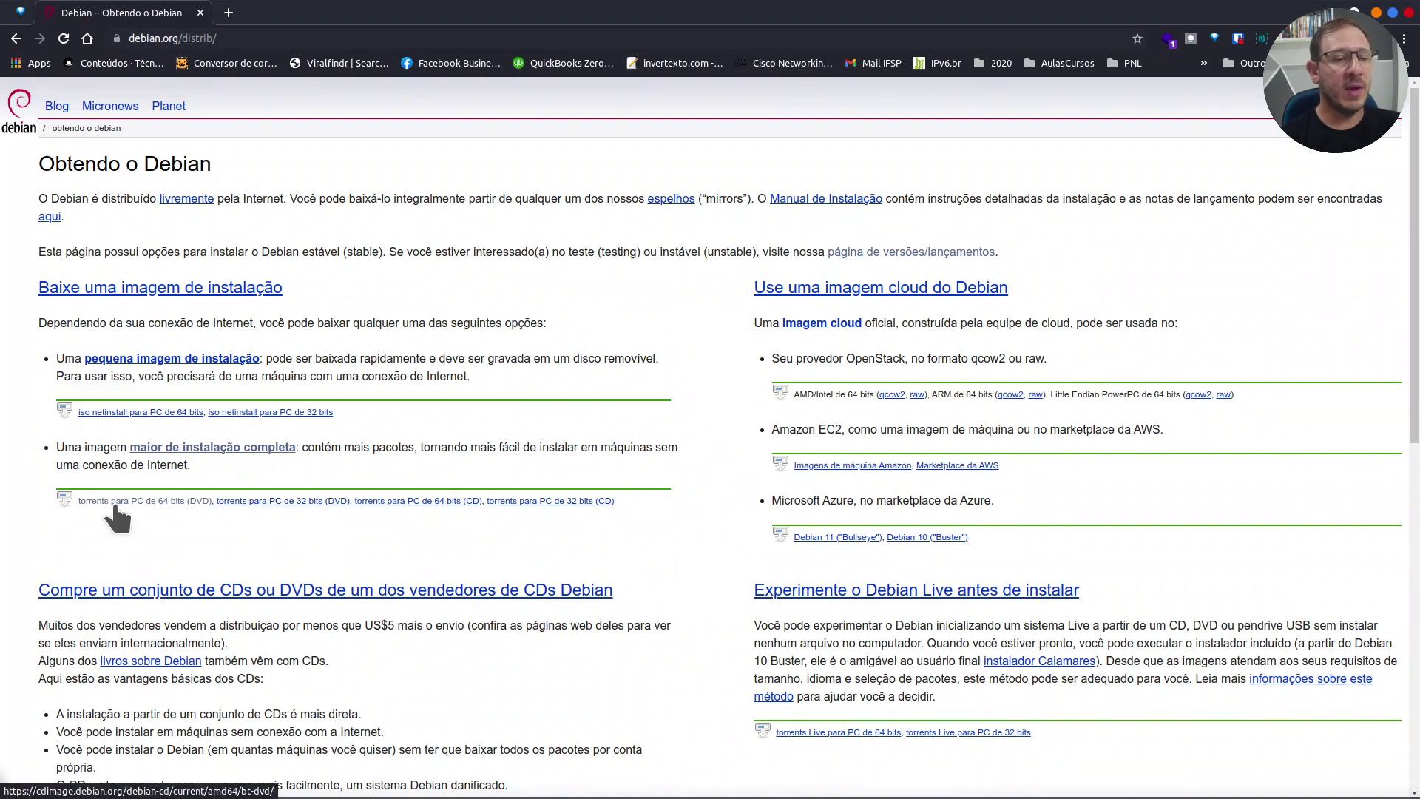
click(170, 503)
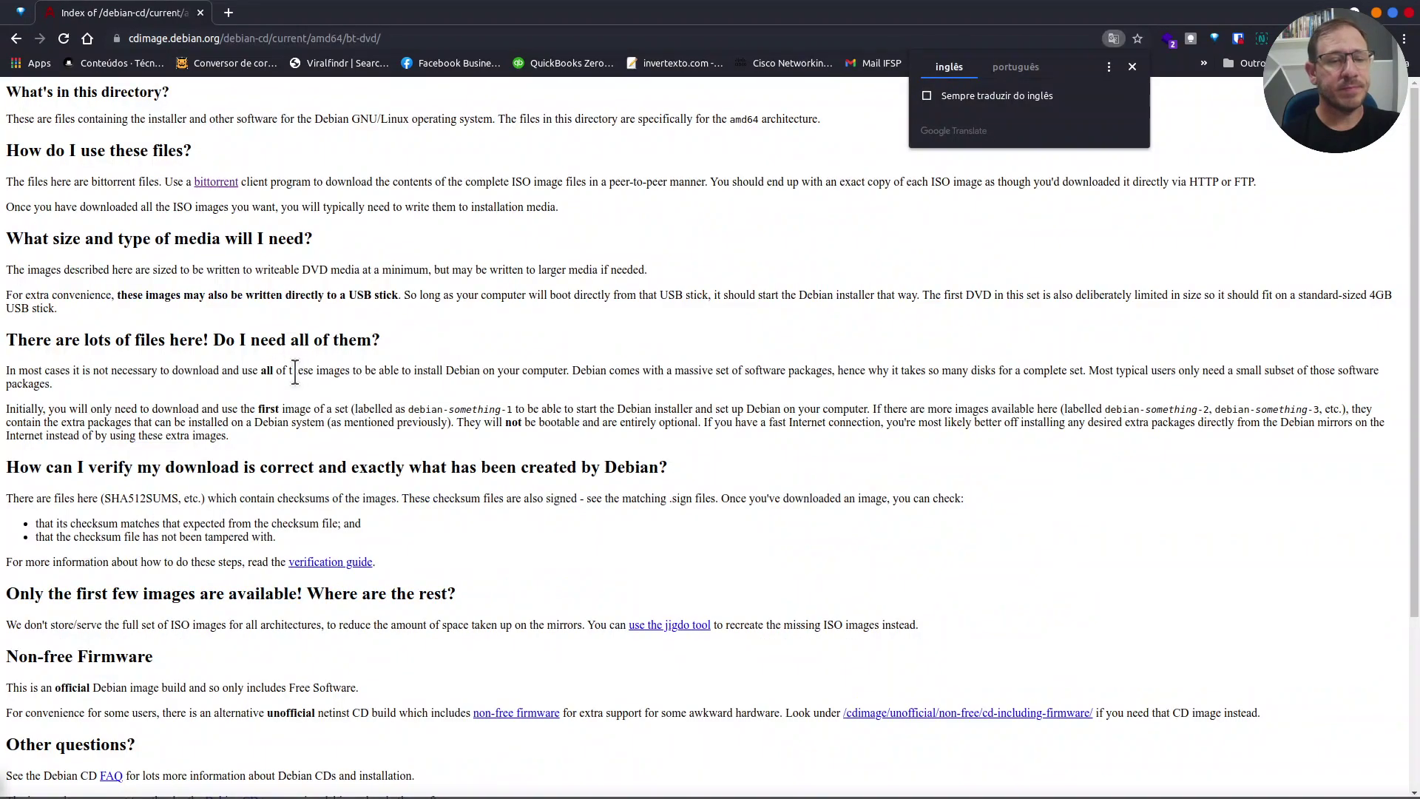
scroll(288, 625, down, 3)
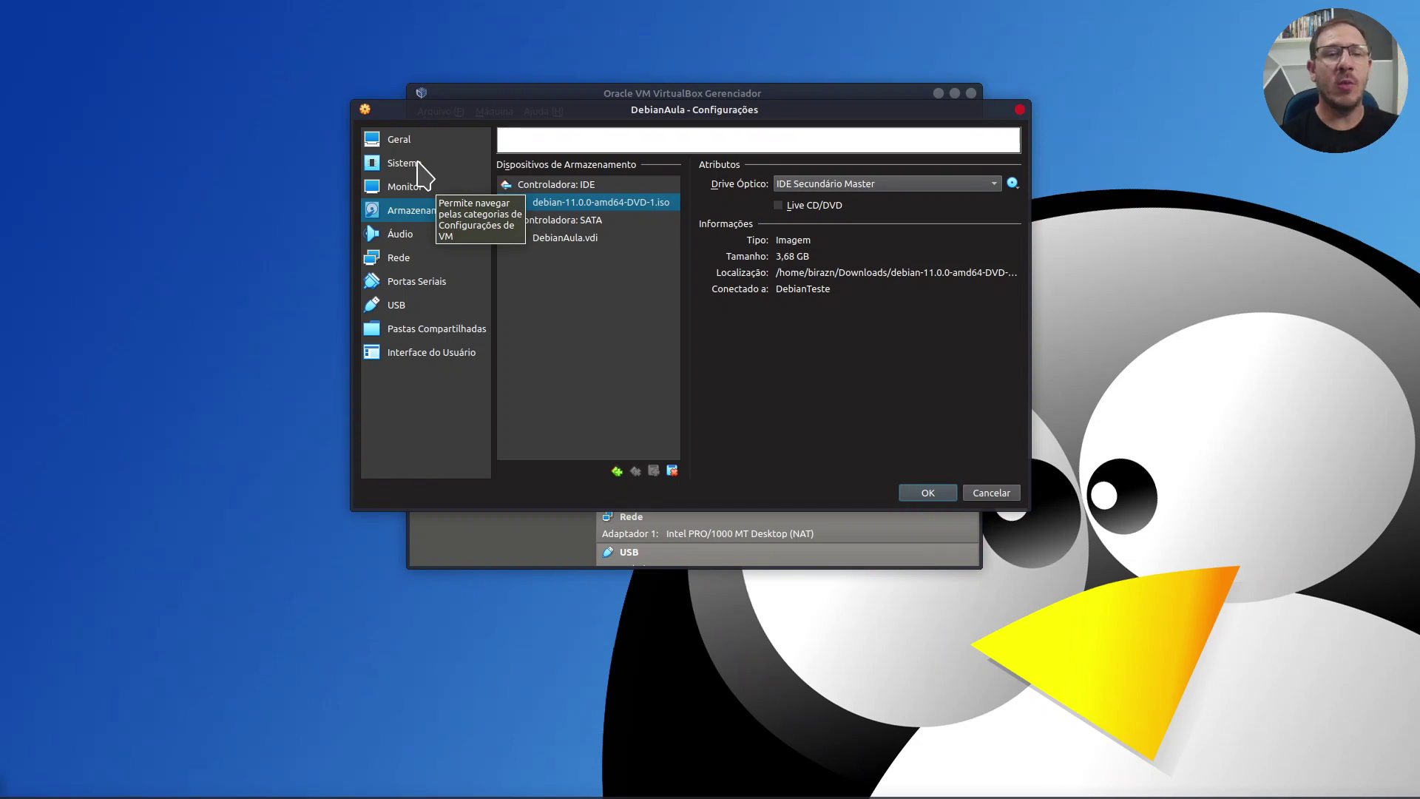
Step: In System settings, put Óptico first in the boot order and uncheck Disquete
click(418, 165)
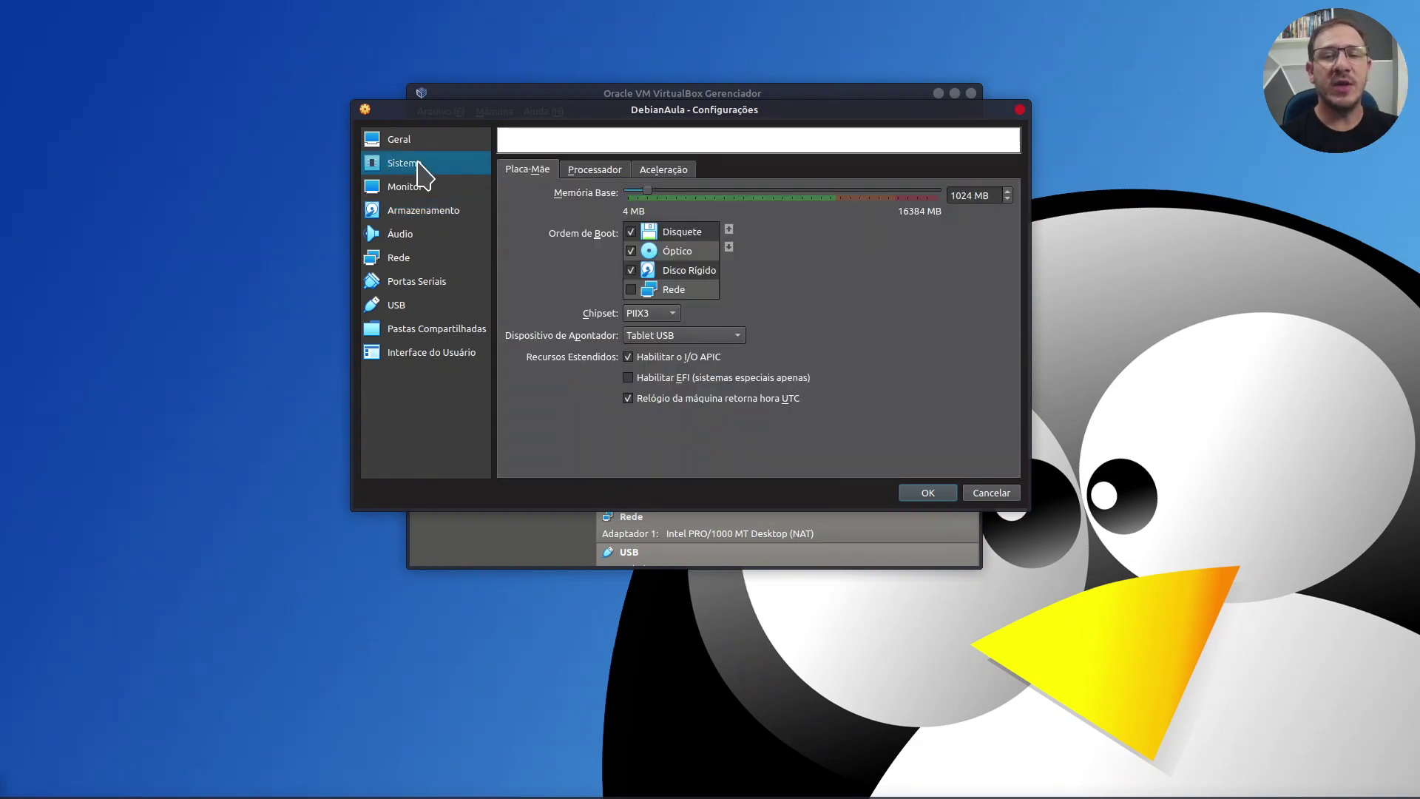
click(684, 251)
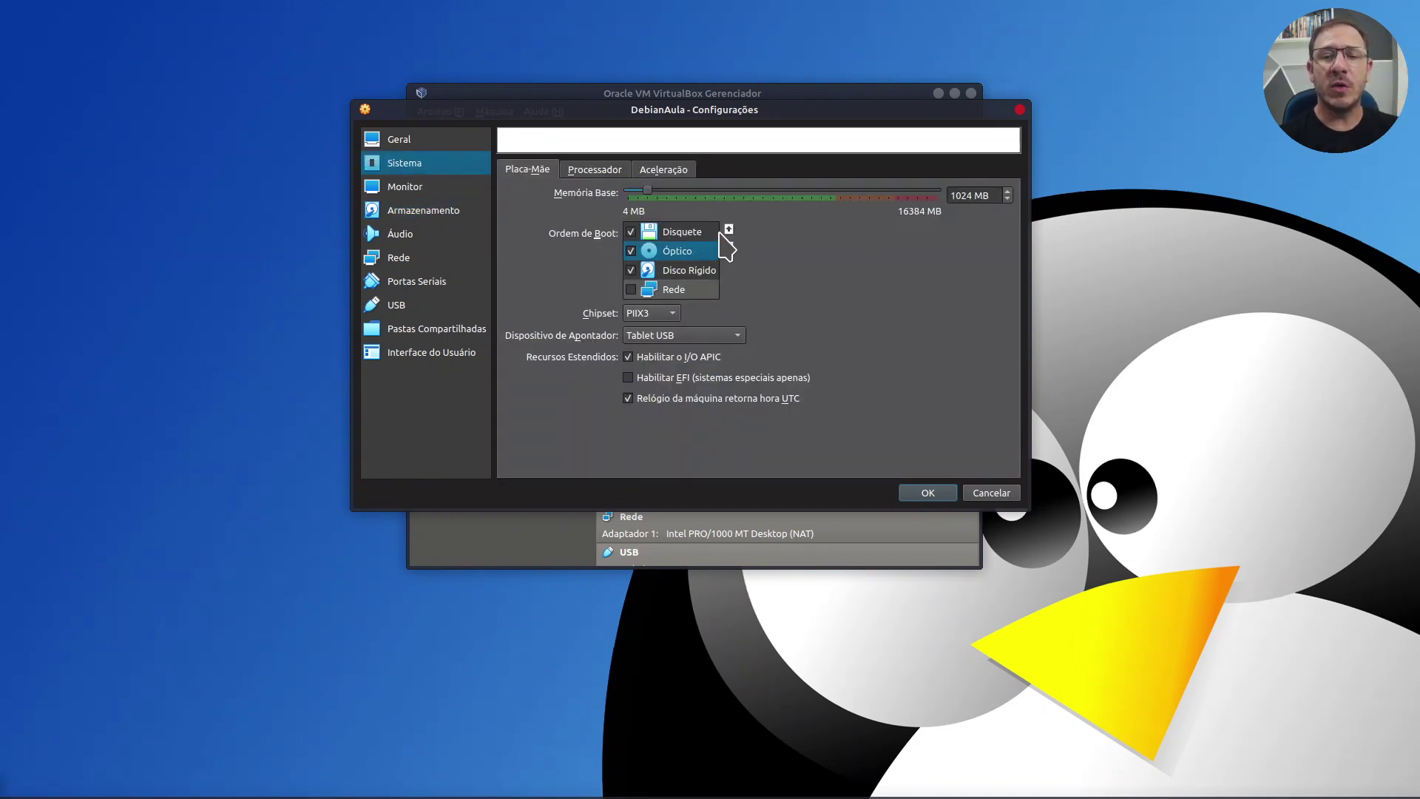
click(727, 230)
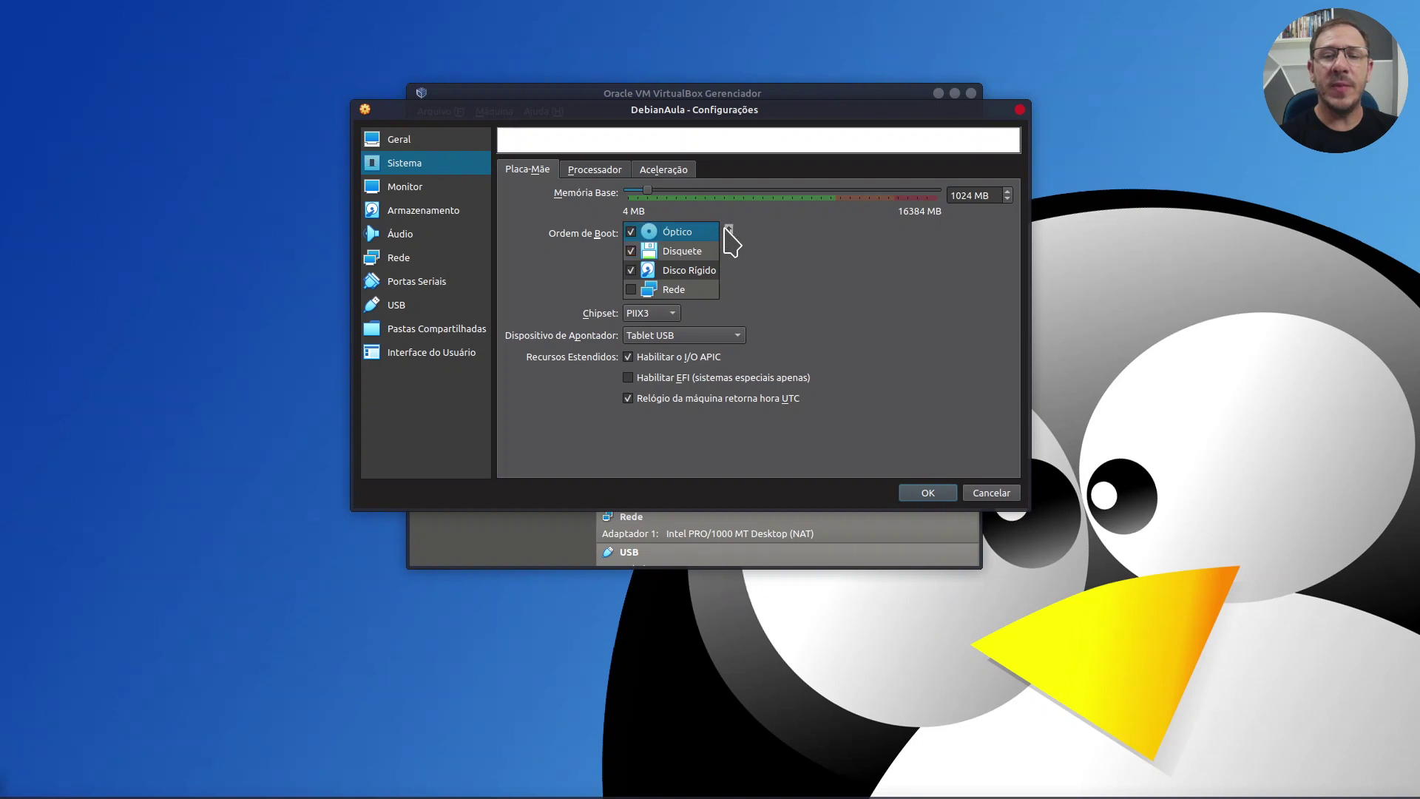
click(633, 251)
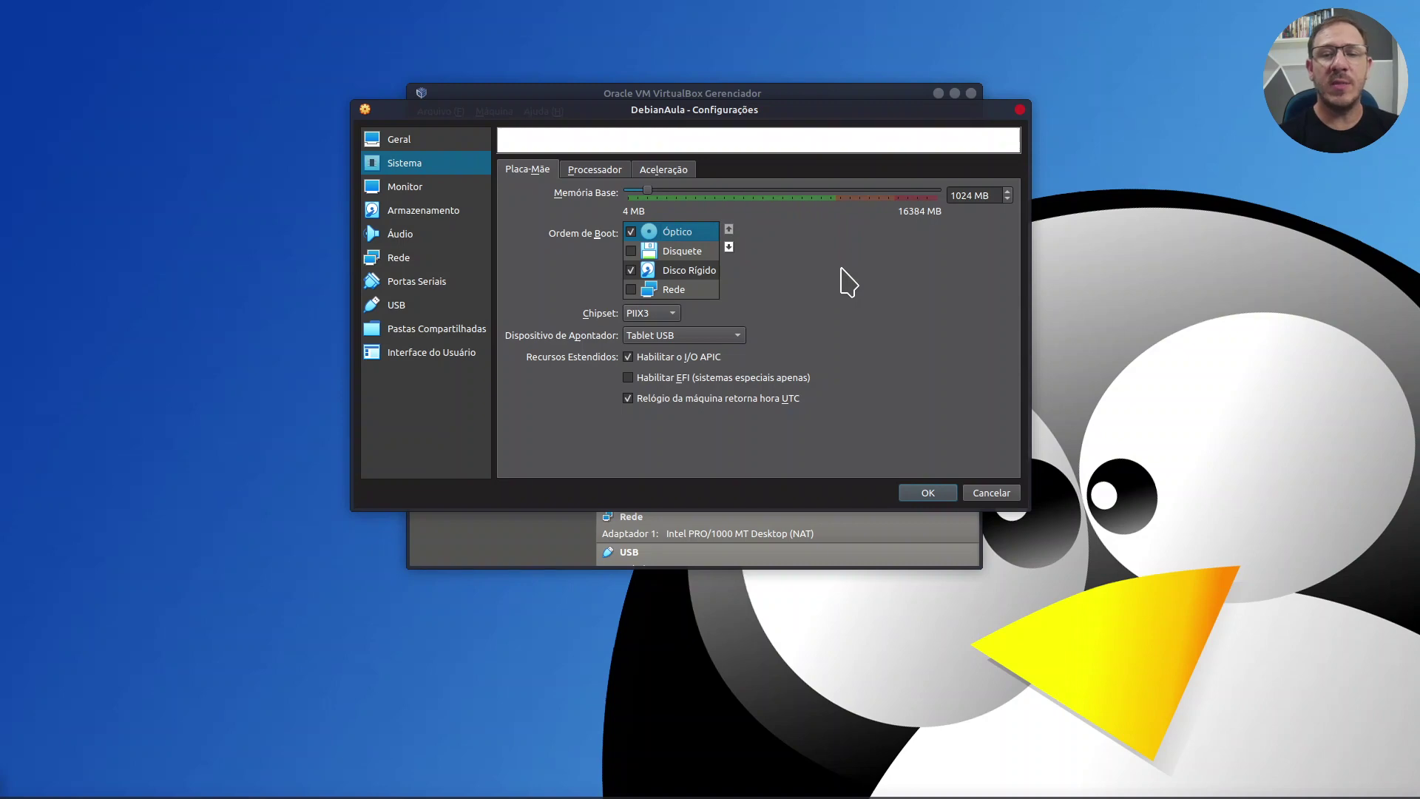
click(699, 271)
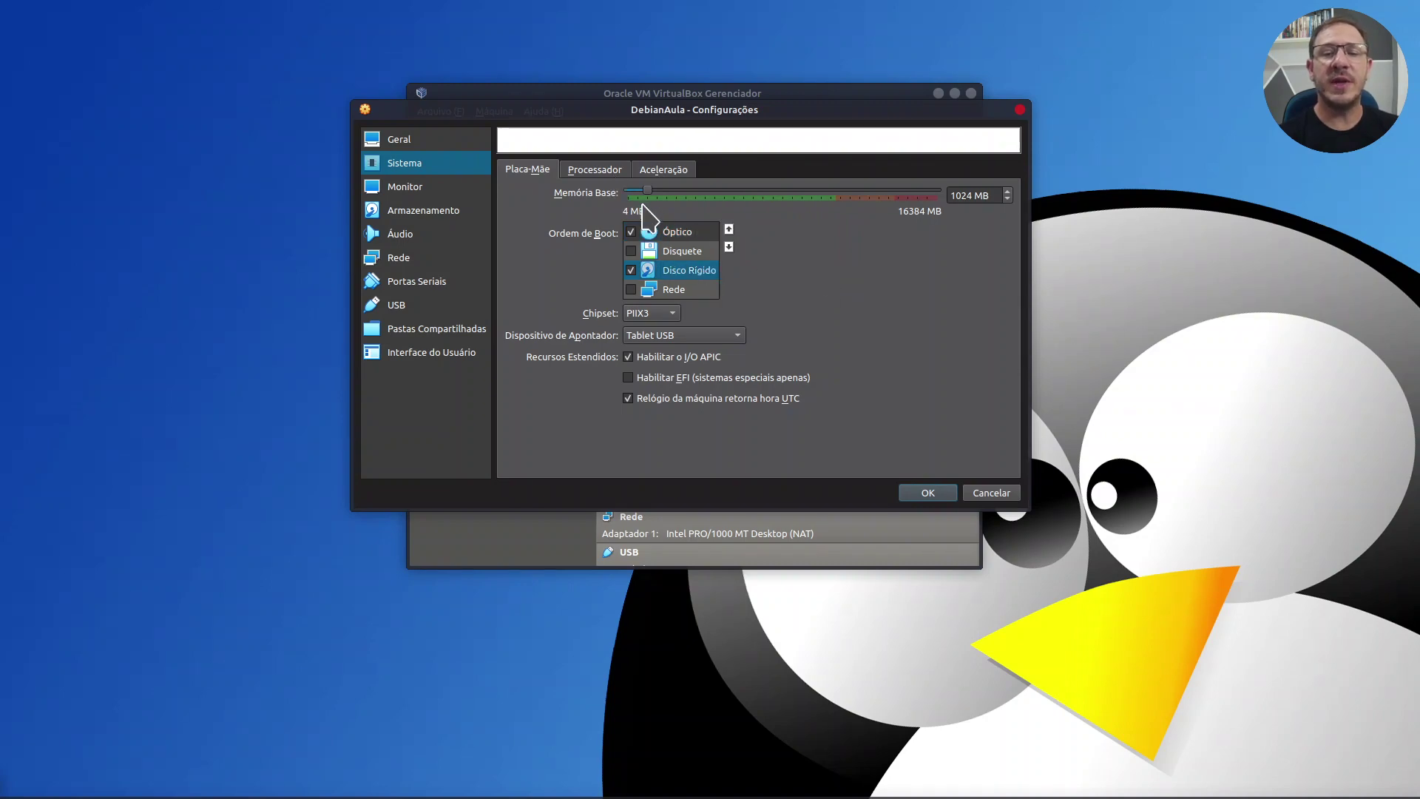
Step: Enable PAE/NX on the Processador tab
click(590, 169)
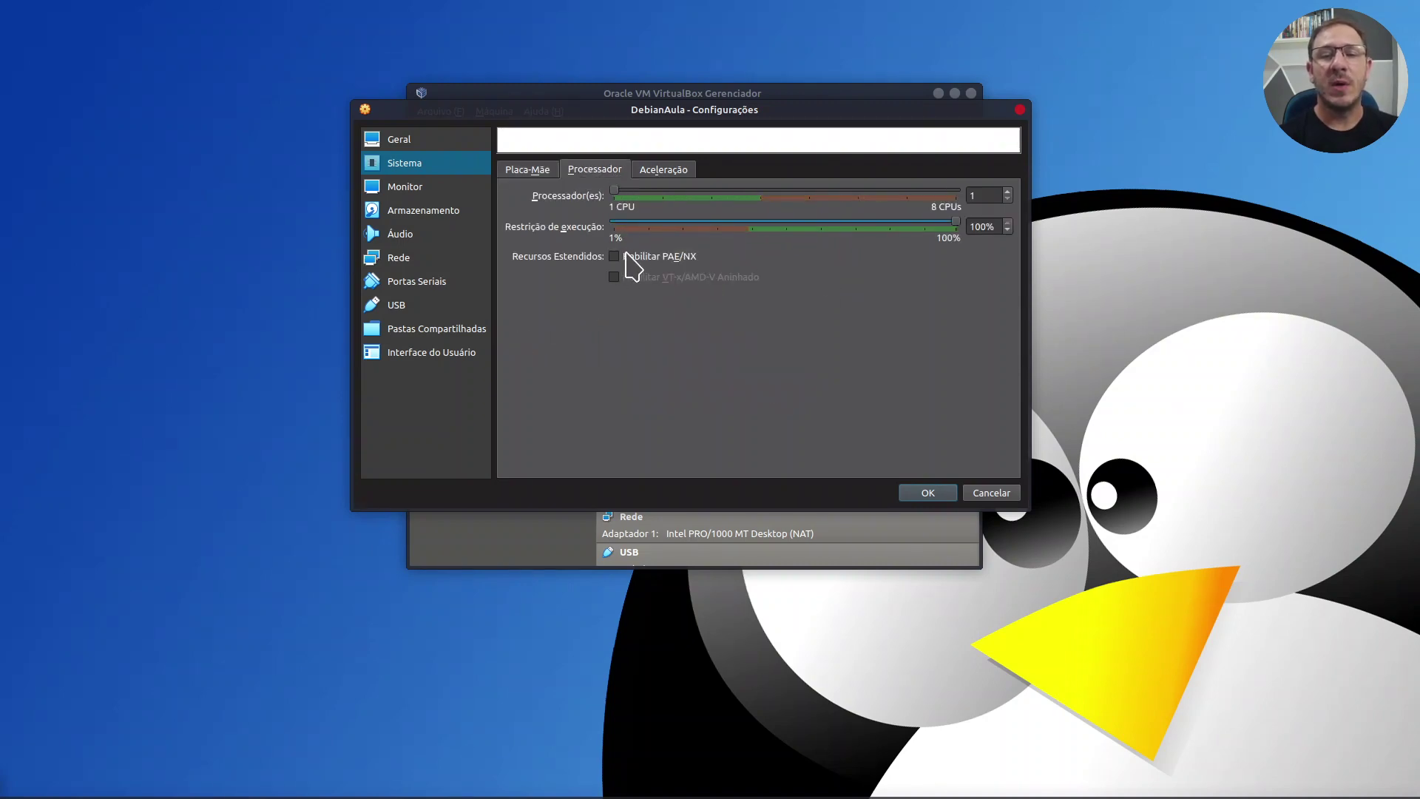
mouse_move(636, 259)
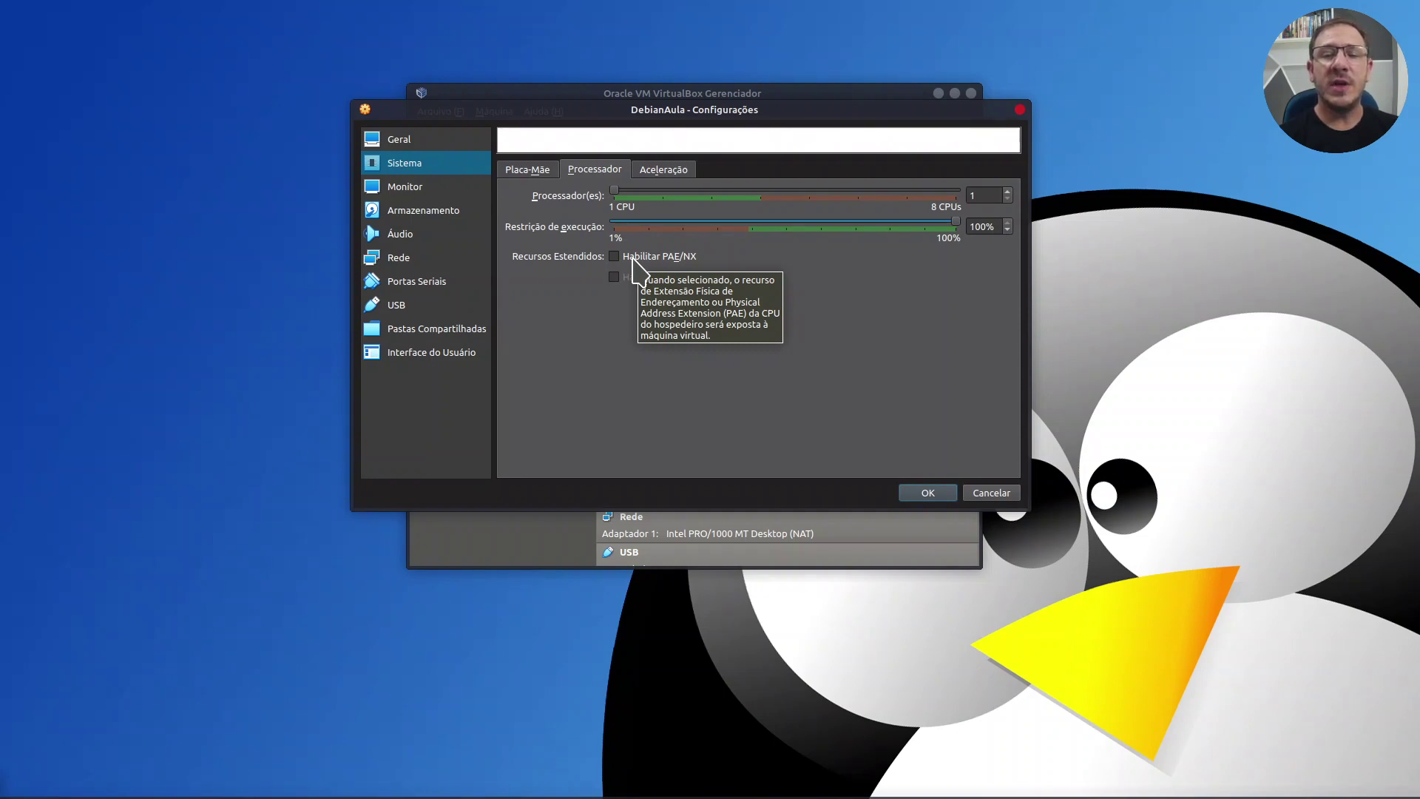
click(633, 259)
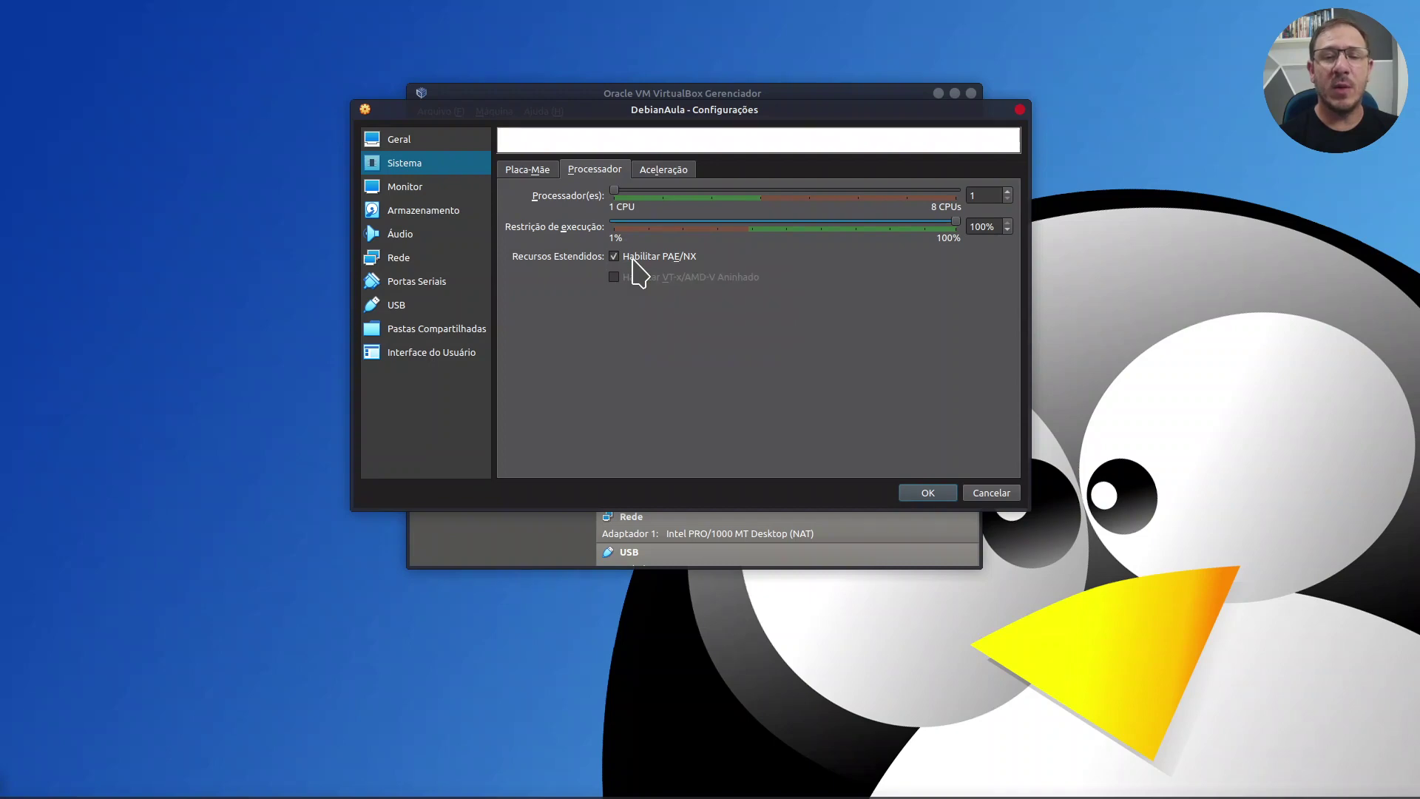
Step: Keep the paravirtualization interface at Padrão on the Aceleração tab
click(673, 172)
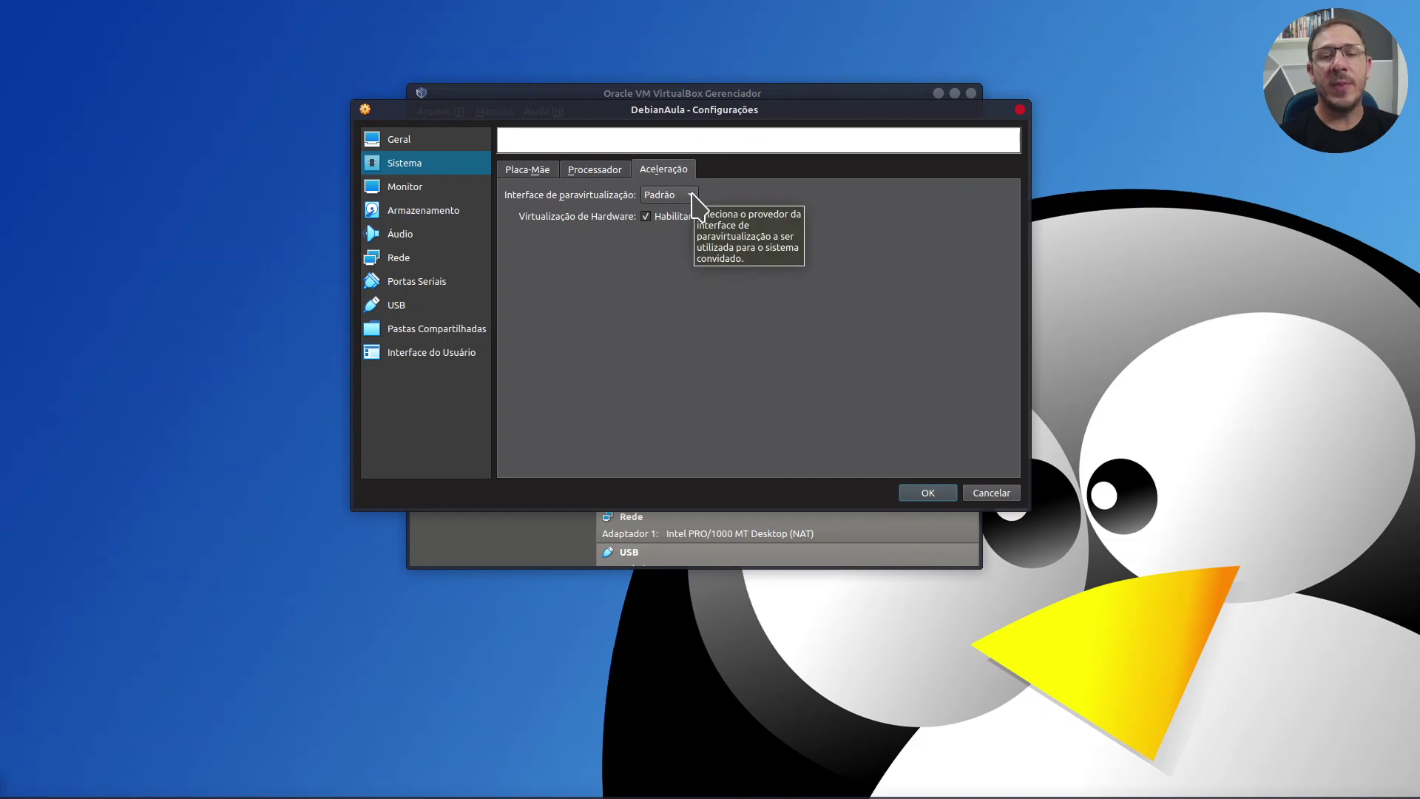
click(693, 196)
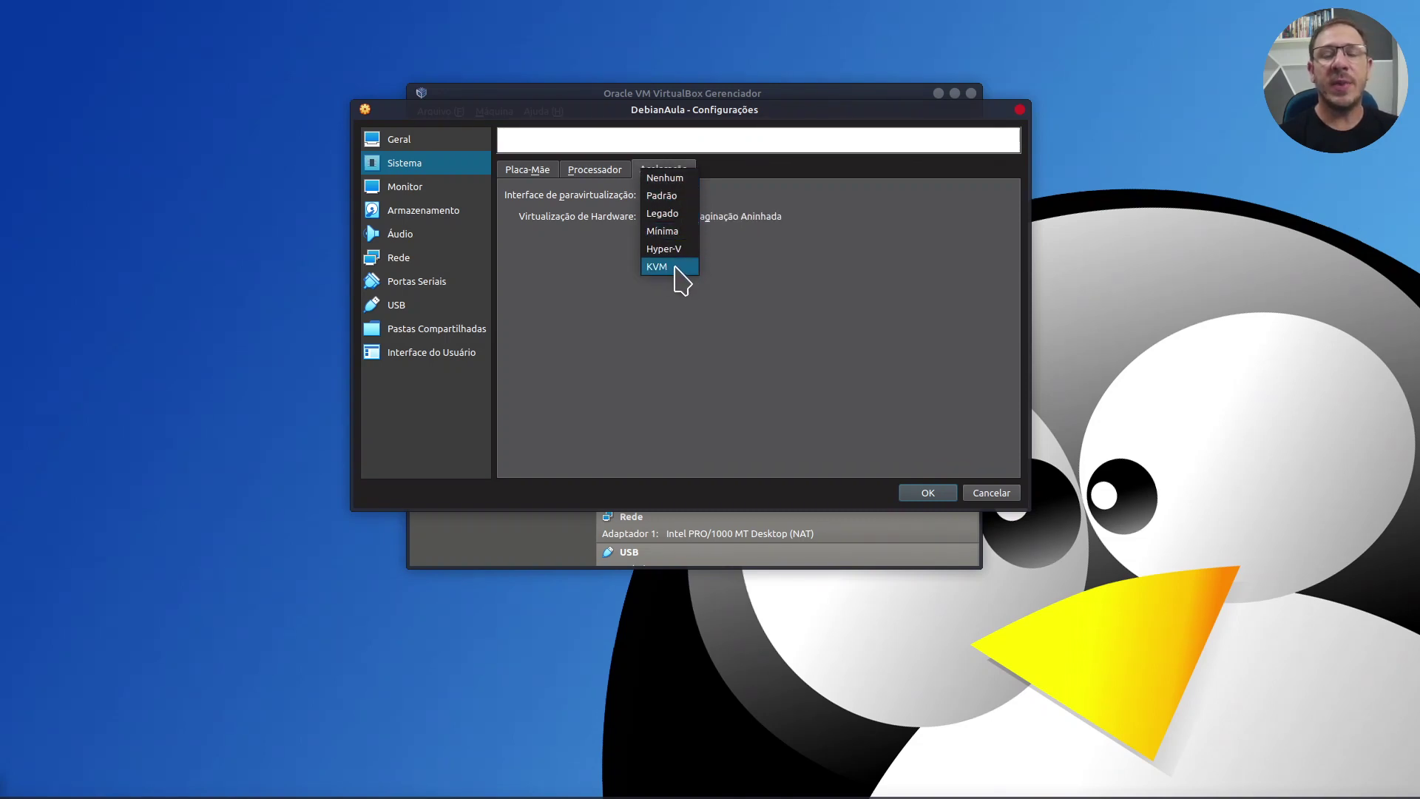
click(676, 196)
click(678, 195)
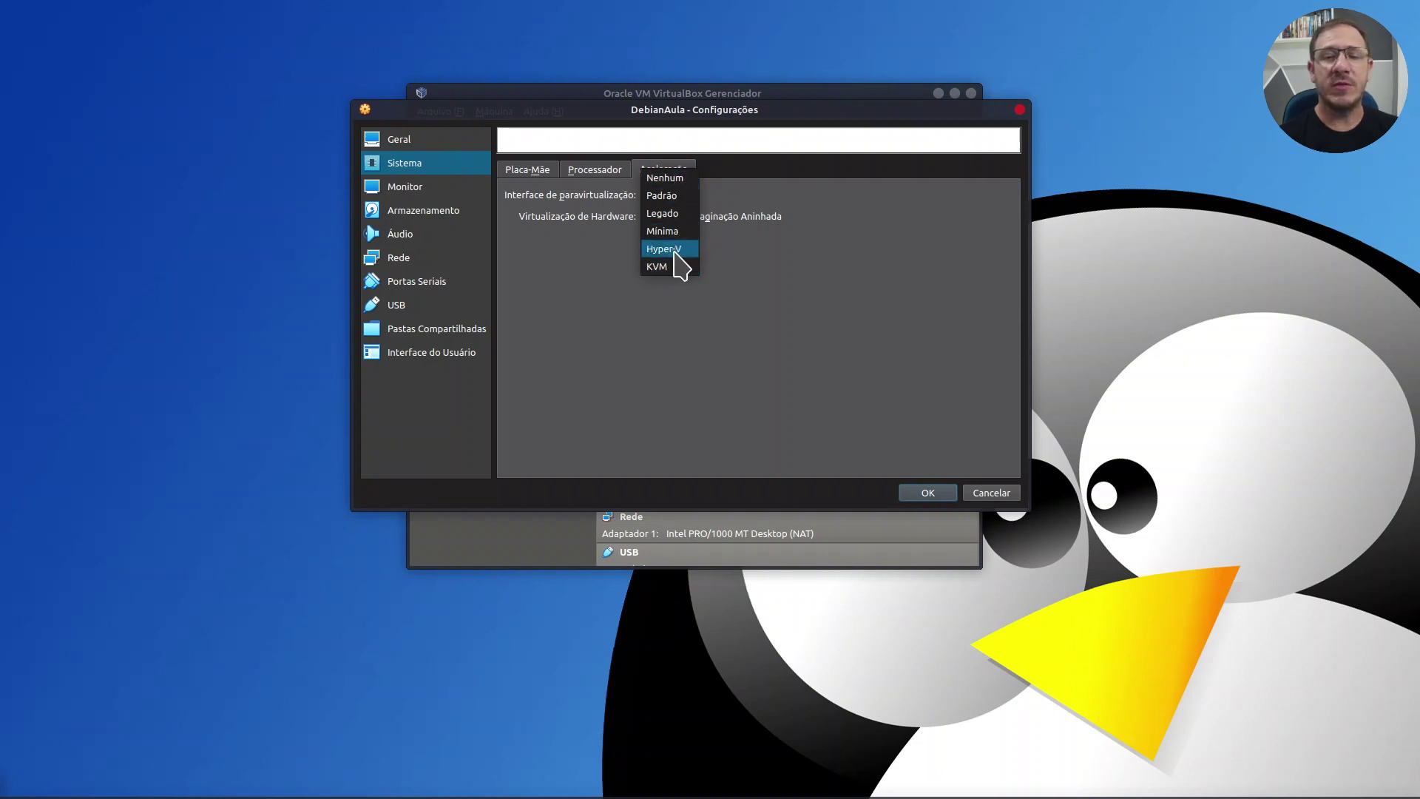
click(679, 197)
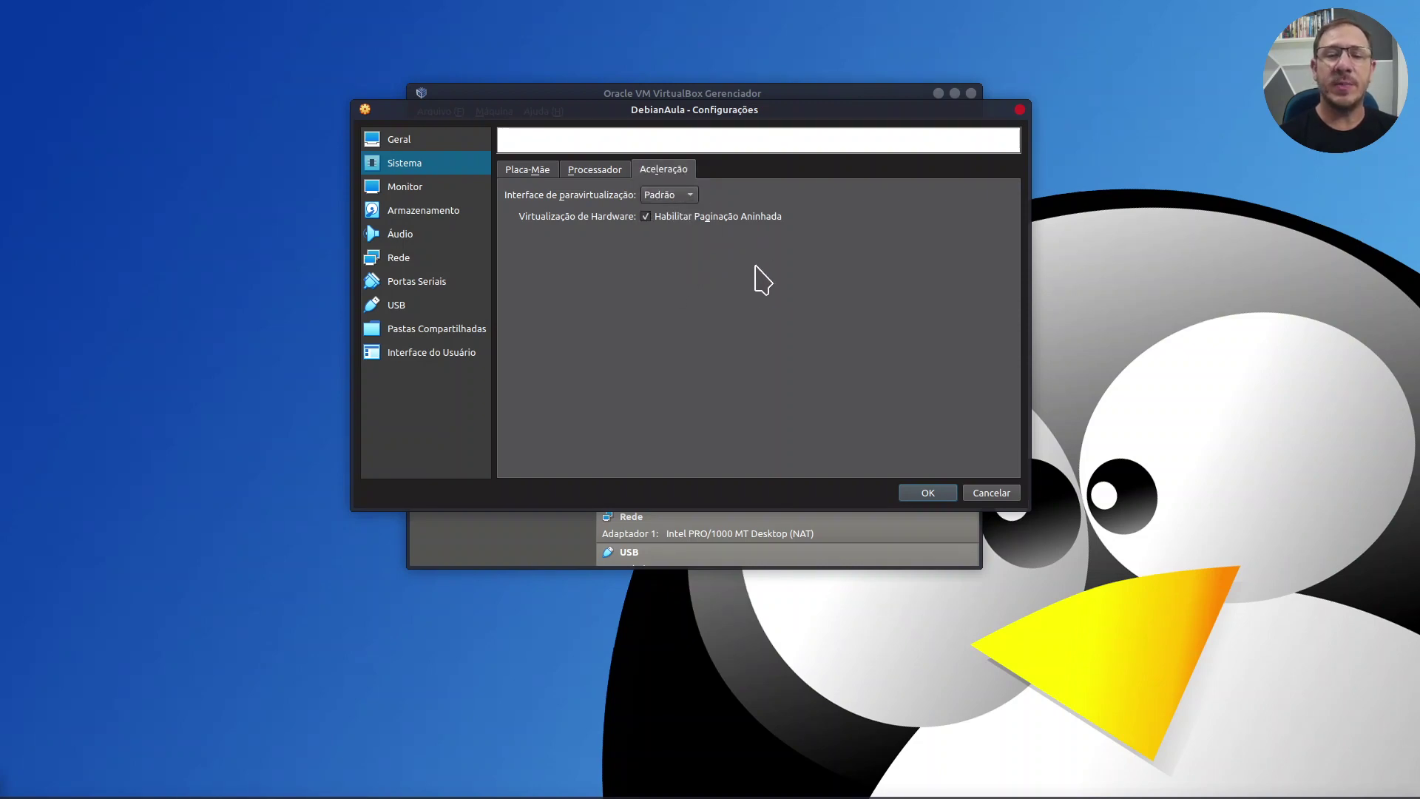
Step: Save the settings and move the running DebianAula window toward the top-left
click(929, 493)
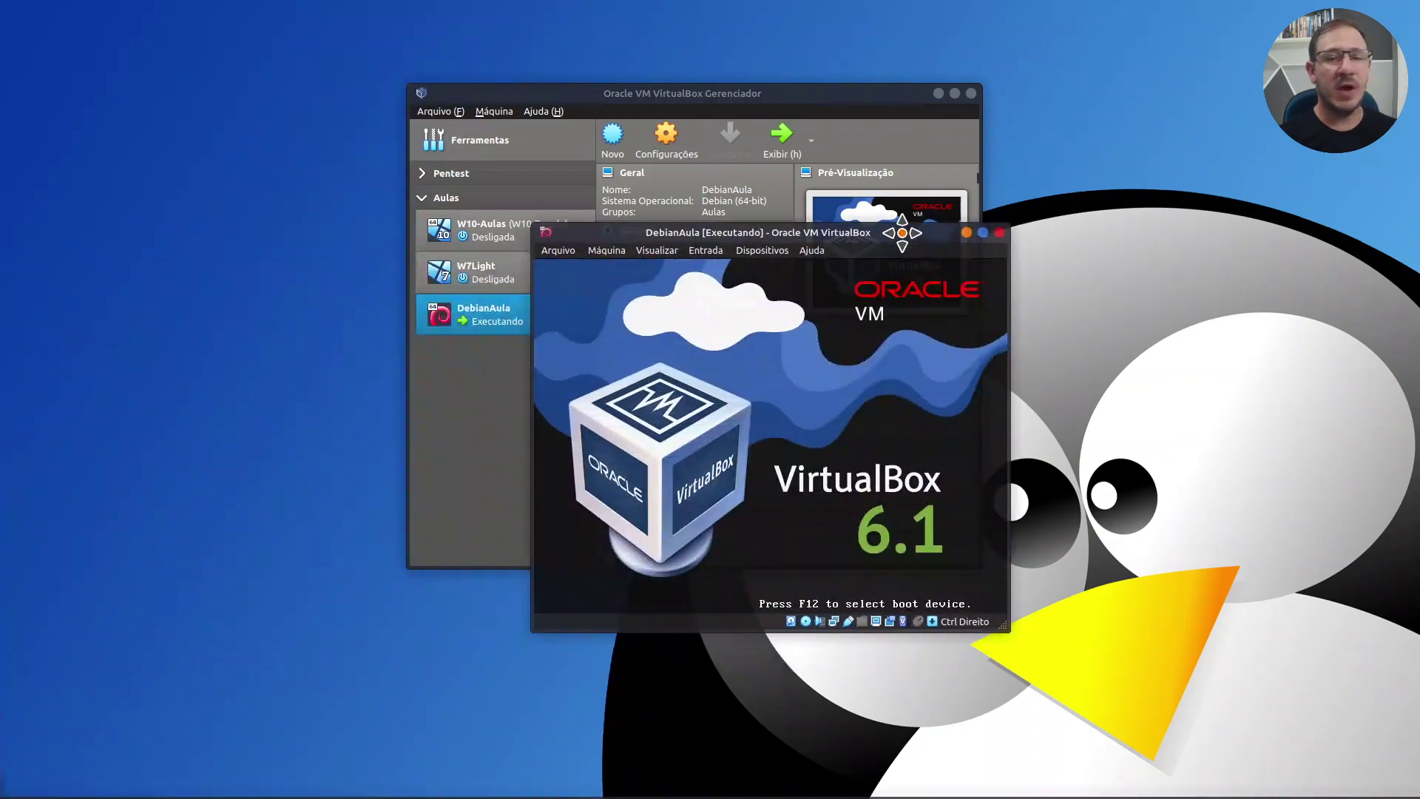
drag(917, 232, 809, 180)
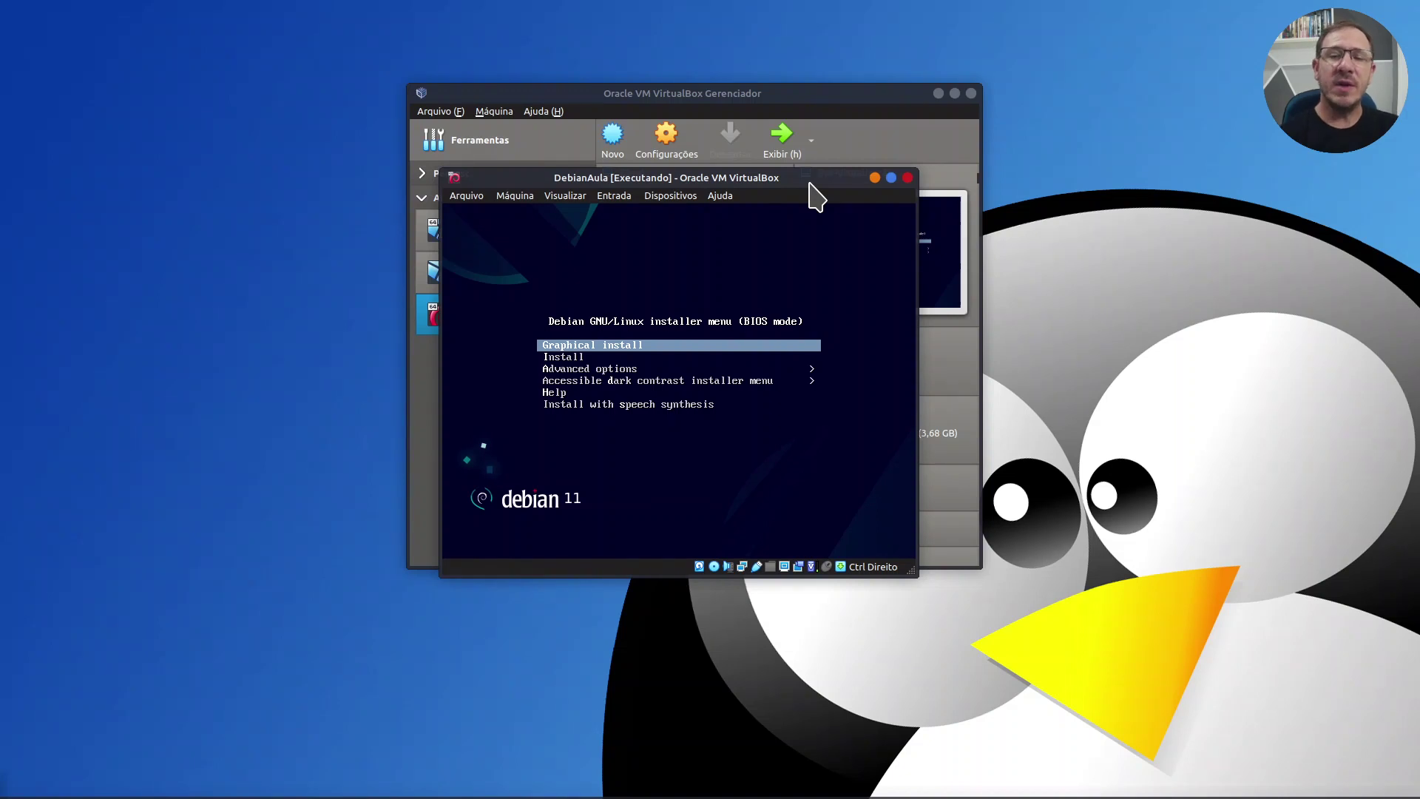
drag(809, 182, 806, 140)
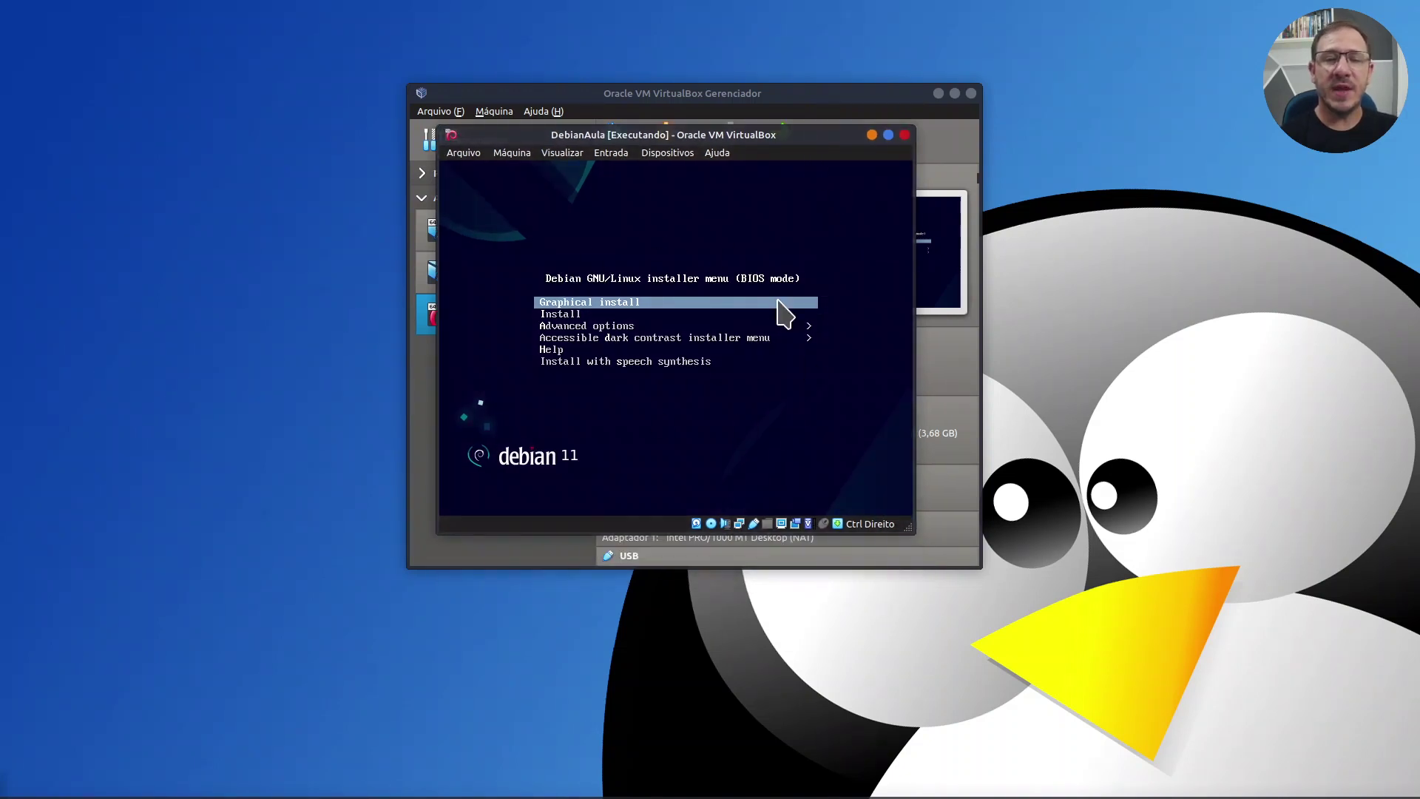
Step: Switch the VM window to Modo Escalonado, maximize it, and decline mouse capture
click(567, 151)
click(588, 204)
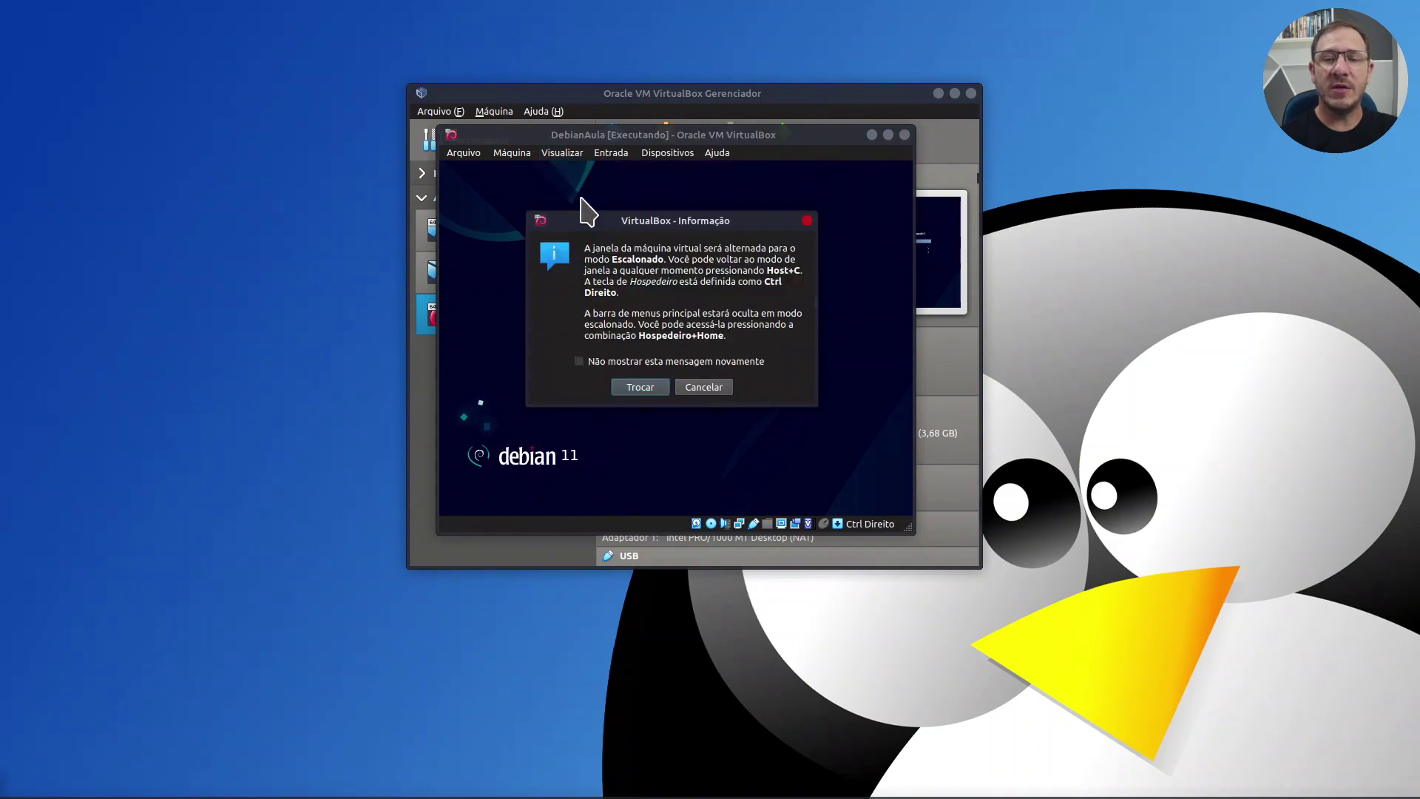
click(640, 387)
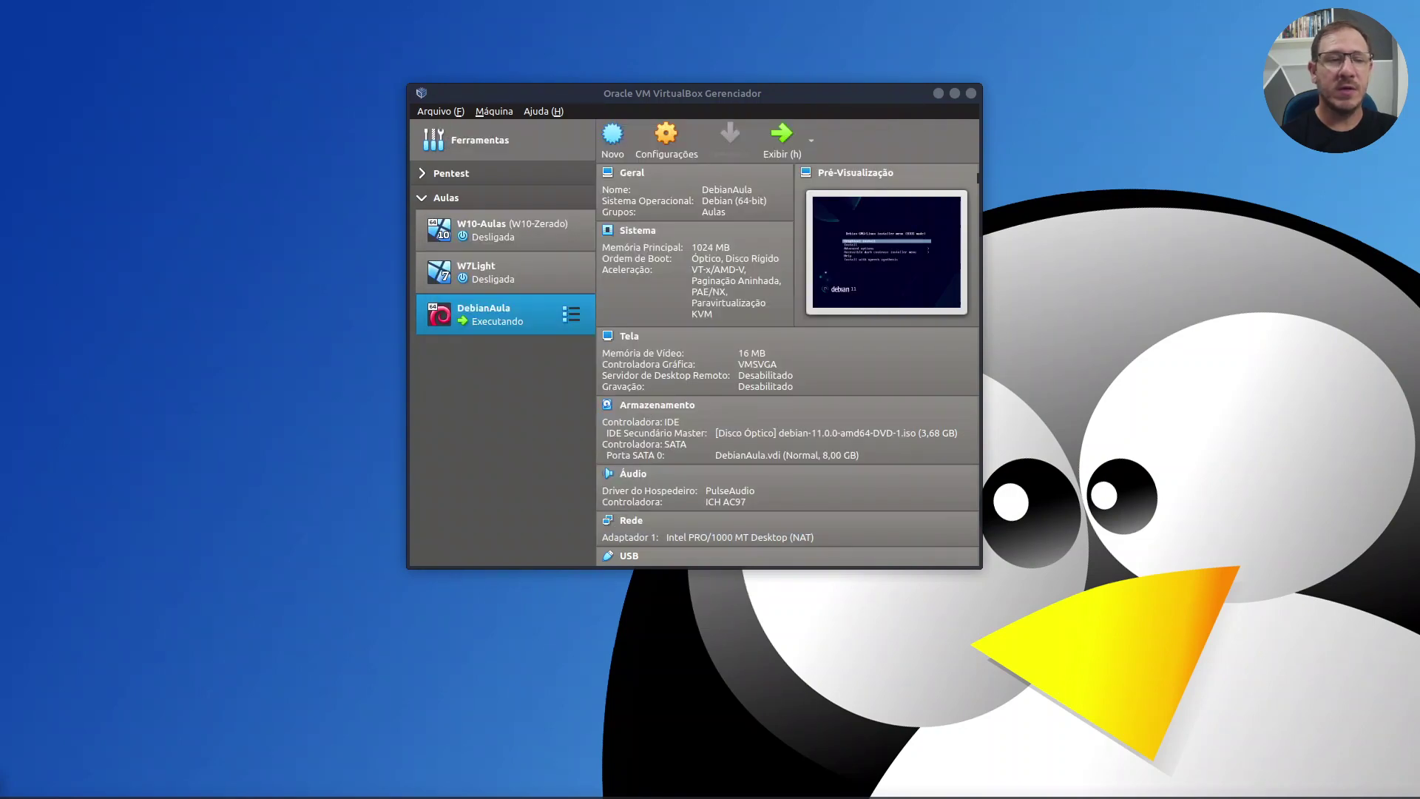
double_click(688, 253)
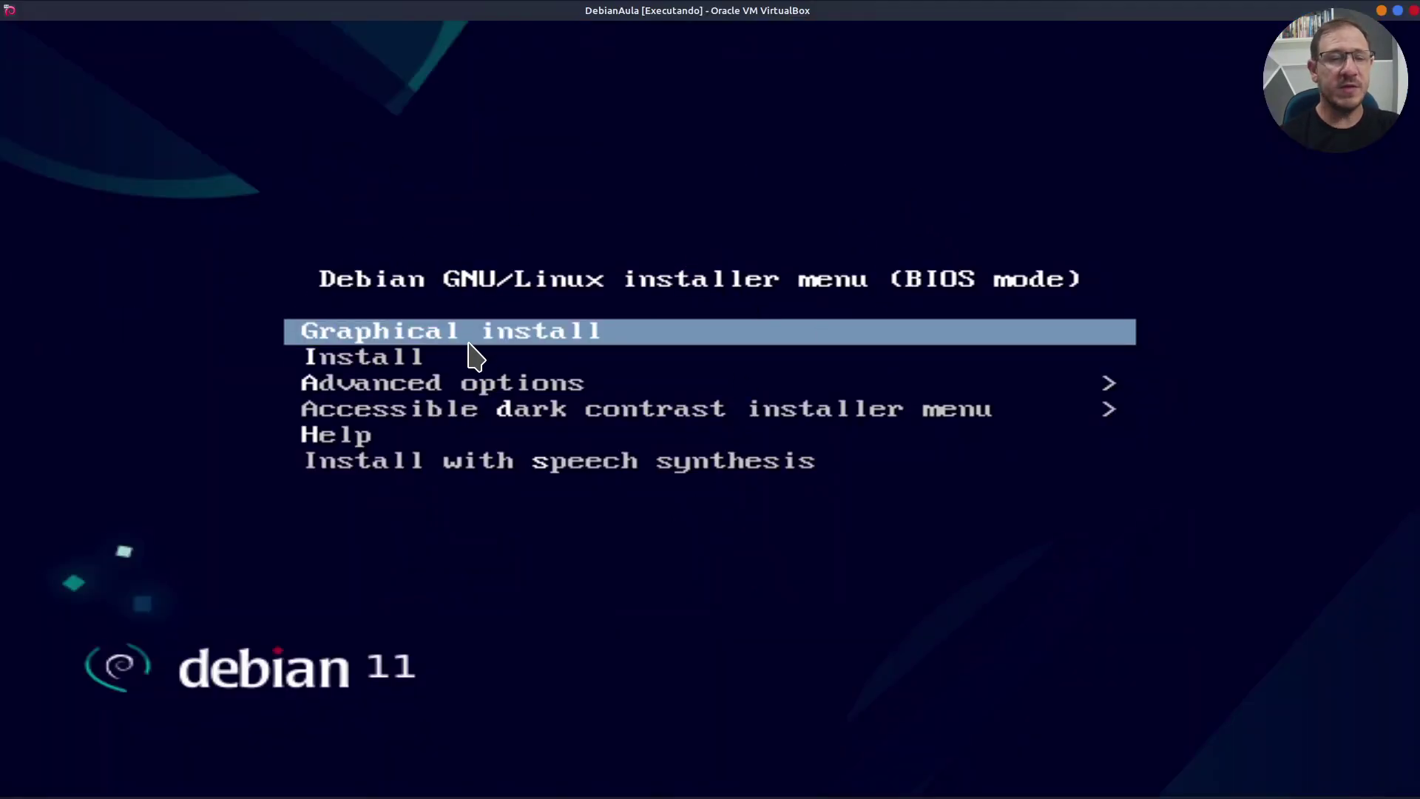
click(598, 180)
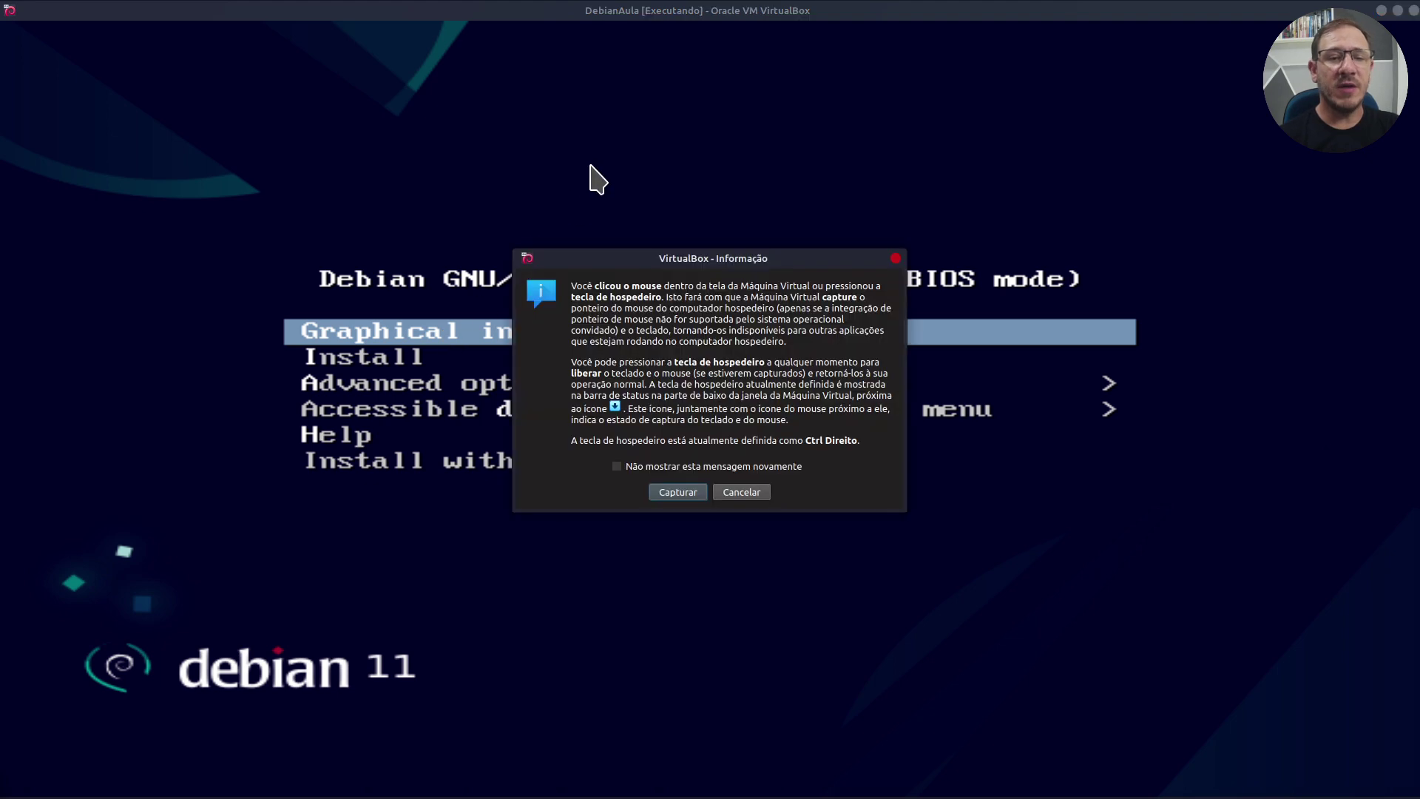
click(747, 492)
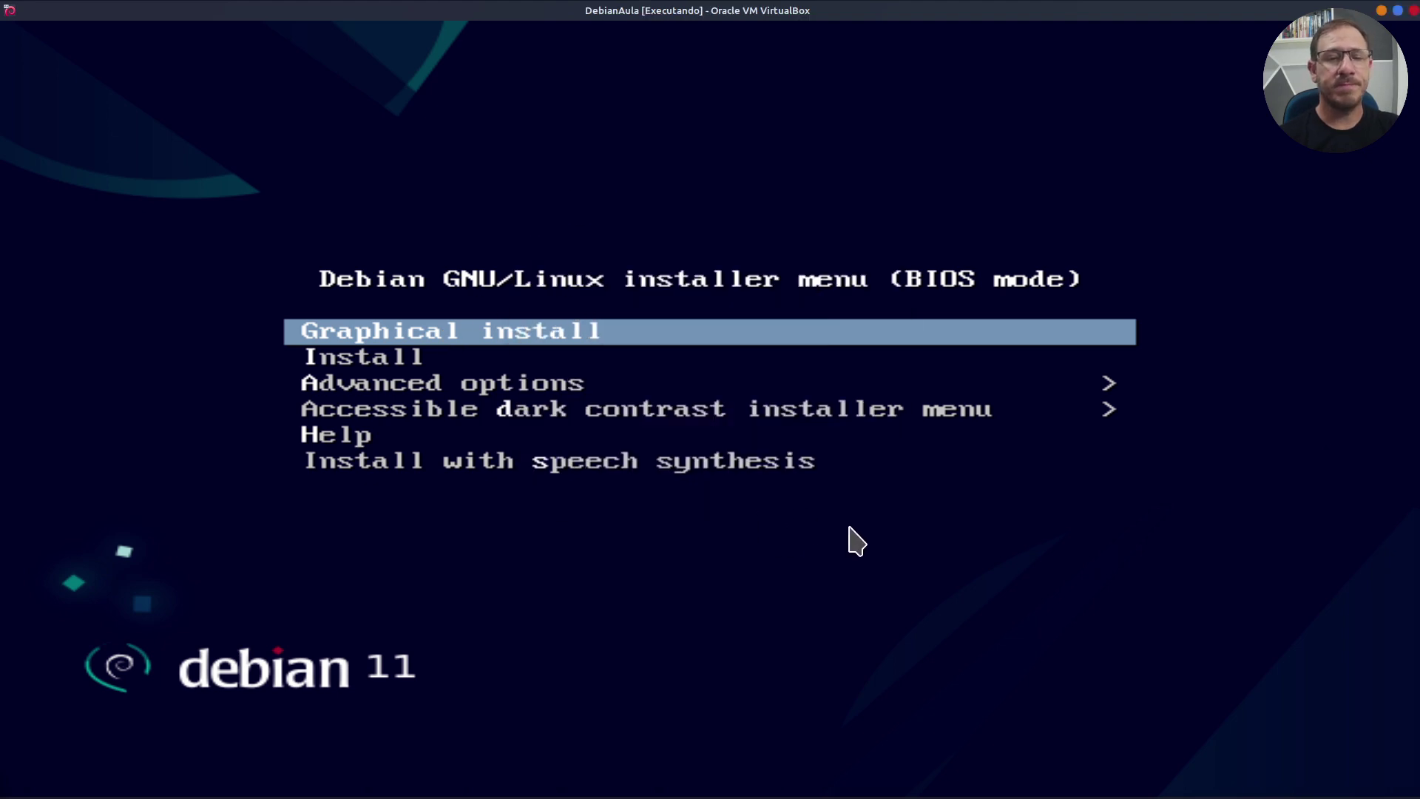
Step: Launch Graphical install and choose Portuguese (Brazil) as the installation language
key(Return)
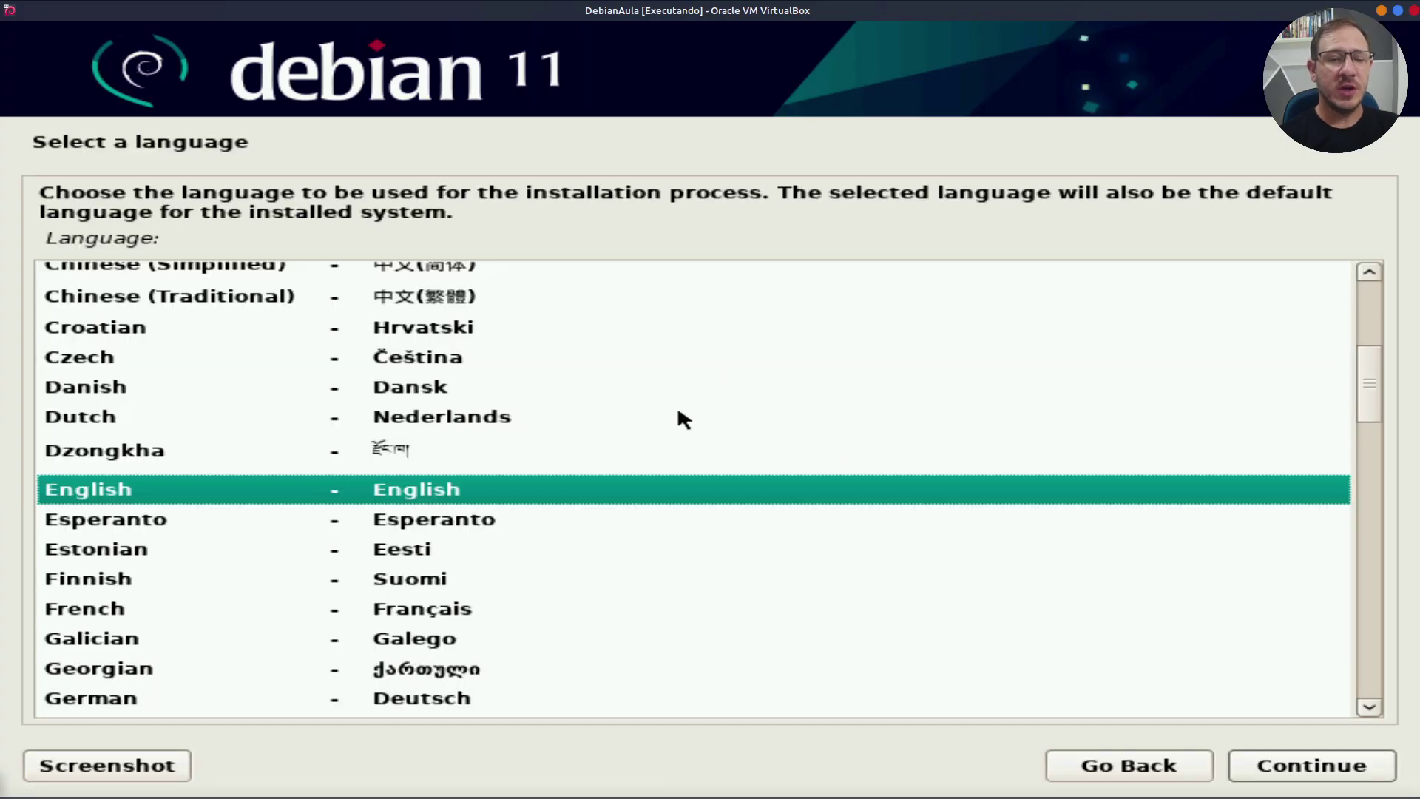
scroll(651, 503, down, 6)
scroll(628, 534, down, 3)
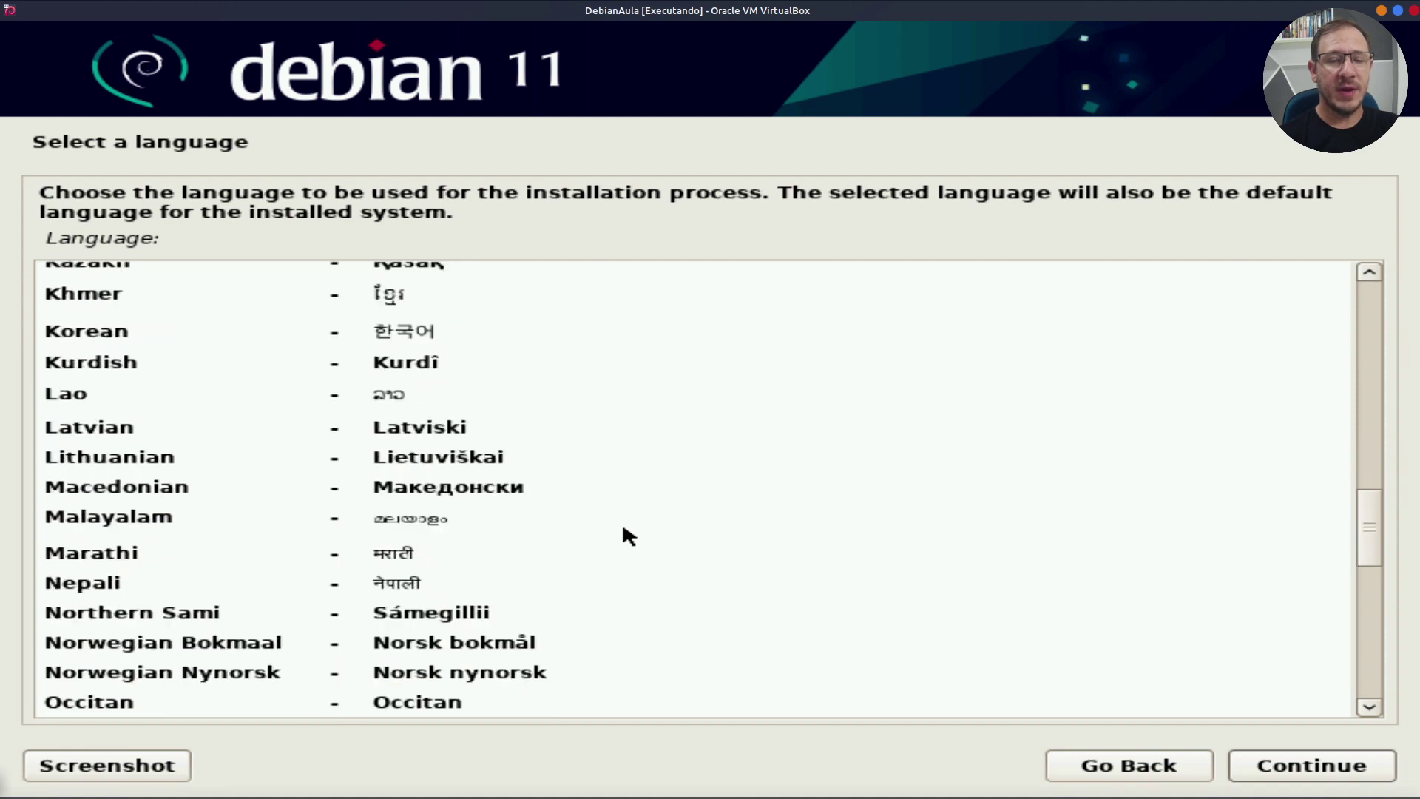
scroll(622, 521, down, 4)
click(539, 439)
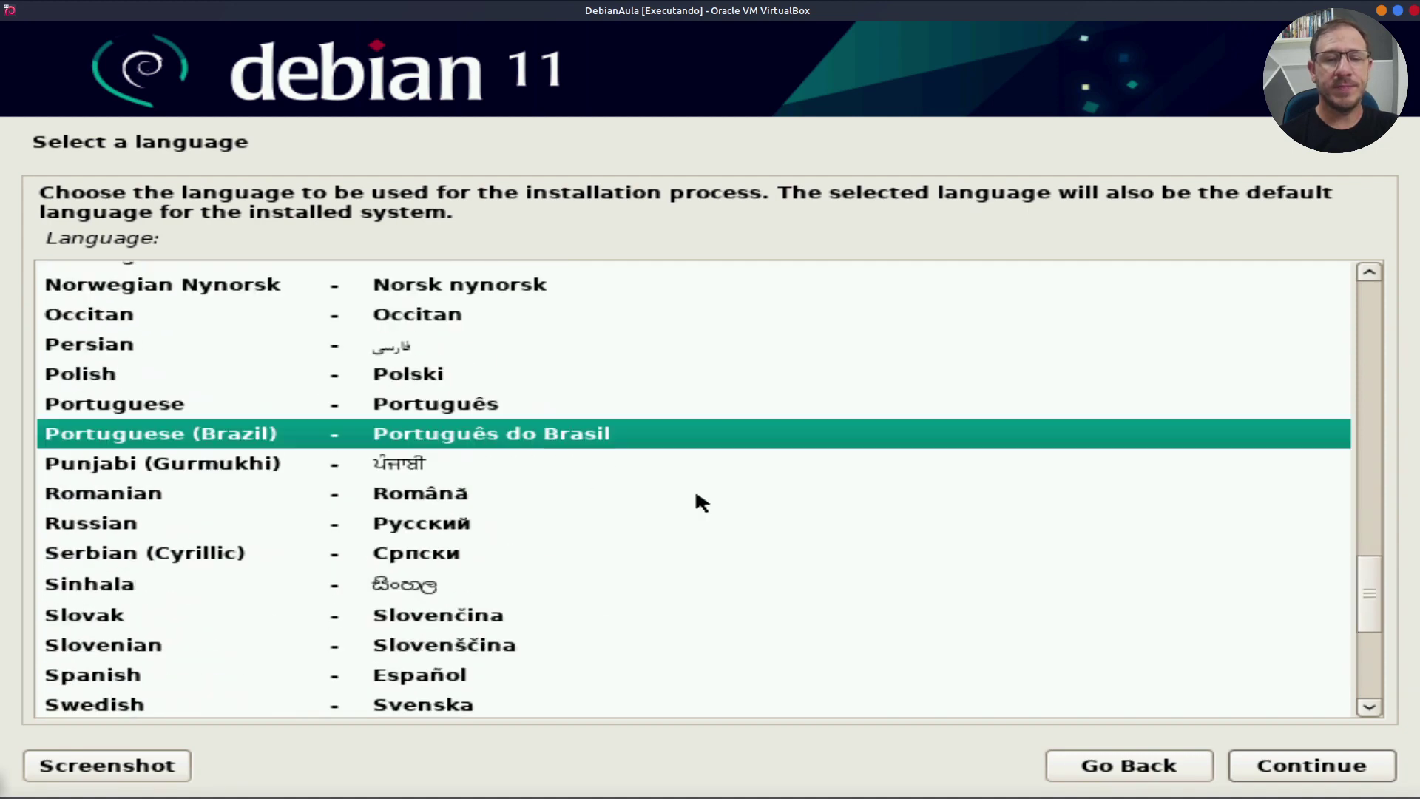
click(1363, 775)
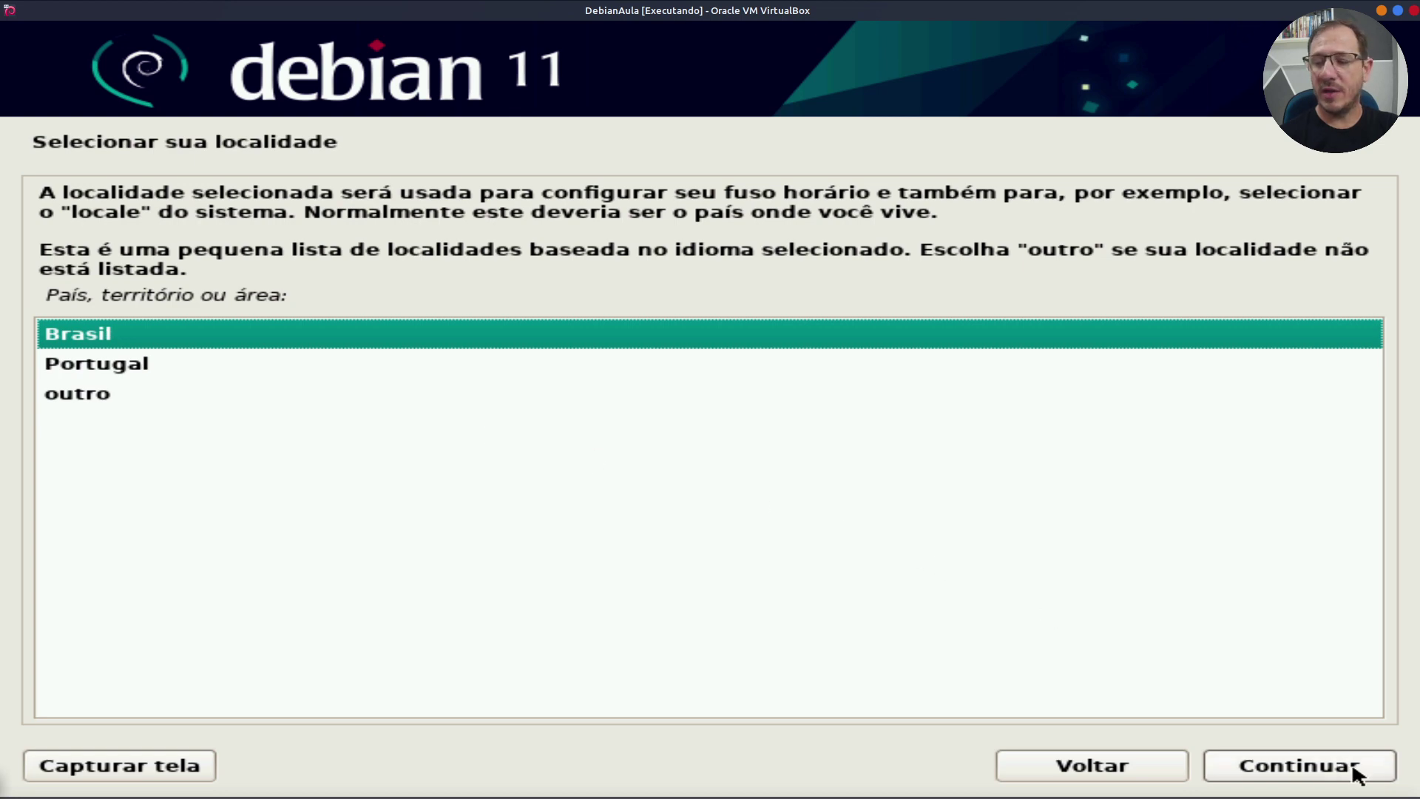
Step: Accept Brasil as the location and Português Brasileiro as the keyboard layout
click(1357, 775)
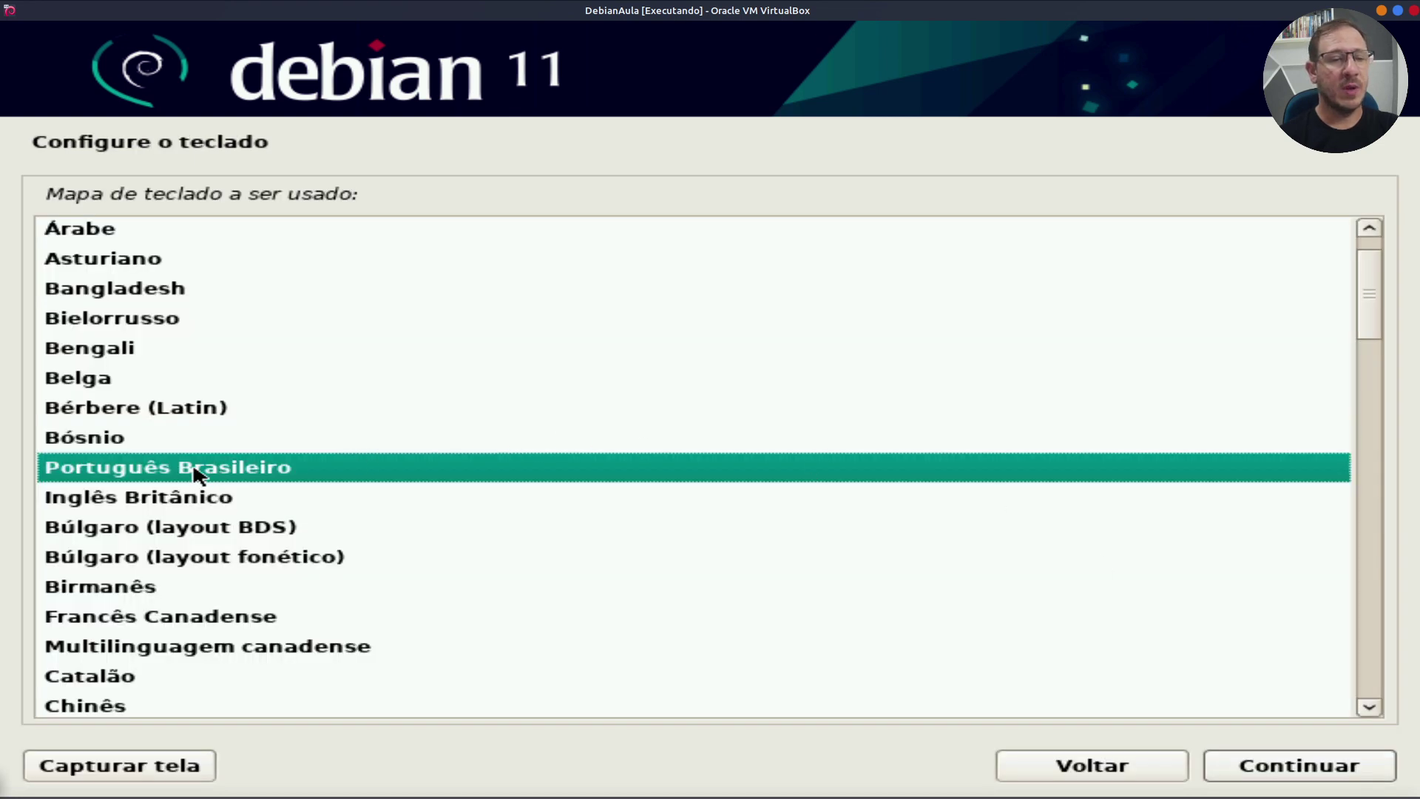
click(1357, 773)
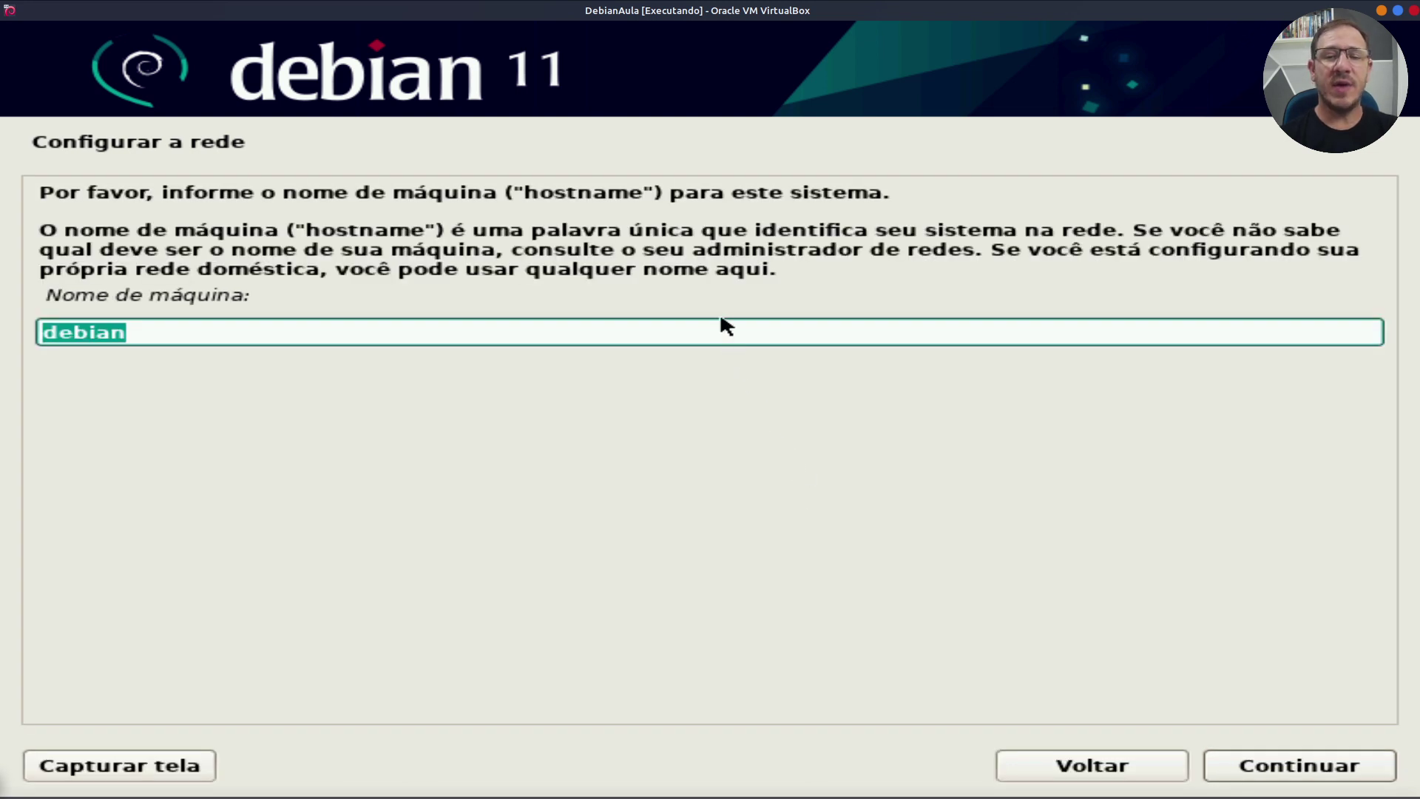
Step: Keep 'debian' as the hostname and leave the domain name blank
click(726, 335)
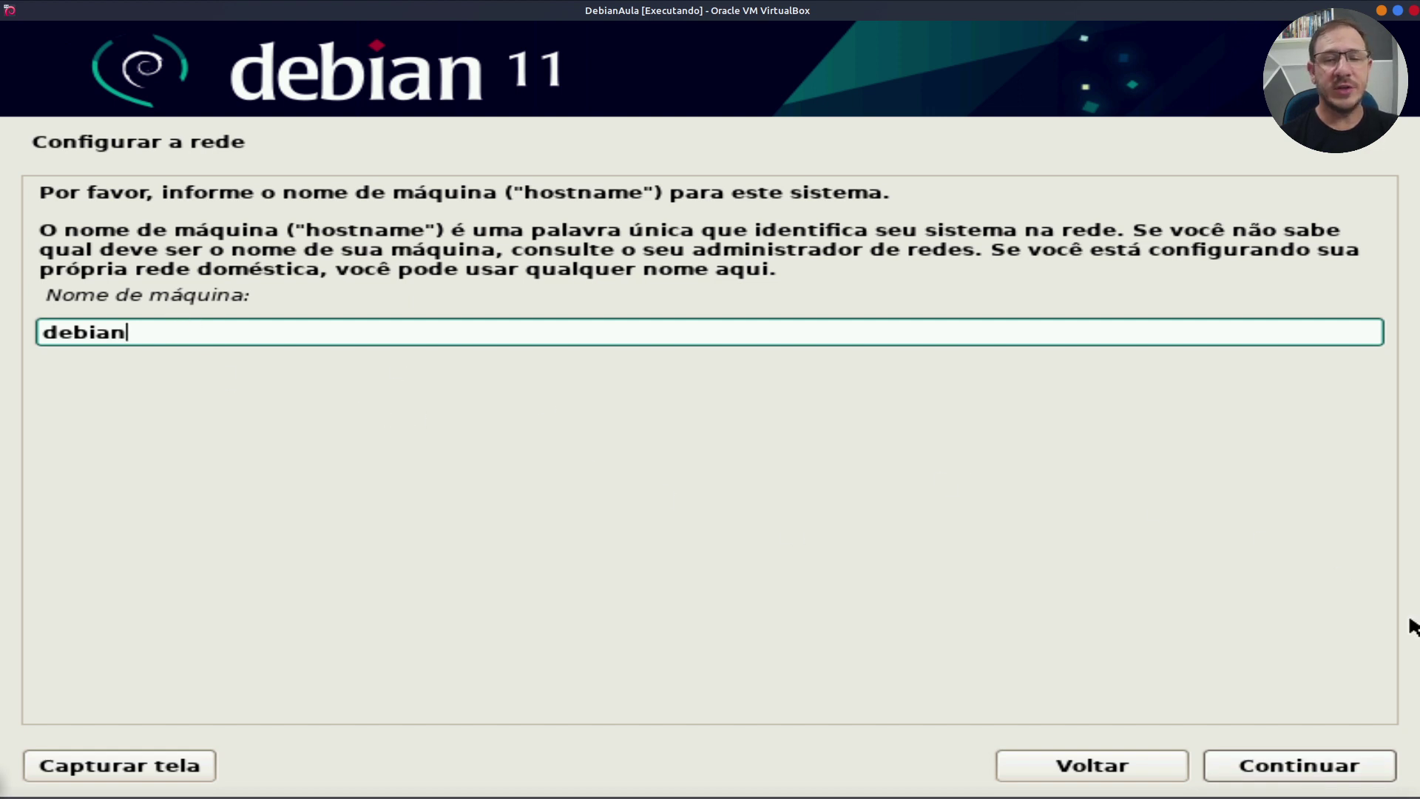
click(1344, 772)
click(1344, 772)
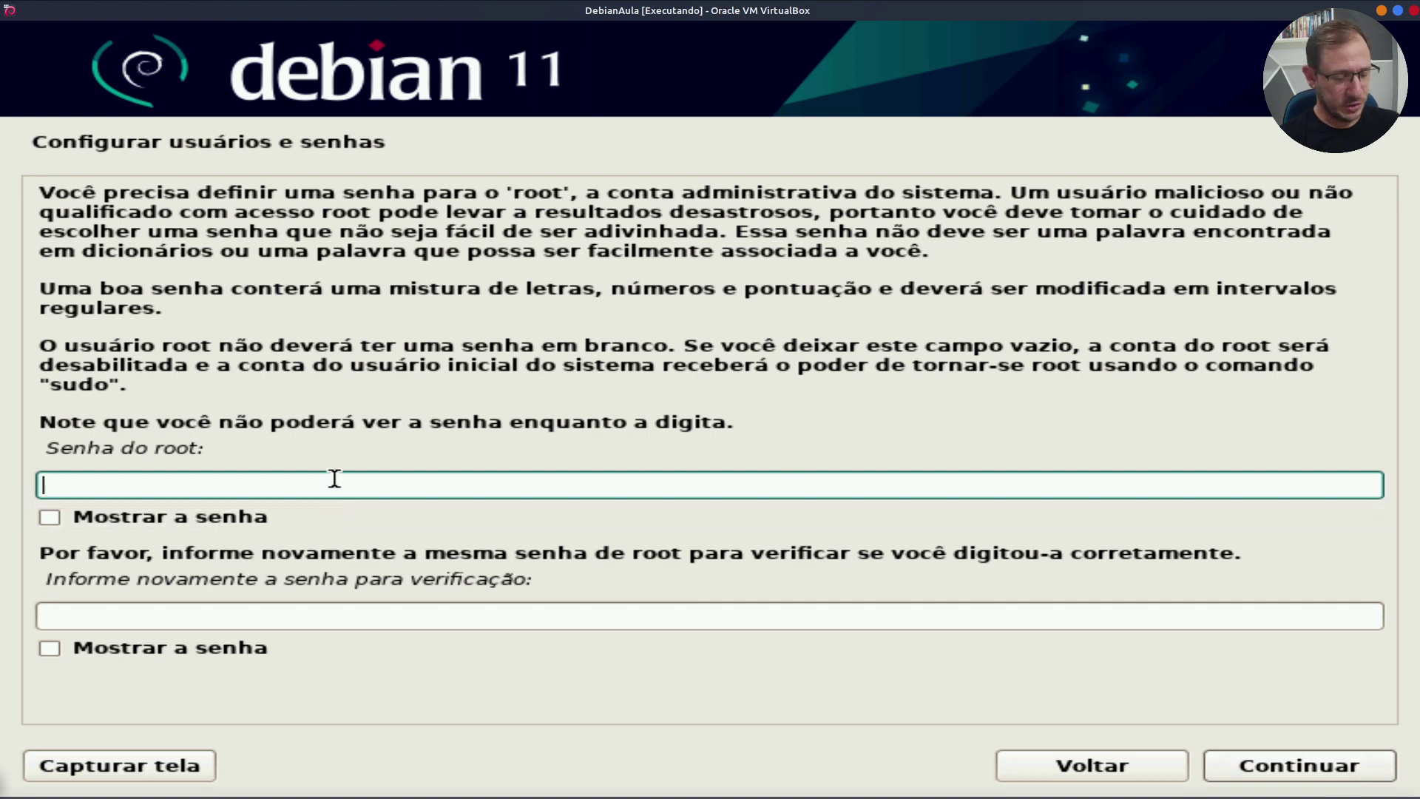
Step: Set and confirm the root password, with Mostrar a senha showing it as plain text
text(123)
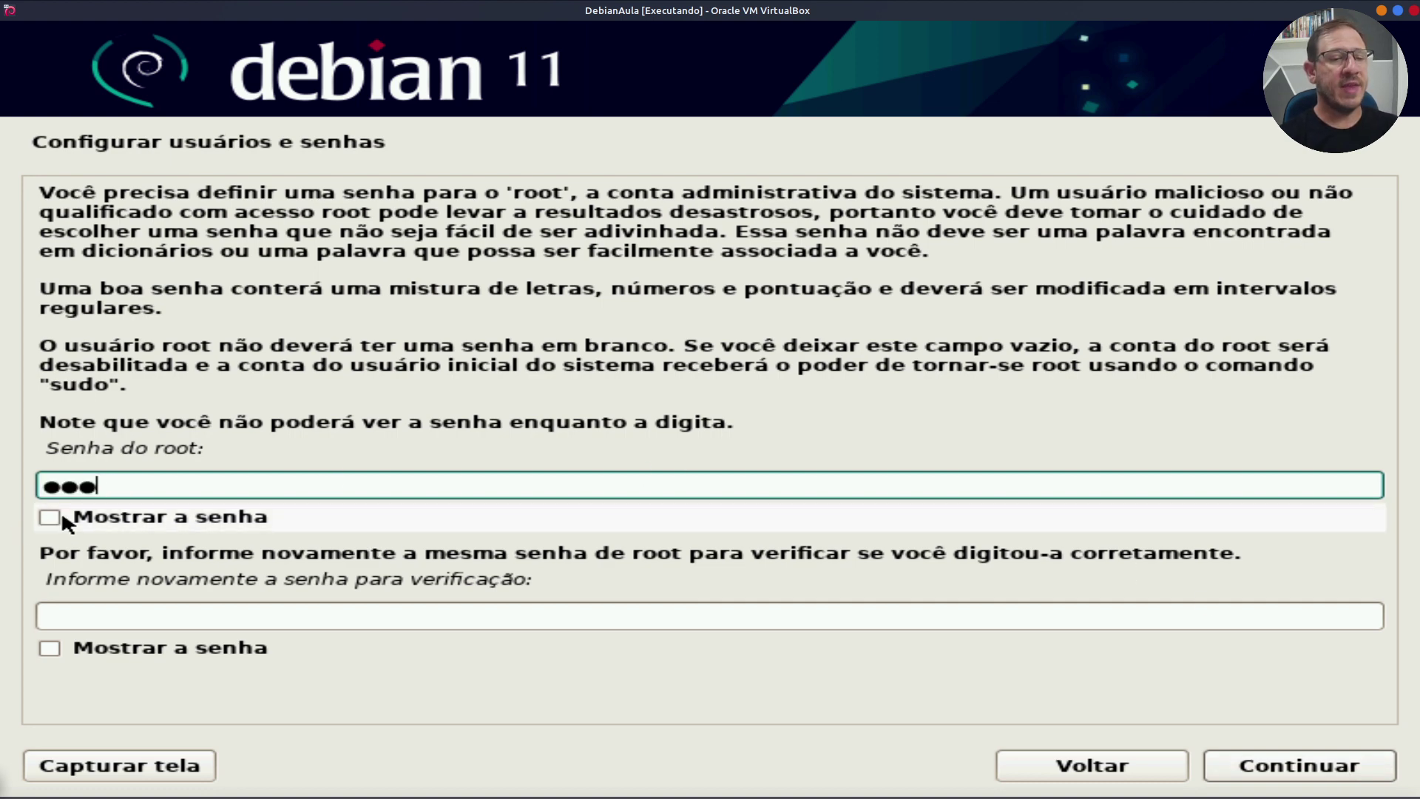
click(61, 516)
click(61, 618)
text(123)
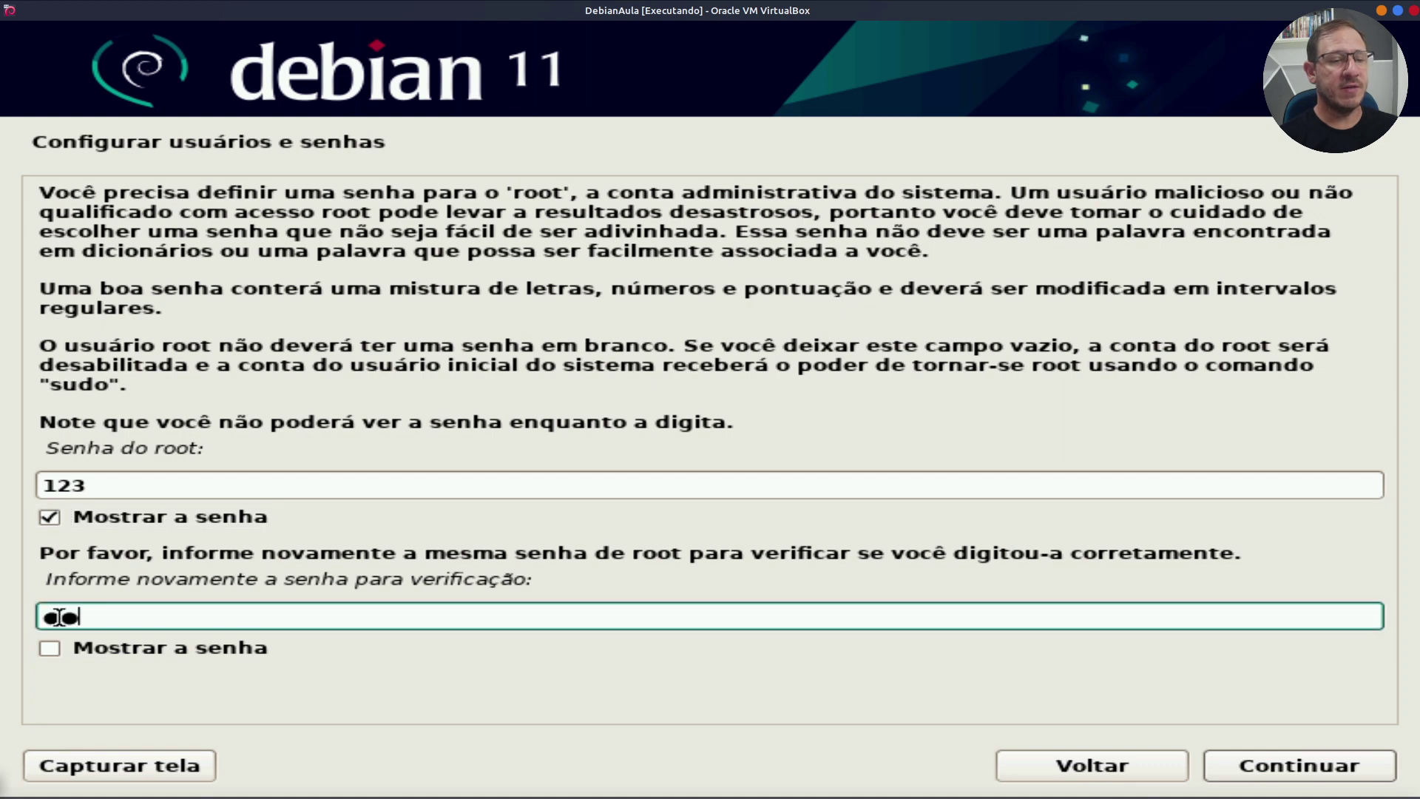
click(51, 648)
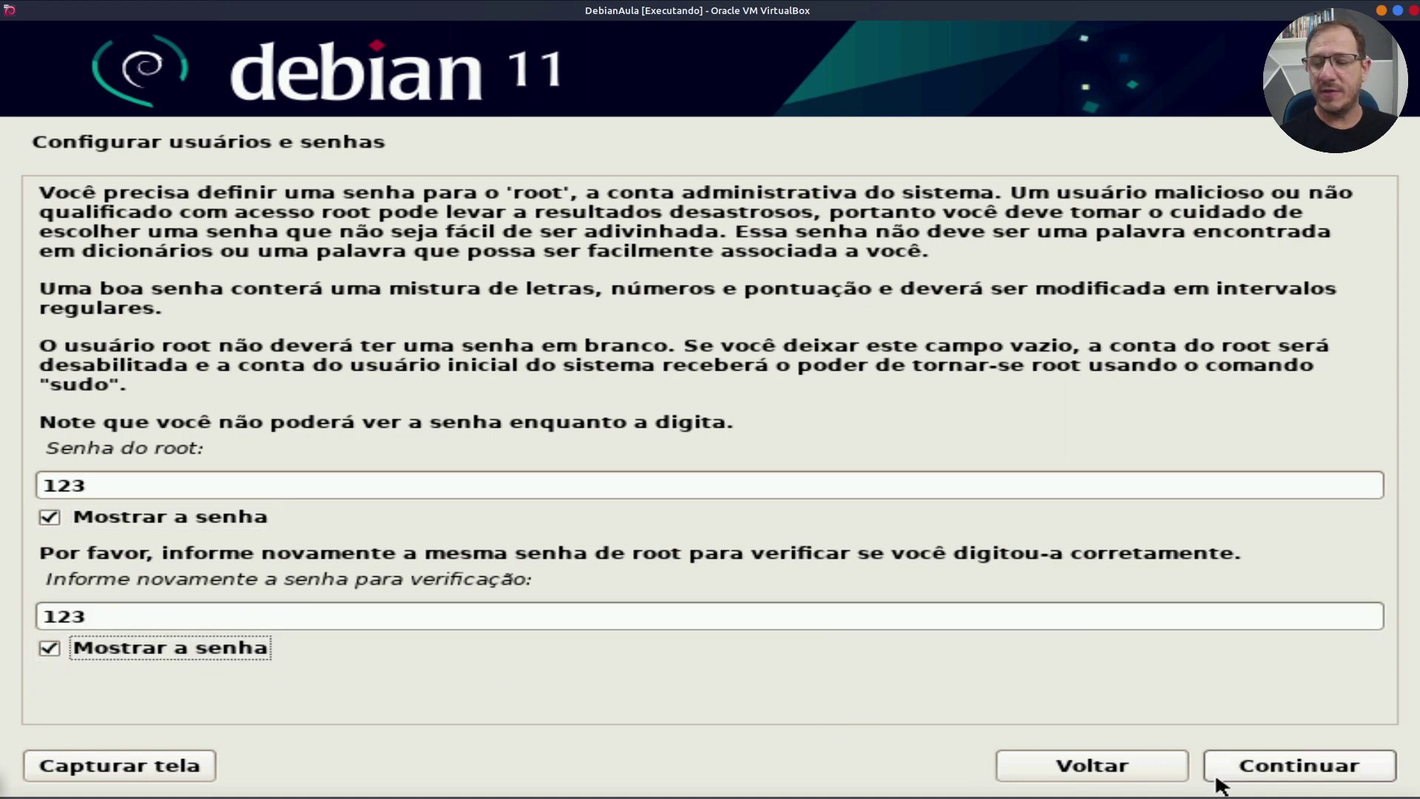
click(1322, 773)
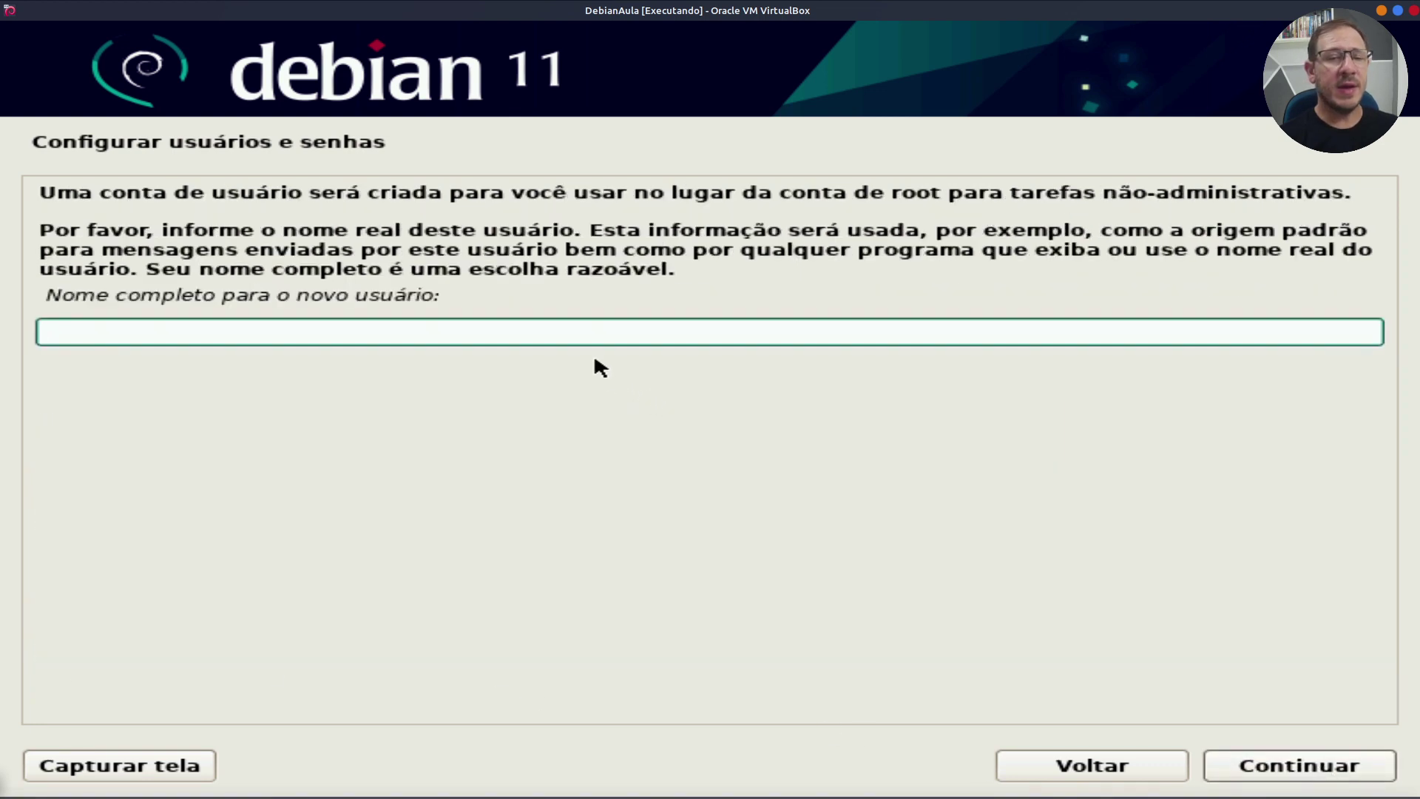
Step: Enter the new user's full name and accept the suggested username
text(biraz)
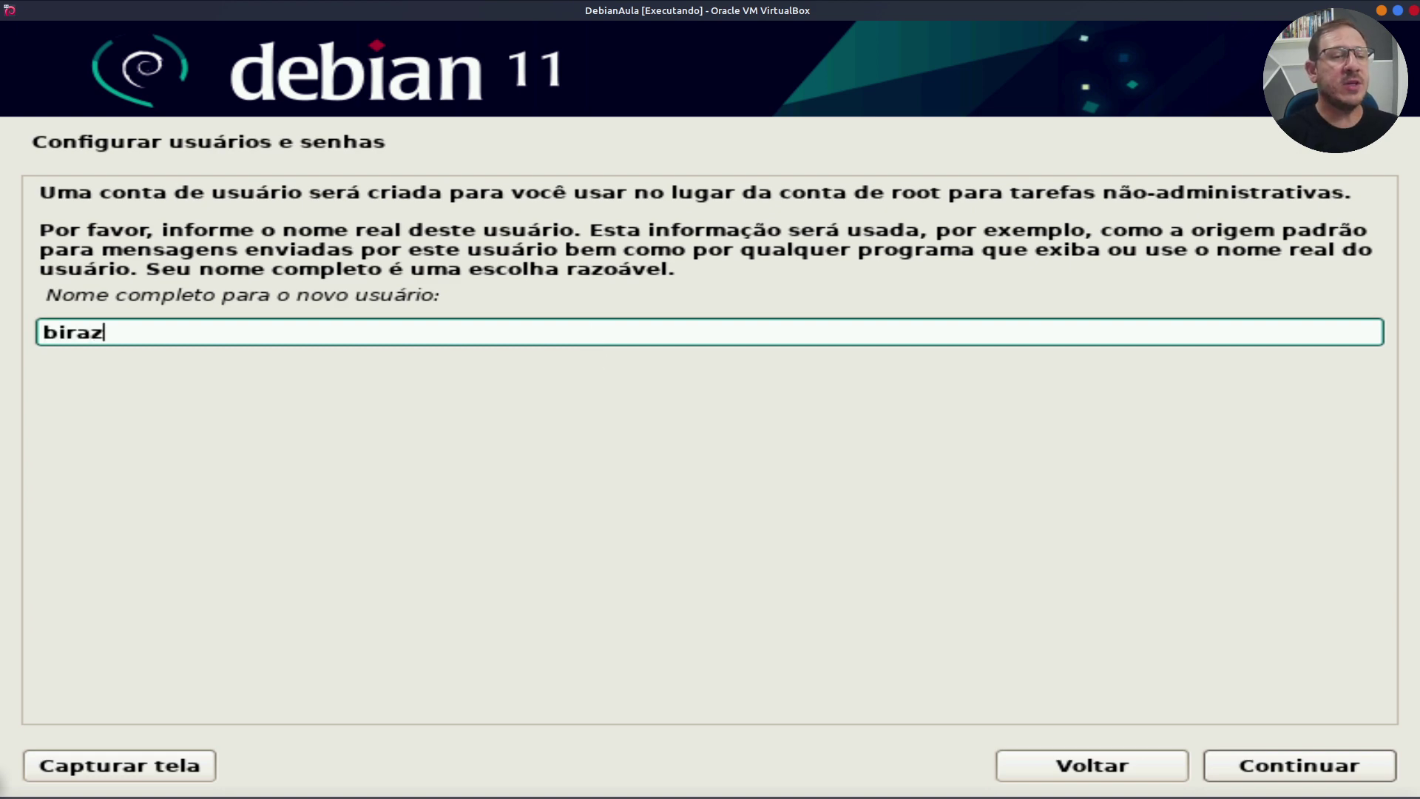
key(BackSpace)
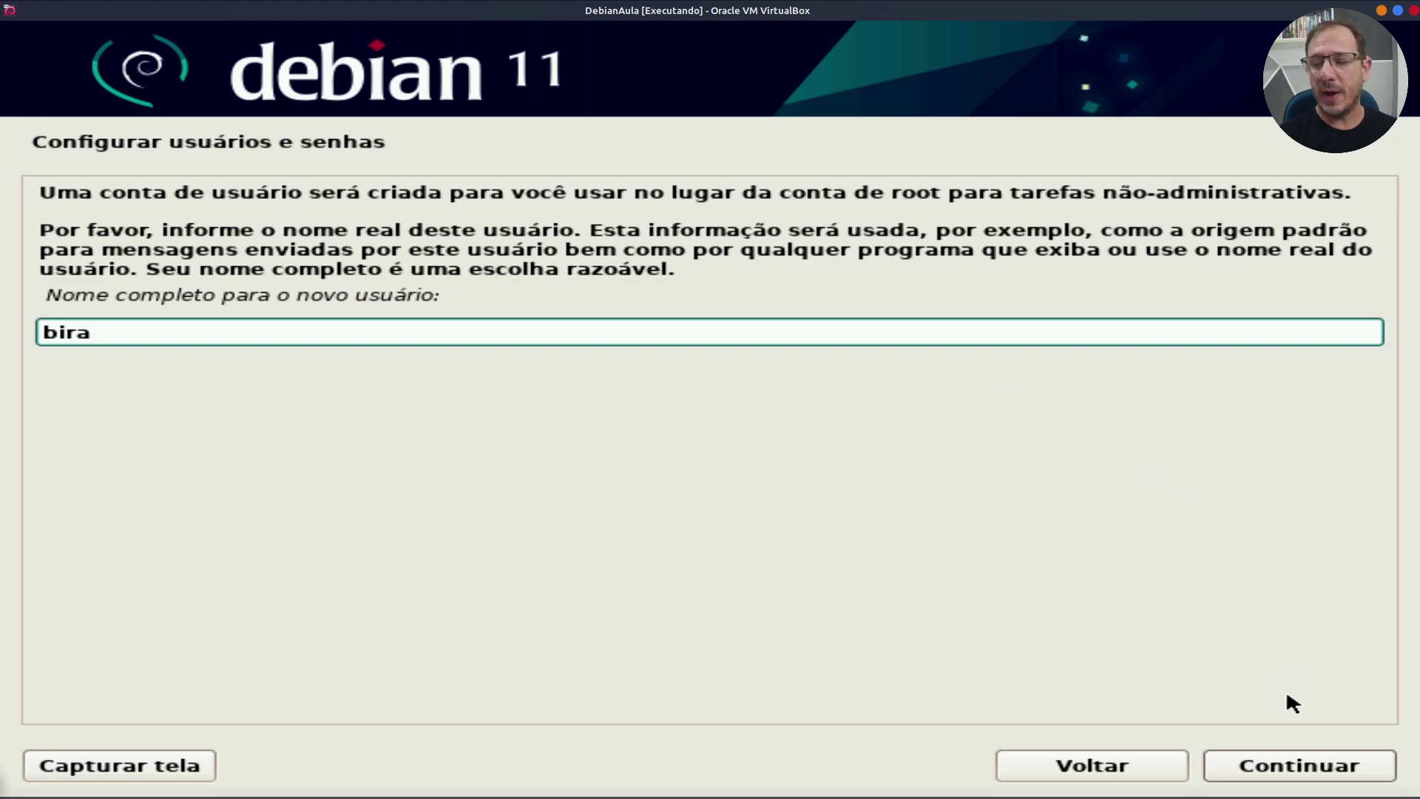
click(1313, 780)
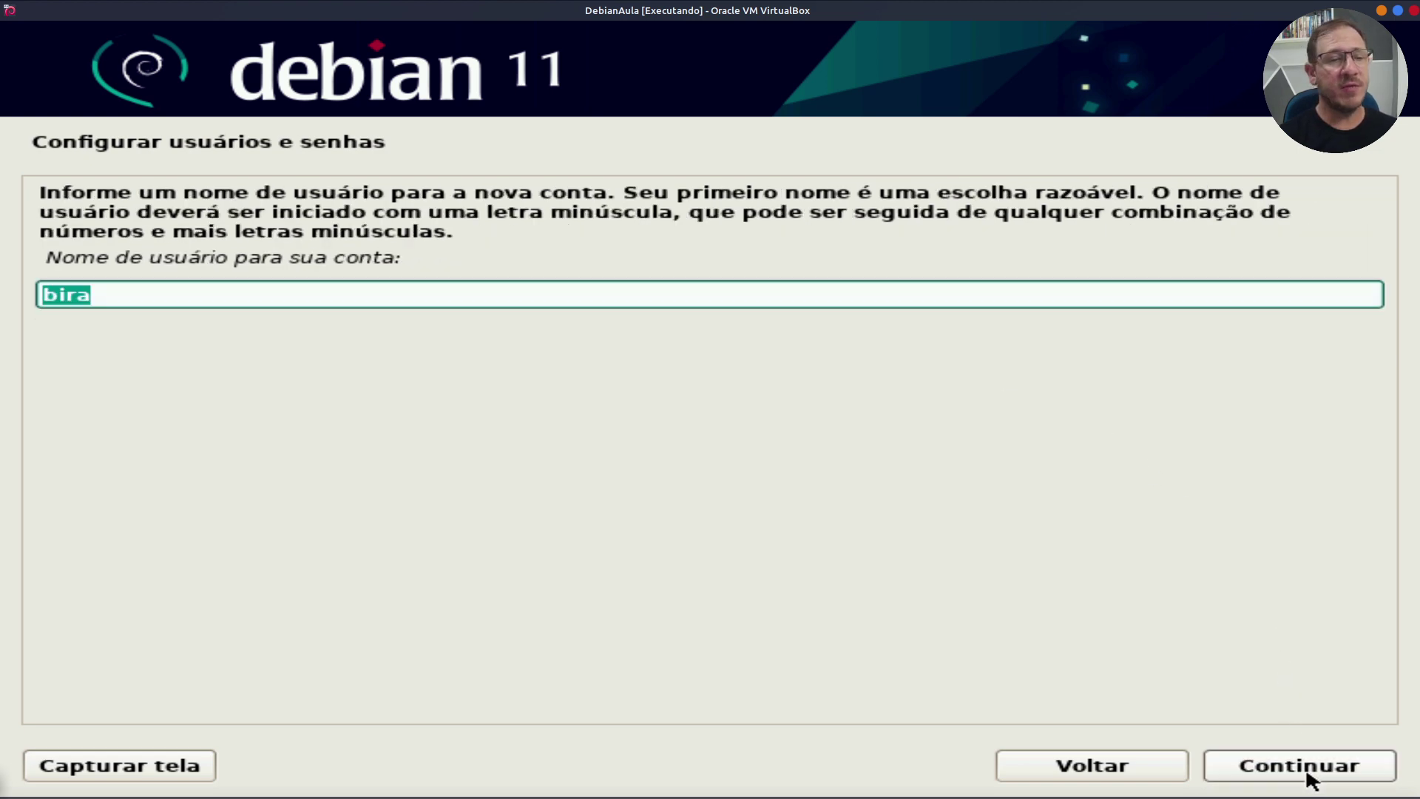
click(1310, 777)
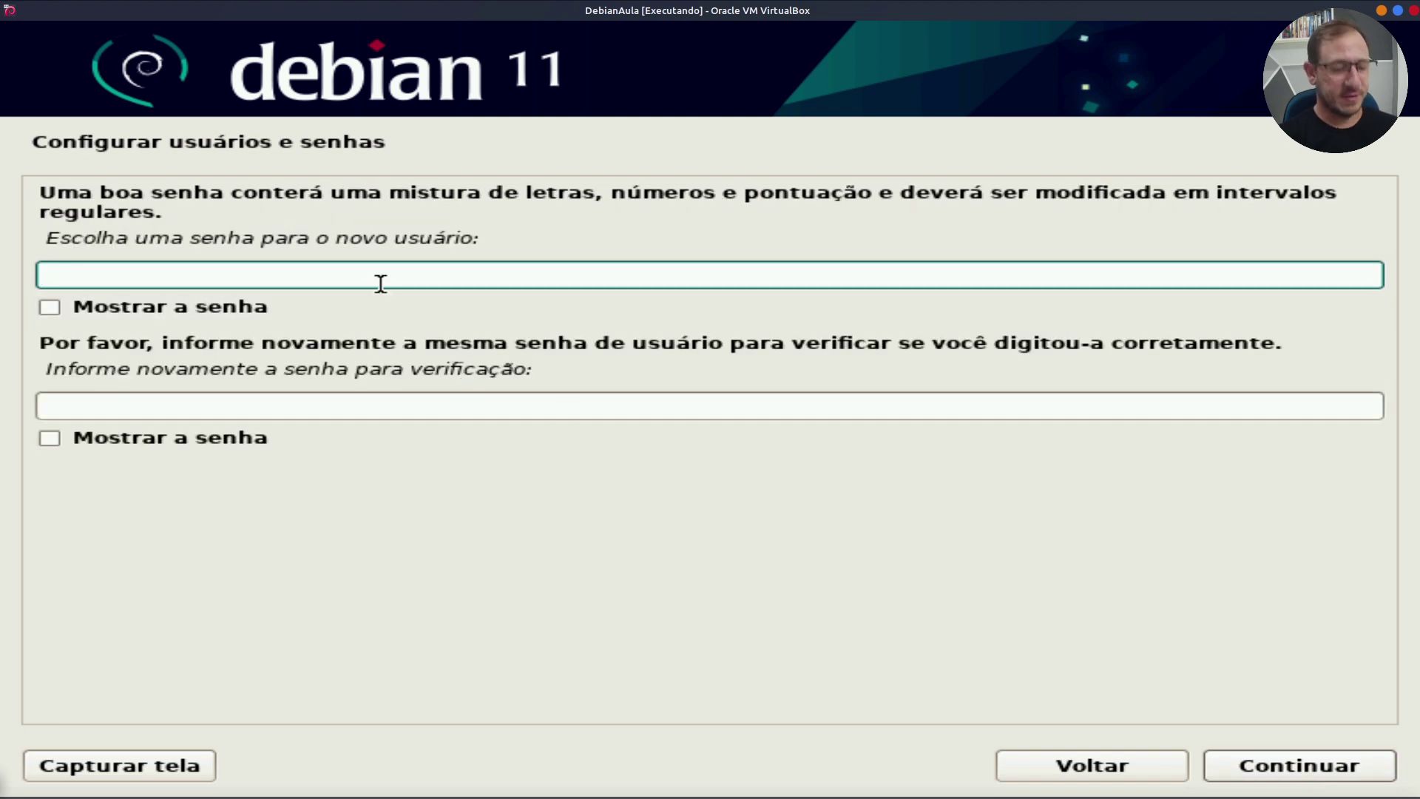
Step: Set and confirm the new user's password, shown as plain text
text(123)
click(160, 310)
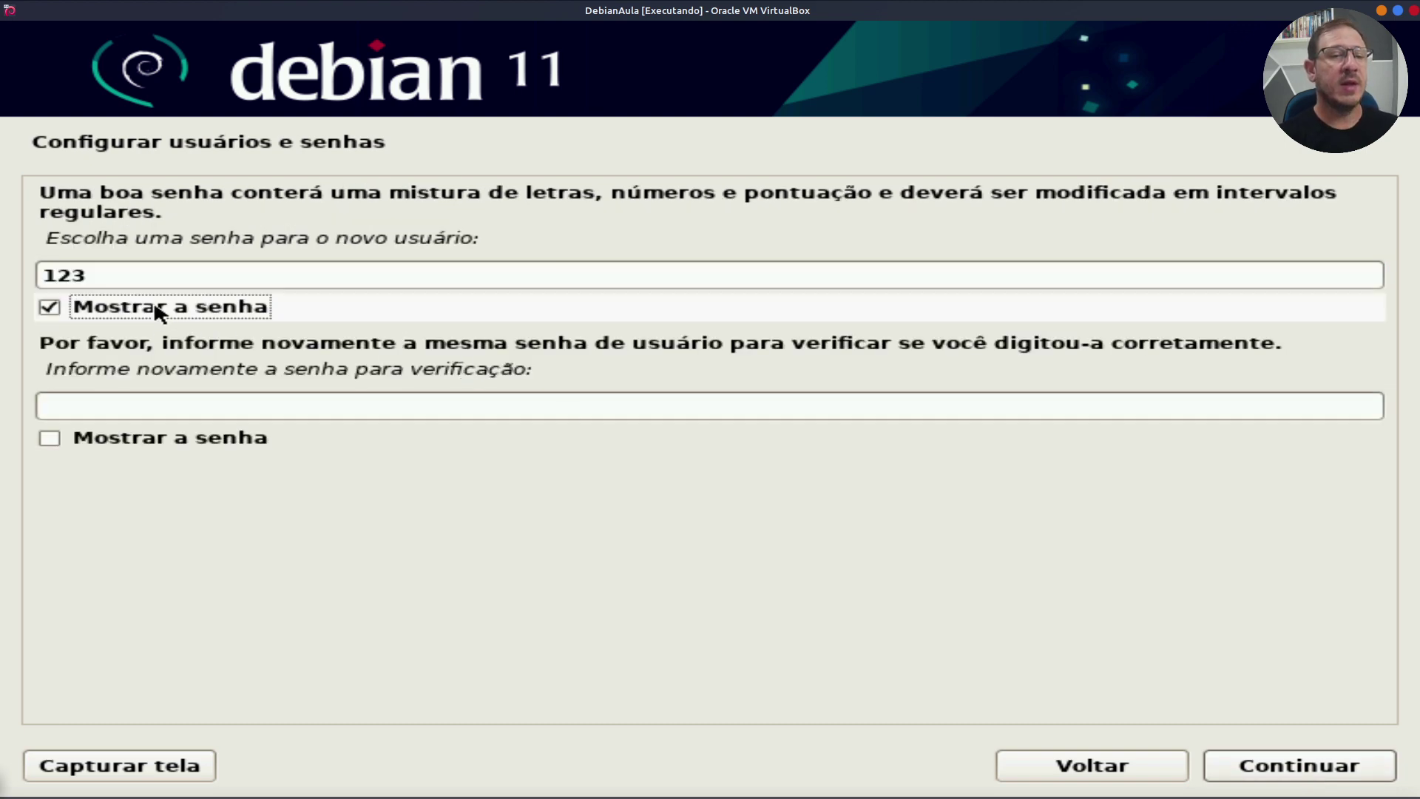
click(145, 406)
text(123)
click(125, 435)
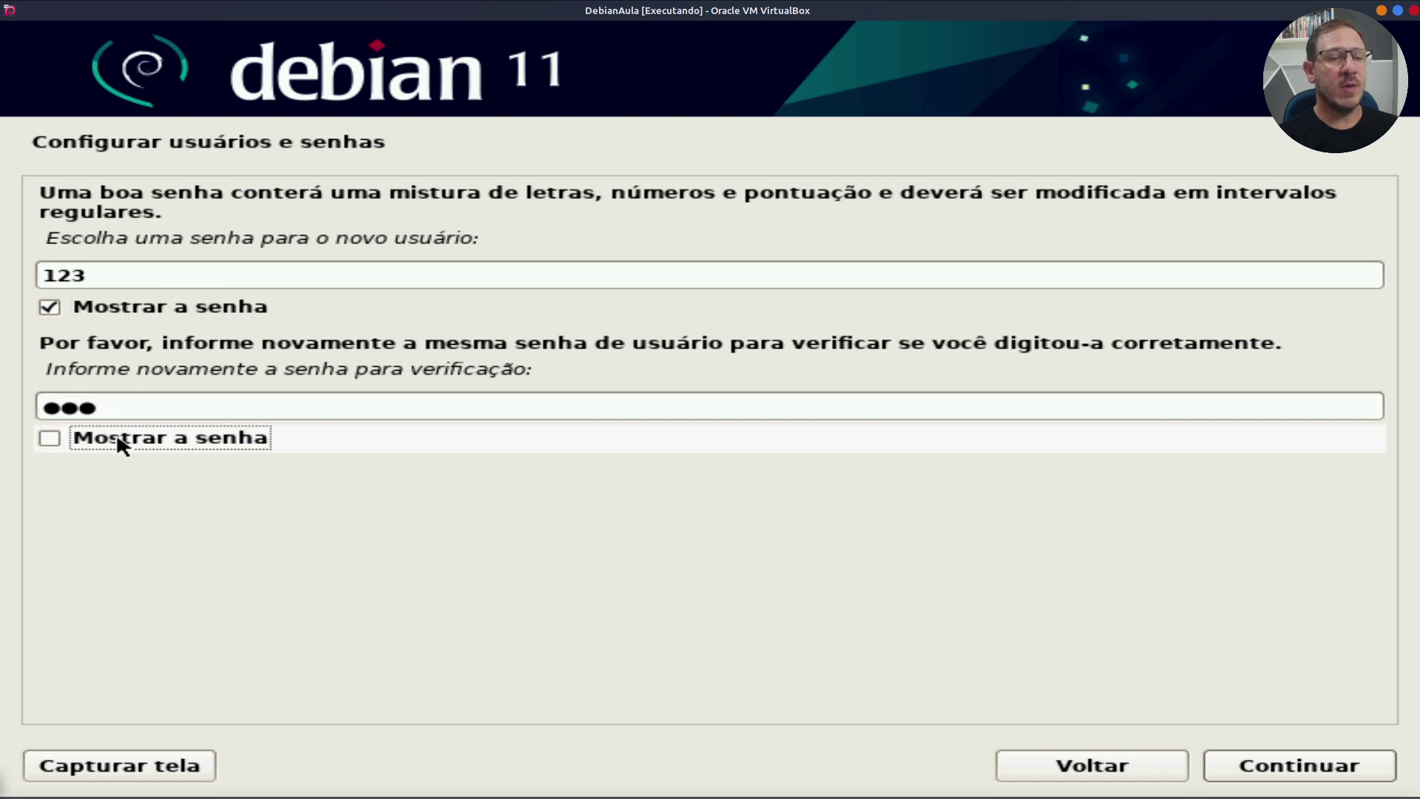
click(1325, 763)
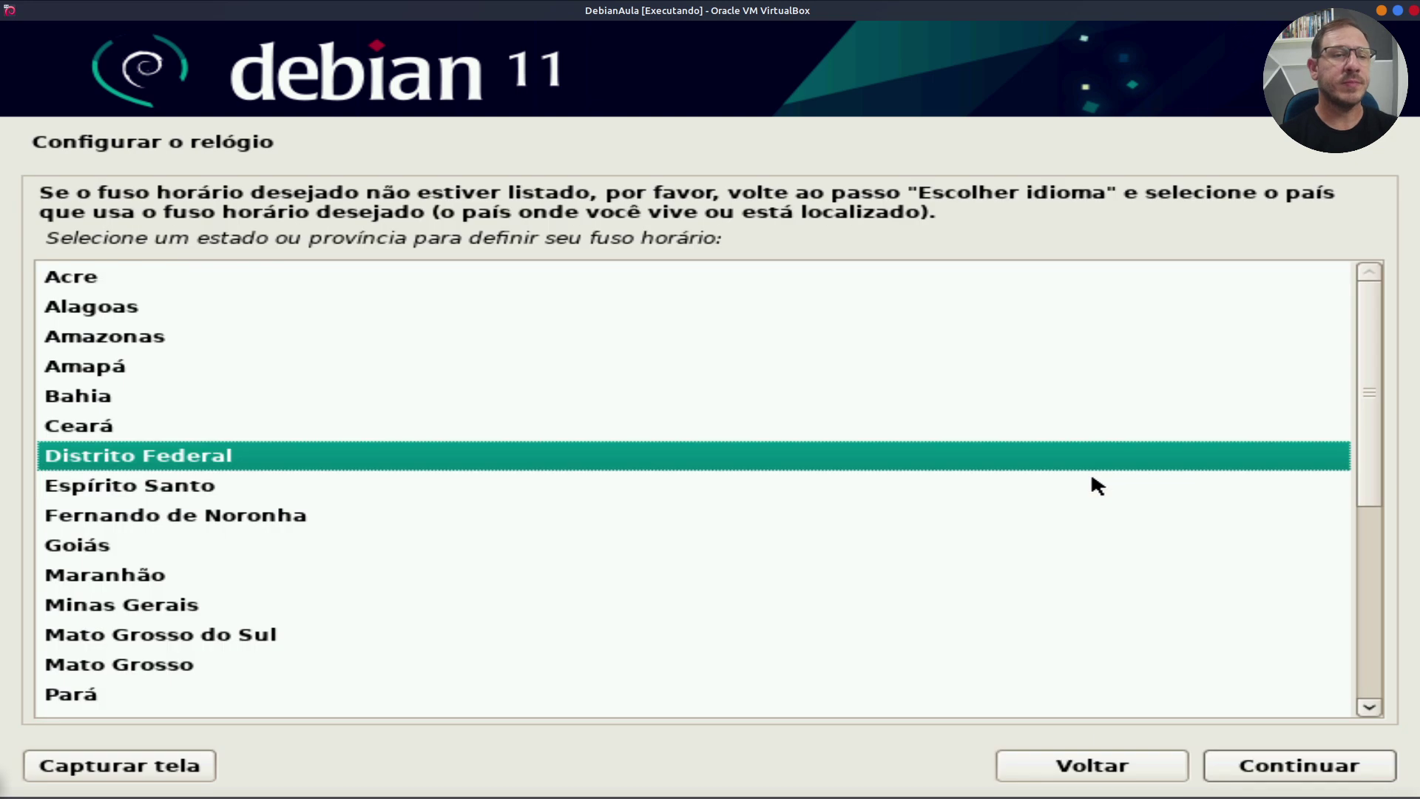
Step: Pick São Paulo from the state list as the time zone
scroll(309, 355, down, 5)
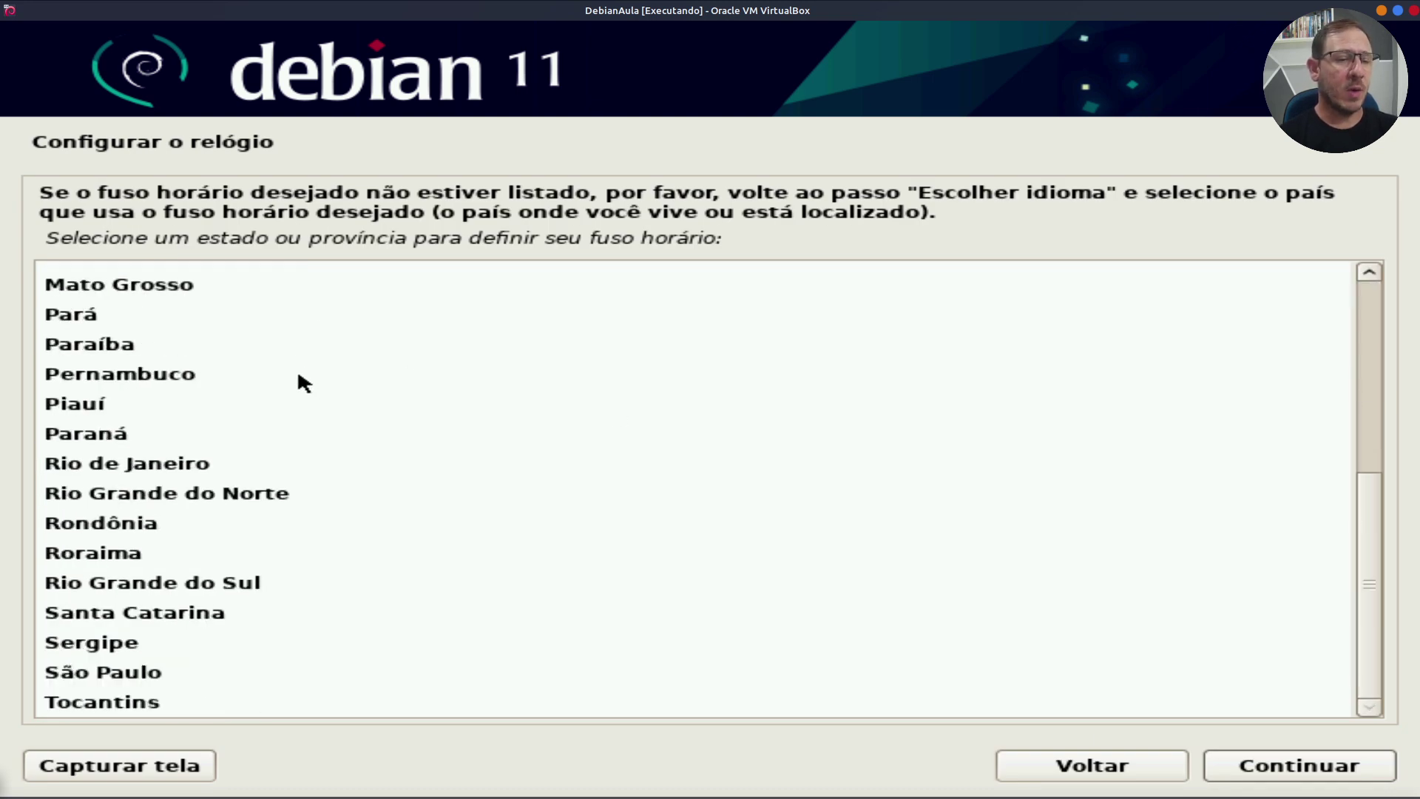
click(143, 676)
click(1302, 769)
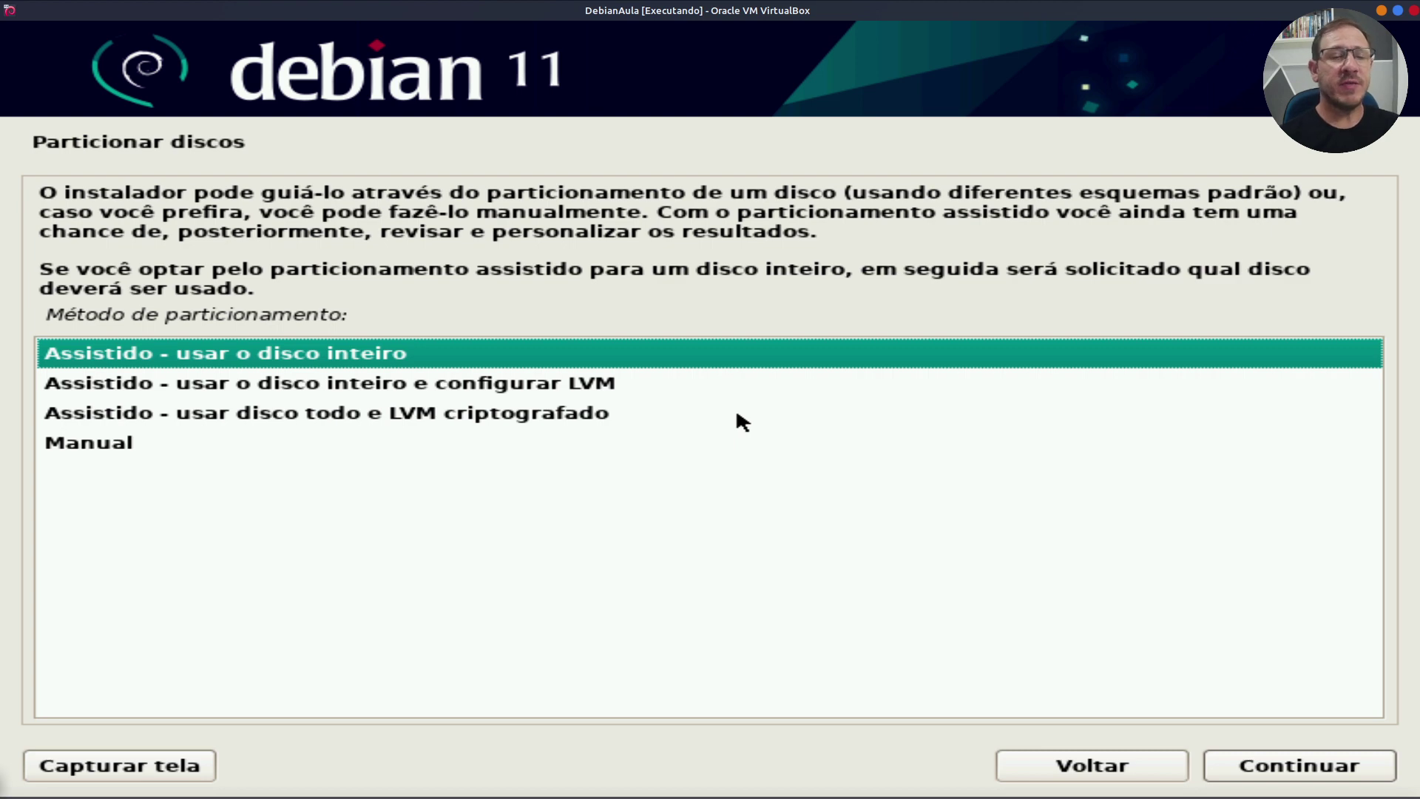
Step: Guided-partition the whole sda disk with all files in one partition
click(236, 355)
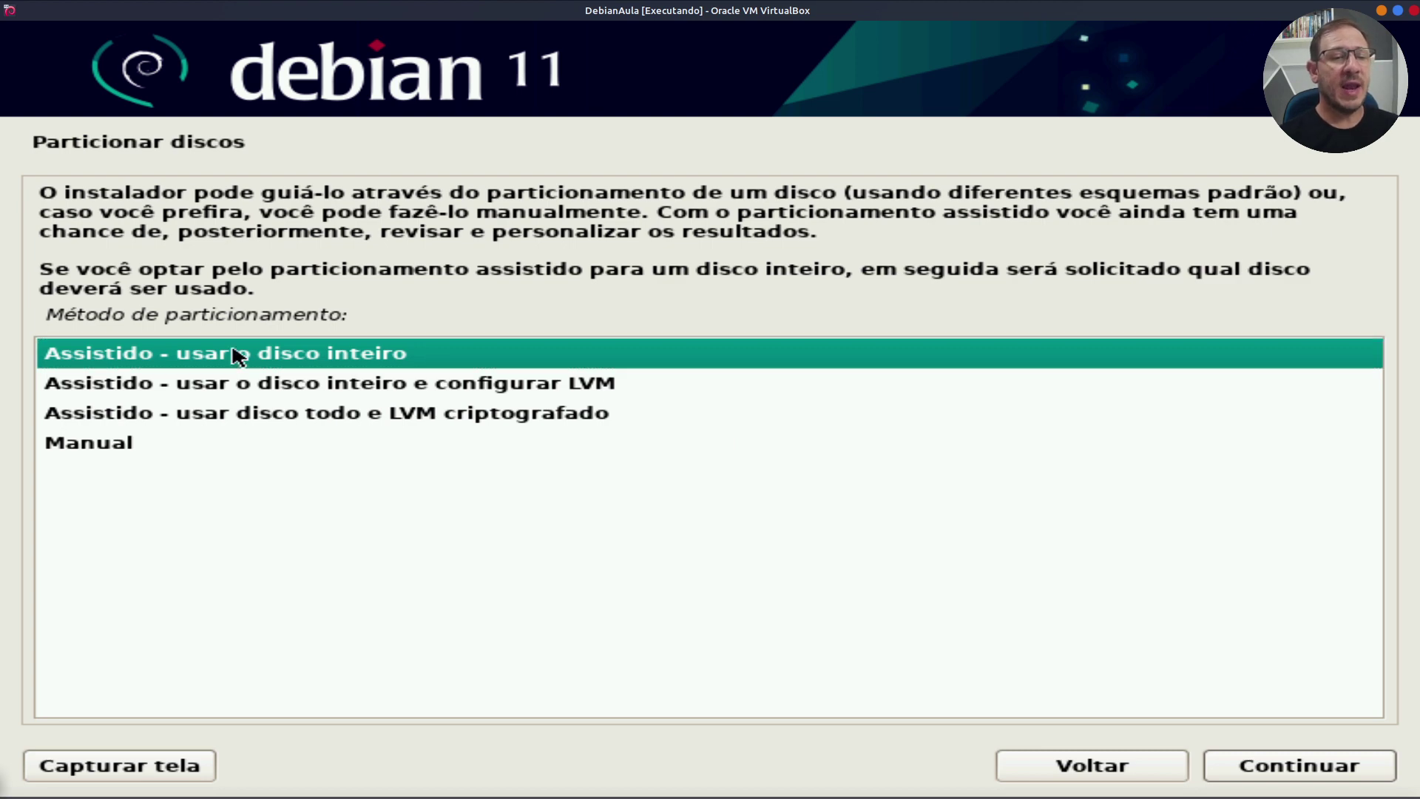
click(1360, 765)
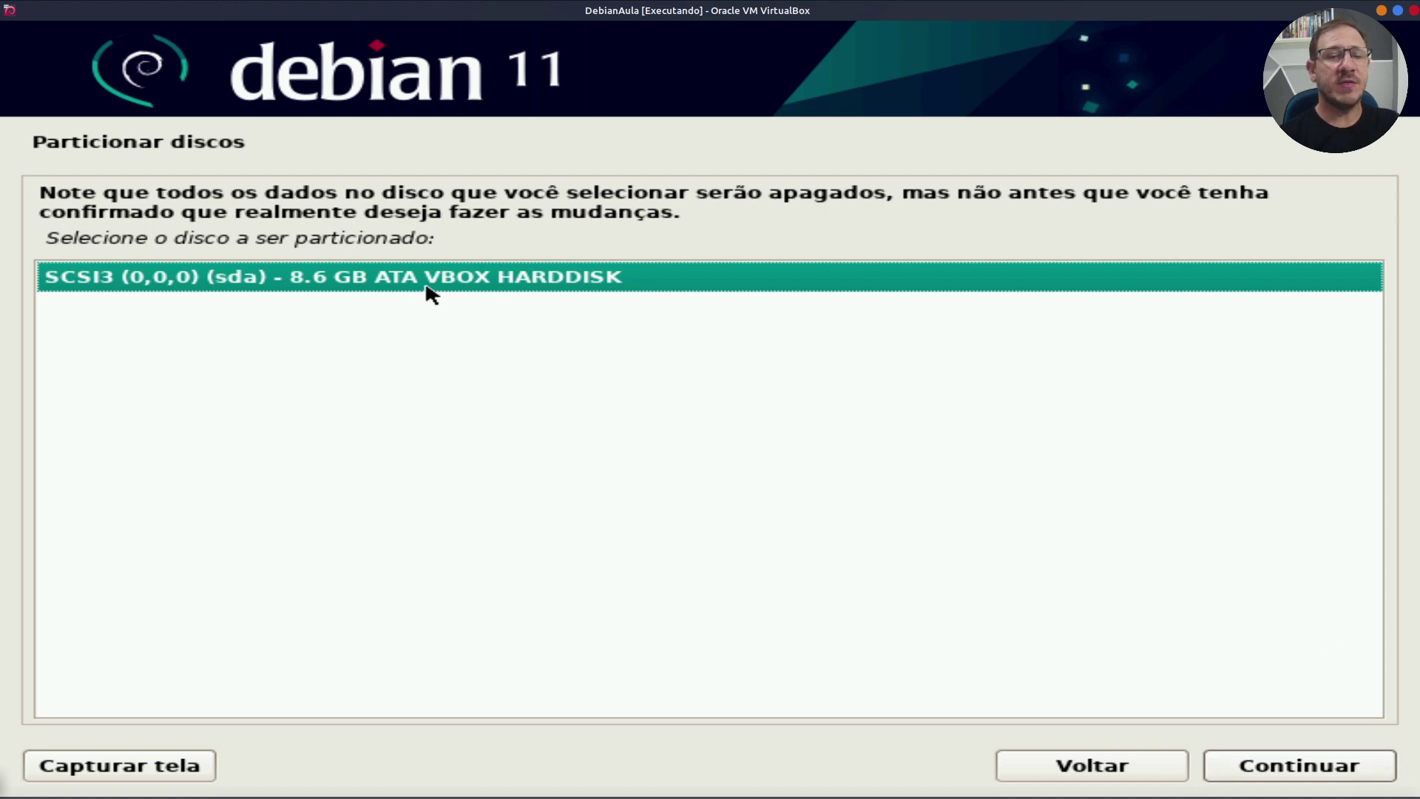
click(1302, 765)
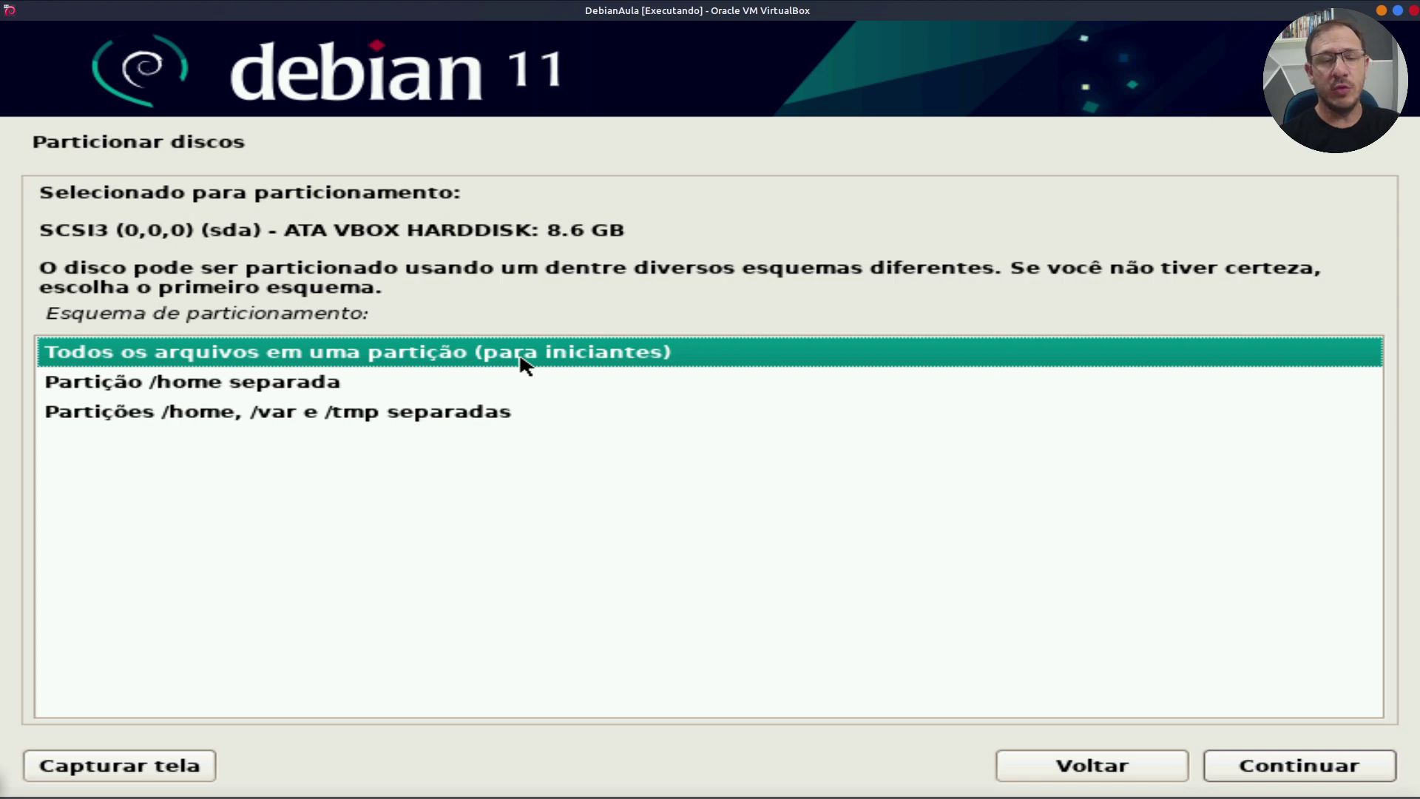
click(1300, 770)
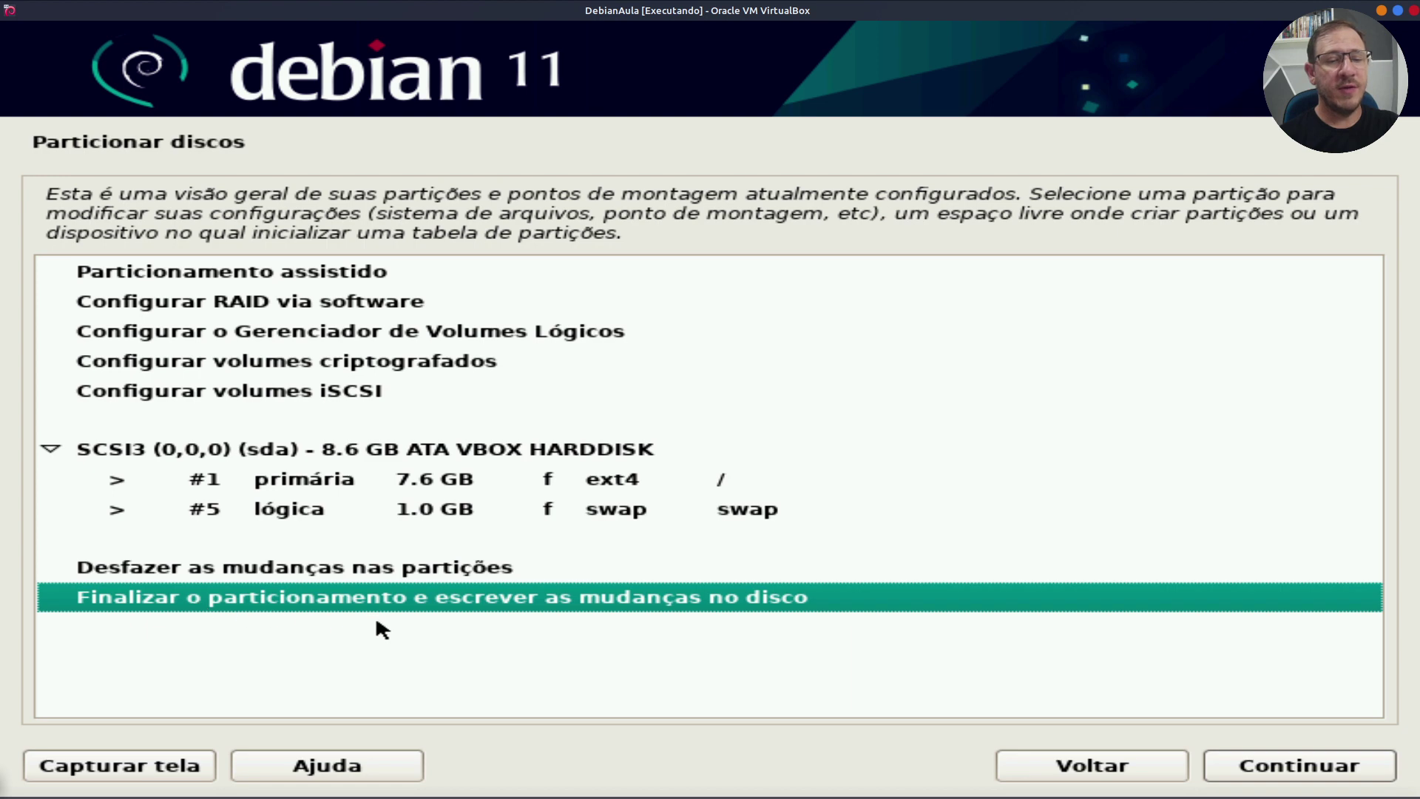
Step: Finish partitioning and confirm writing the changes to disk with Sim
click(1326, 770)
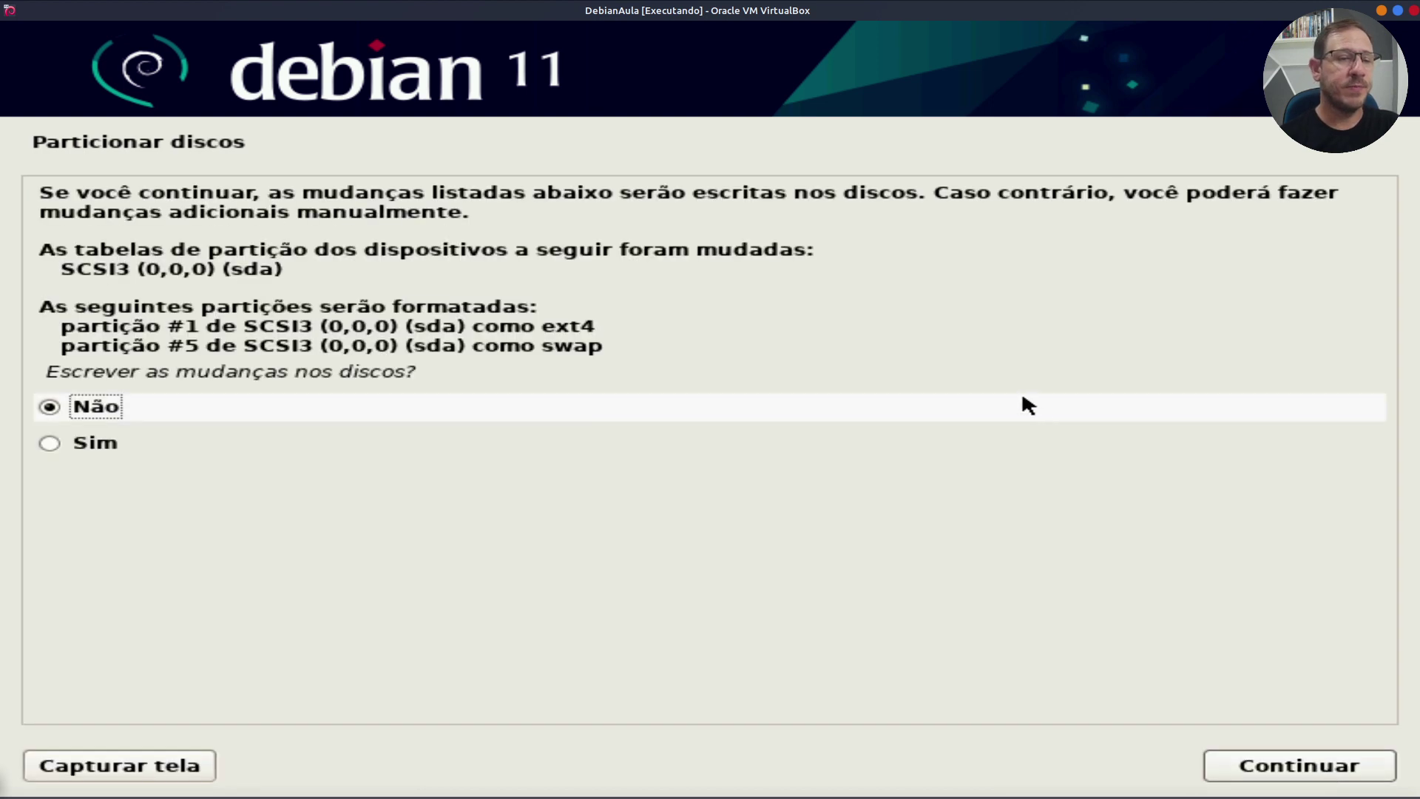
click(71, 445)
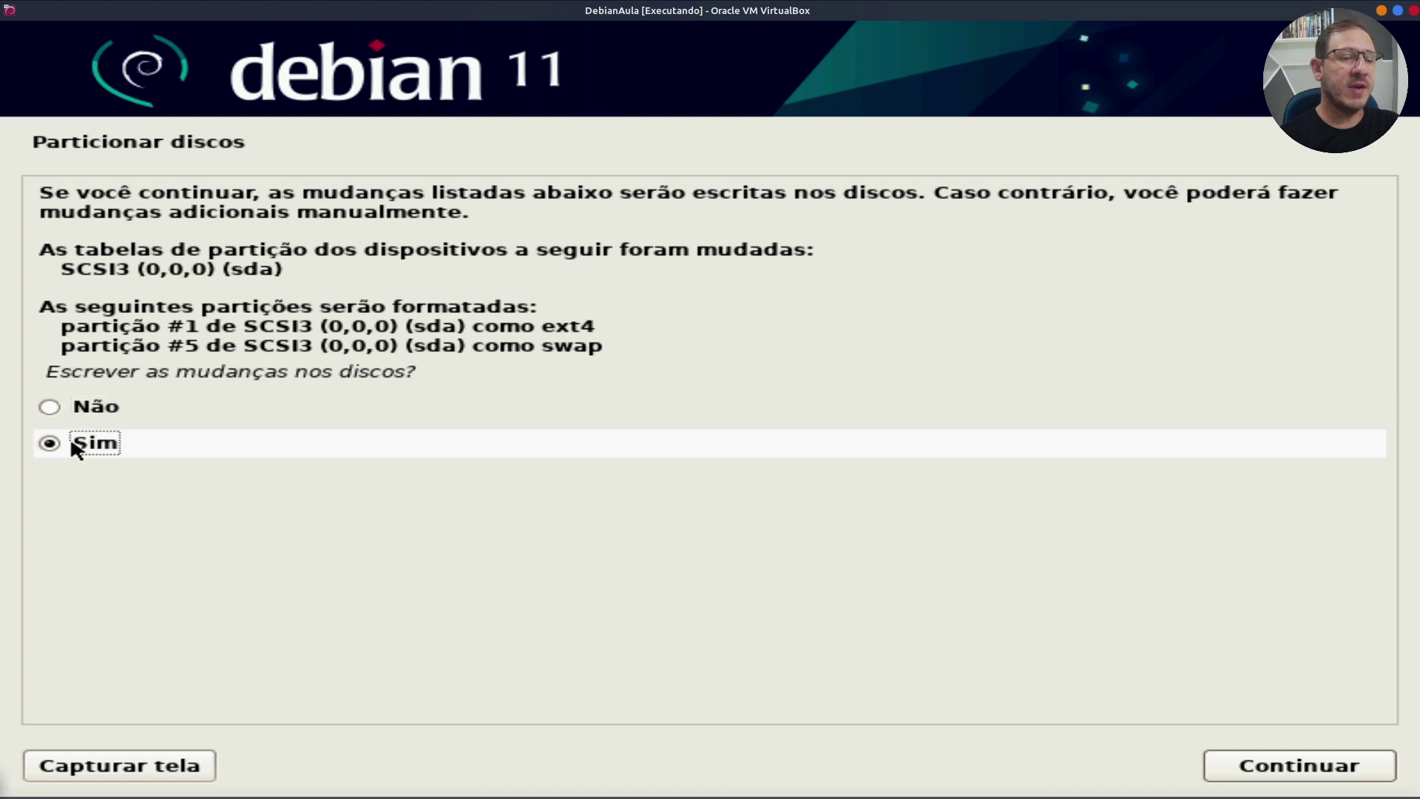
click(1333, 773)
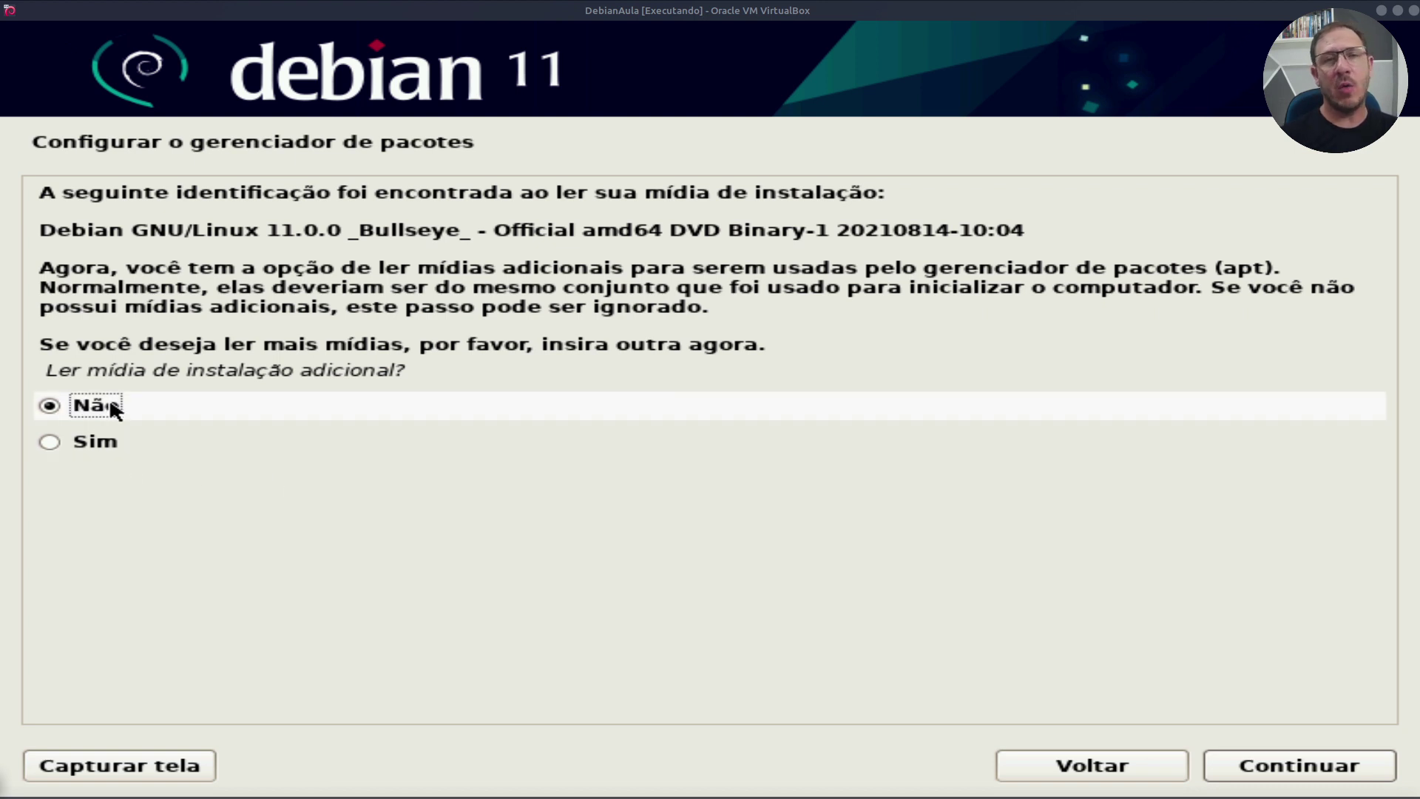
Step: Skip scanning additional installation media, keeping Não
click(1311, 767)
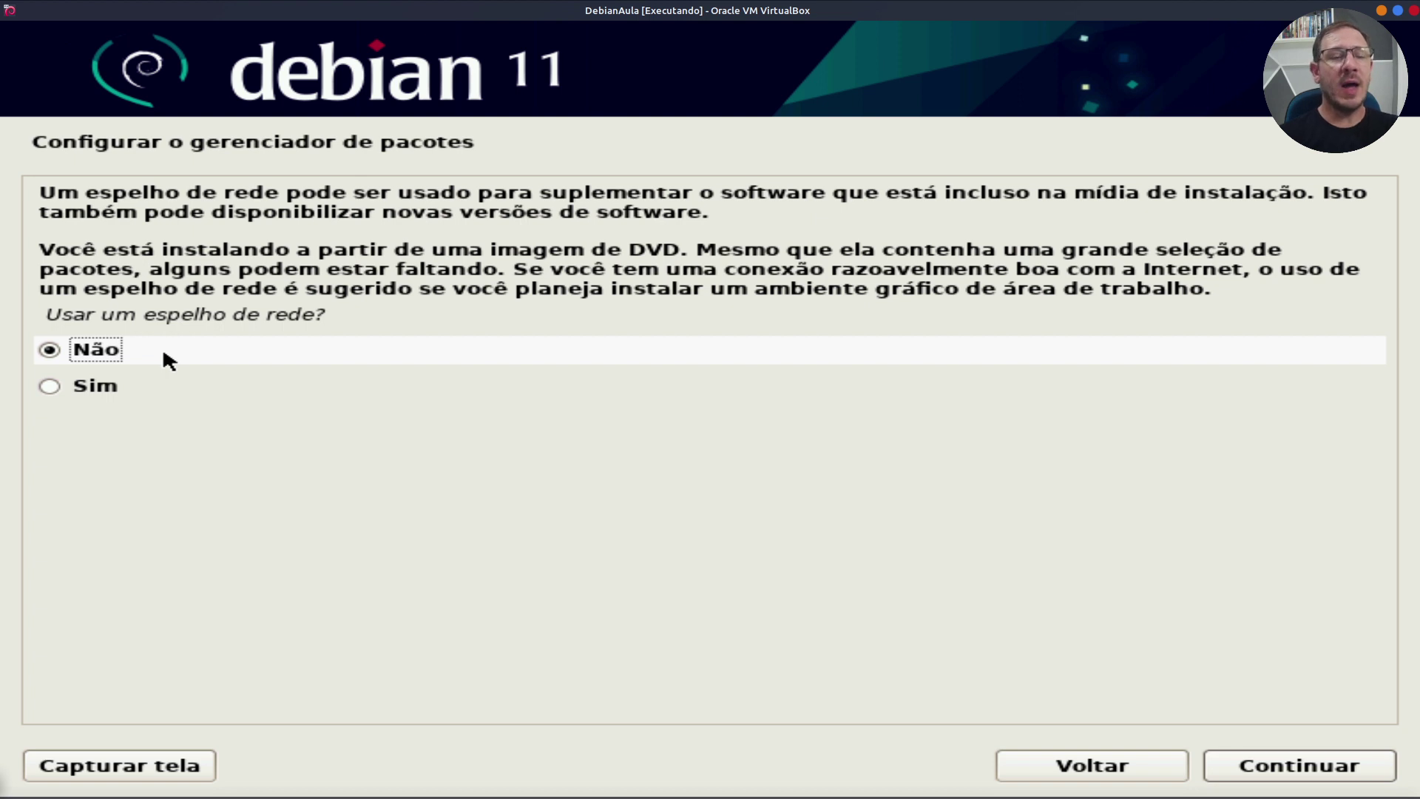
Step: Use the Brasil network mirror deb.debian.org with no HTTP proxy
click(102, 390)
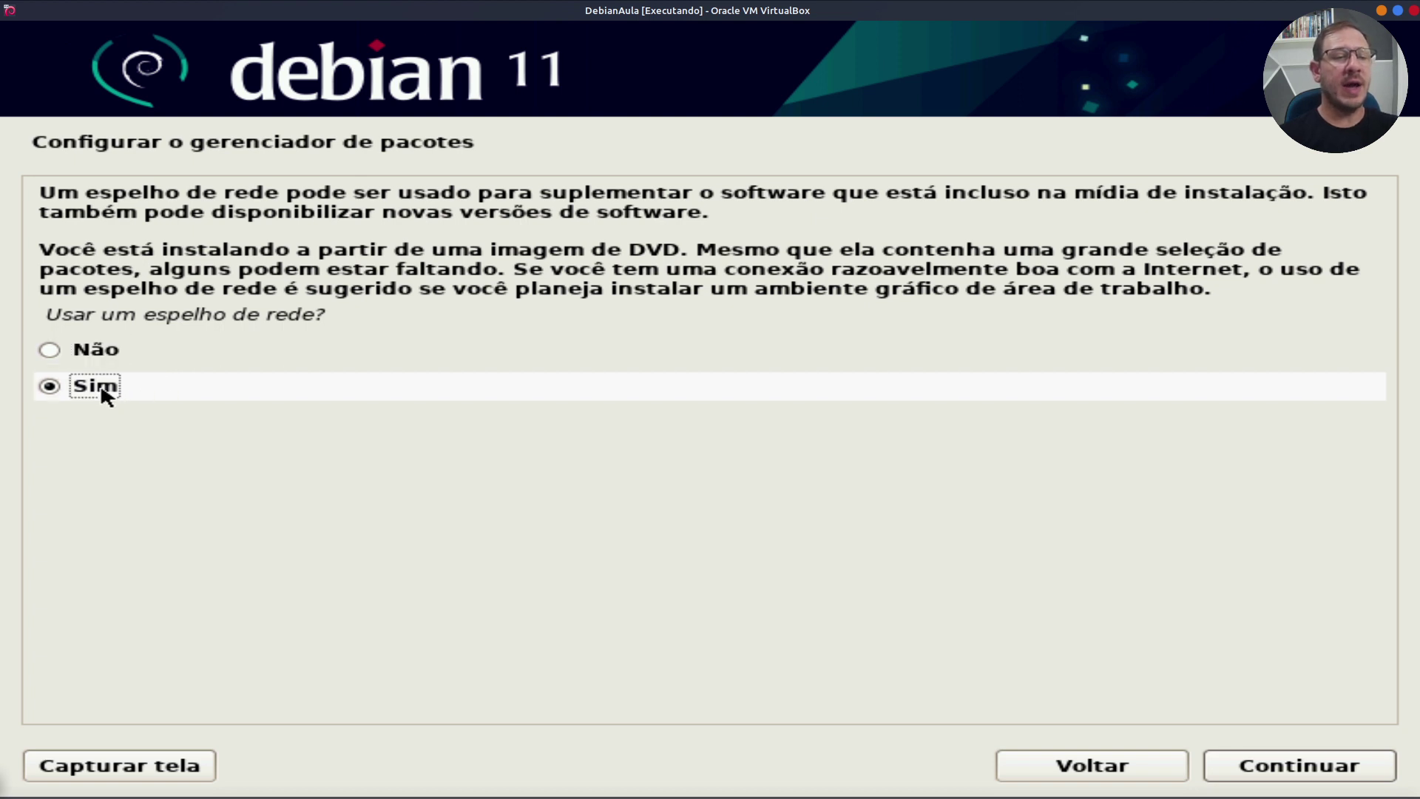
click(1322, 772)
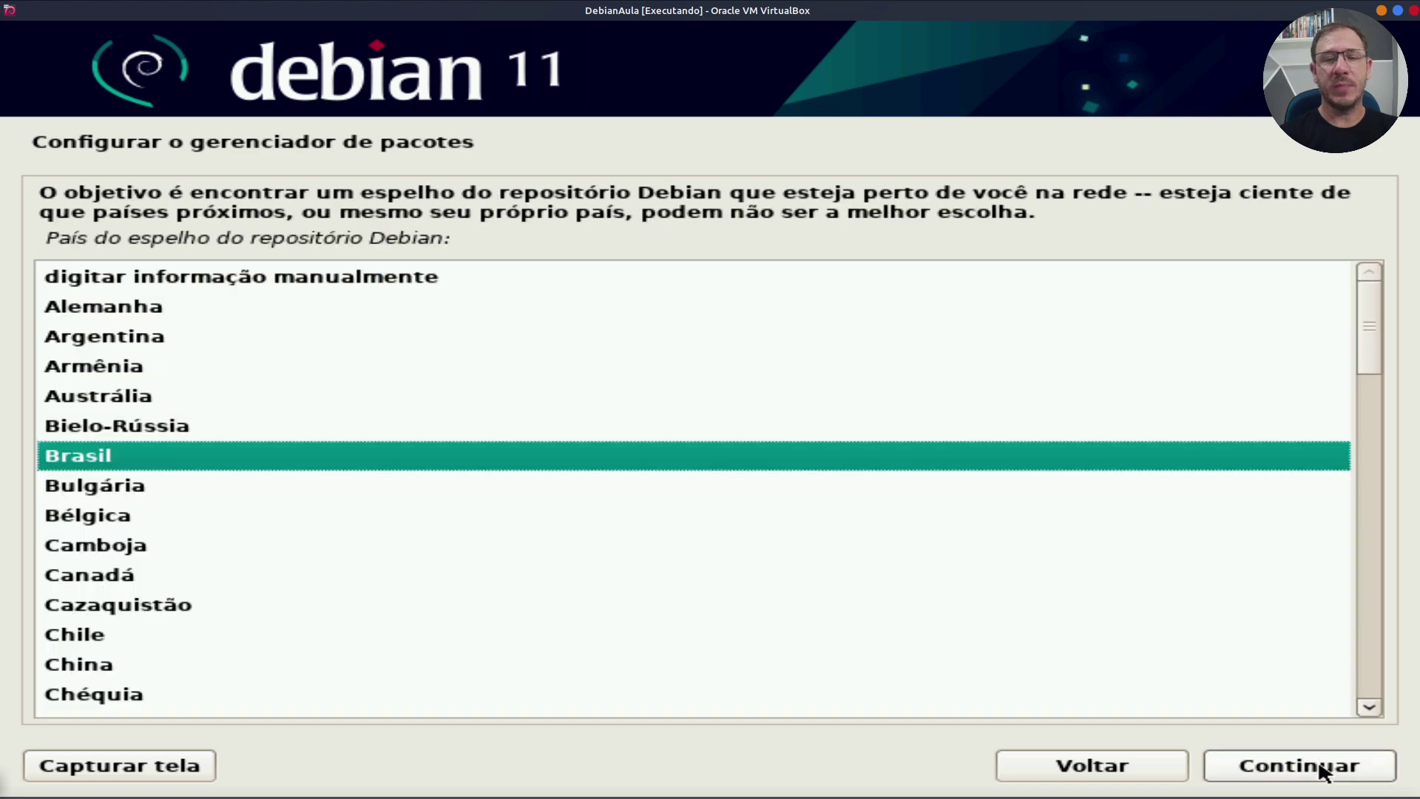
click(152, 456)
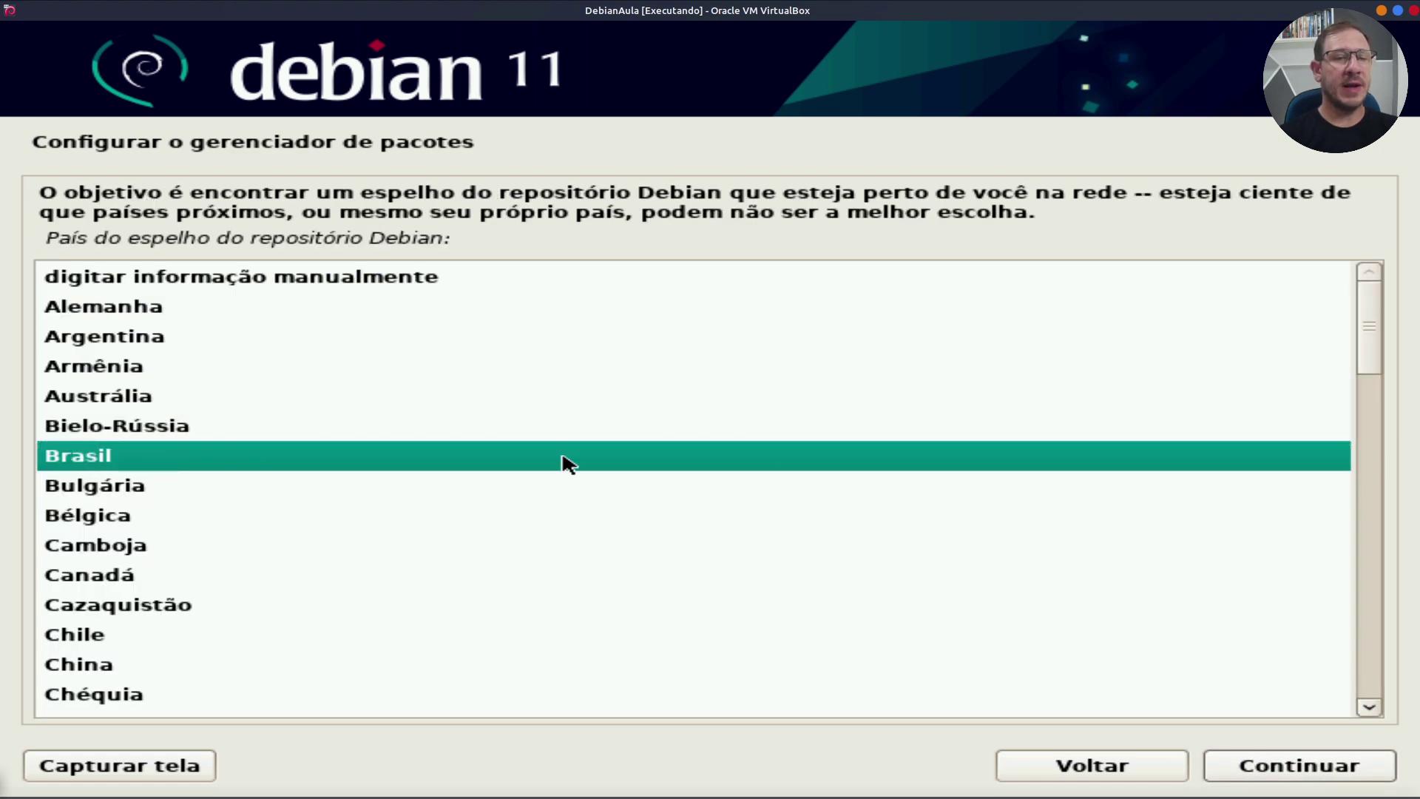
click(1315, 778)
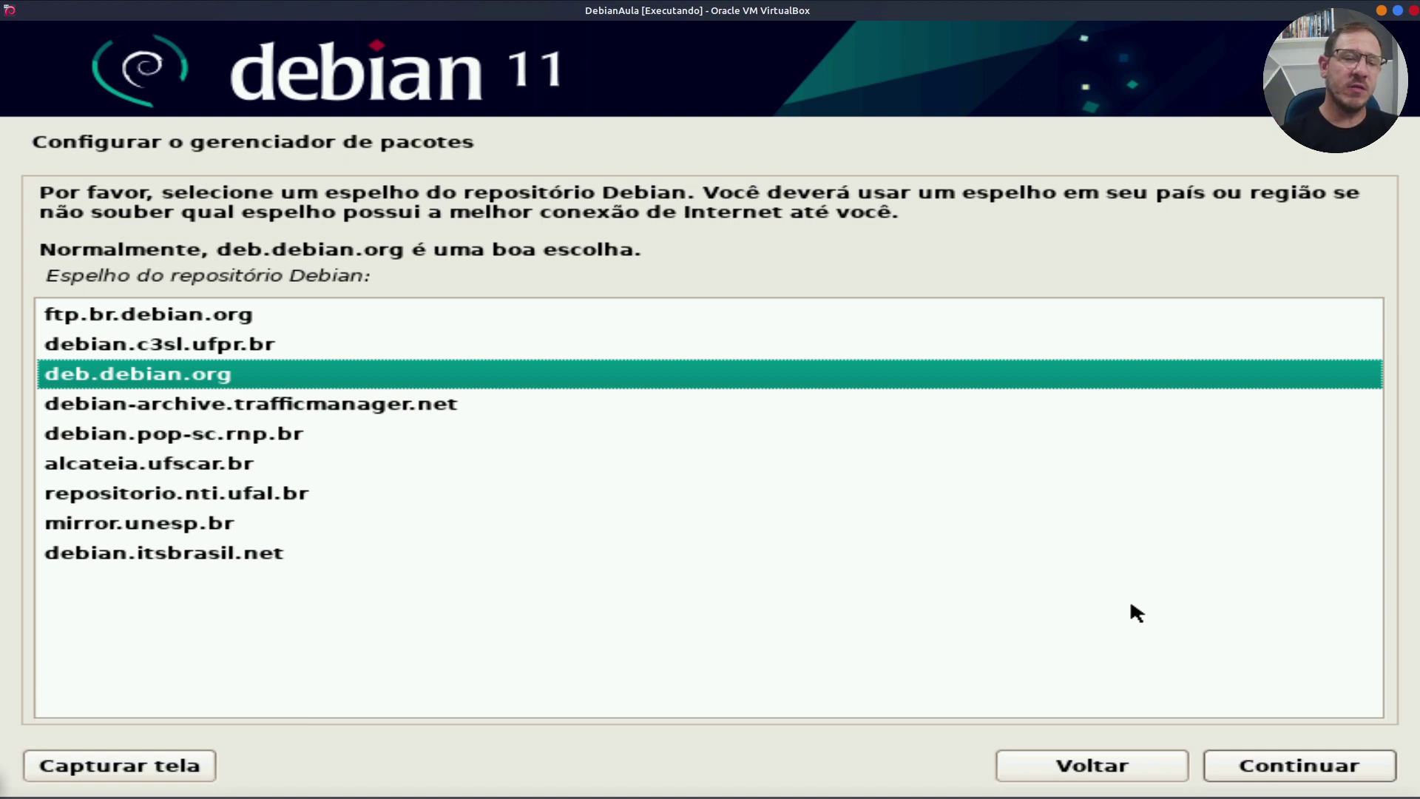
click(1339, 776)
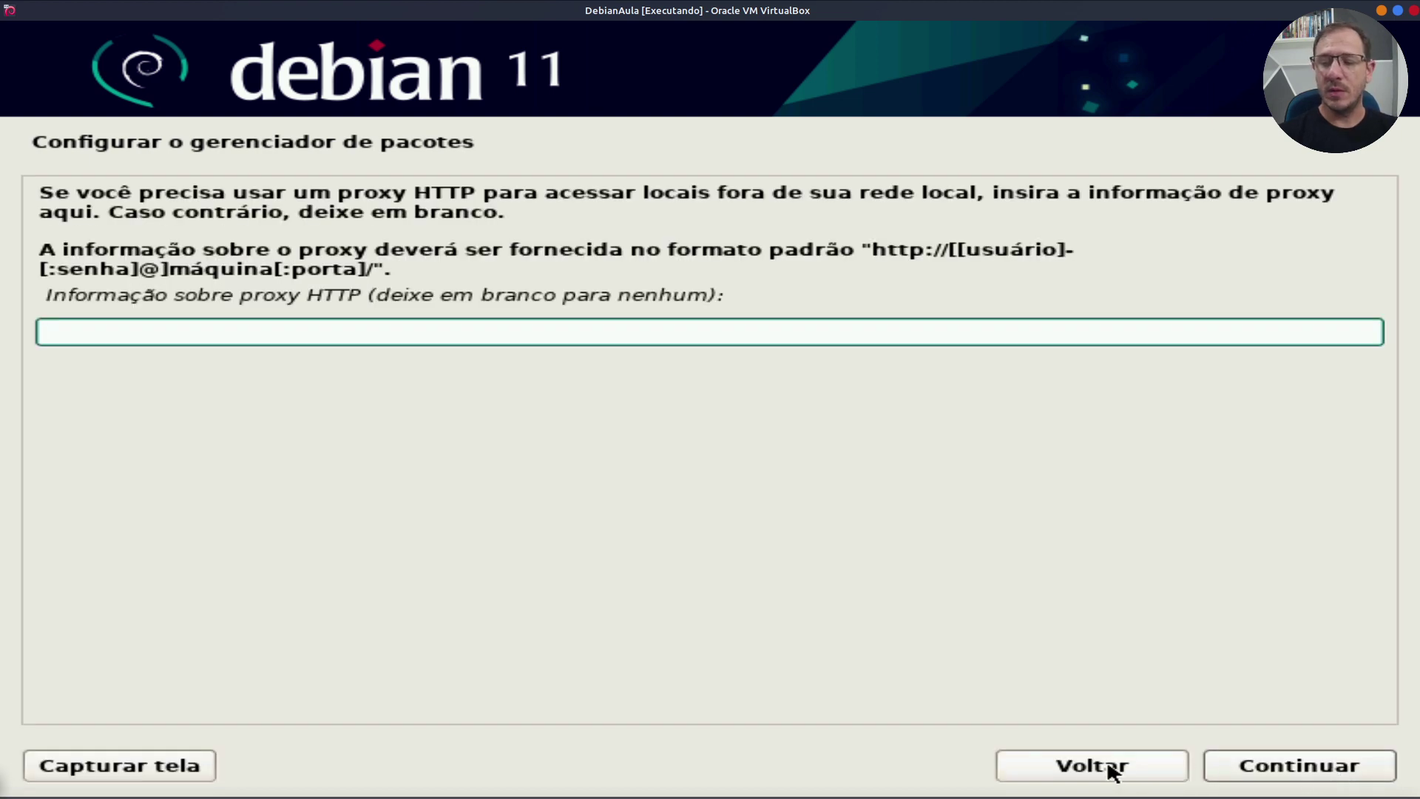
click(1322, 770)
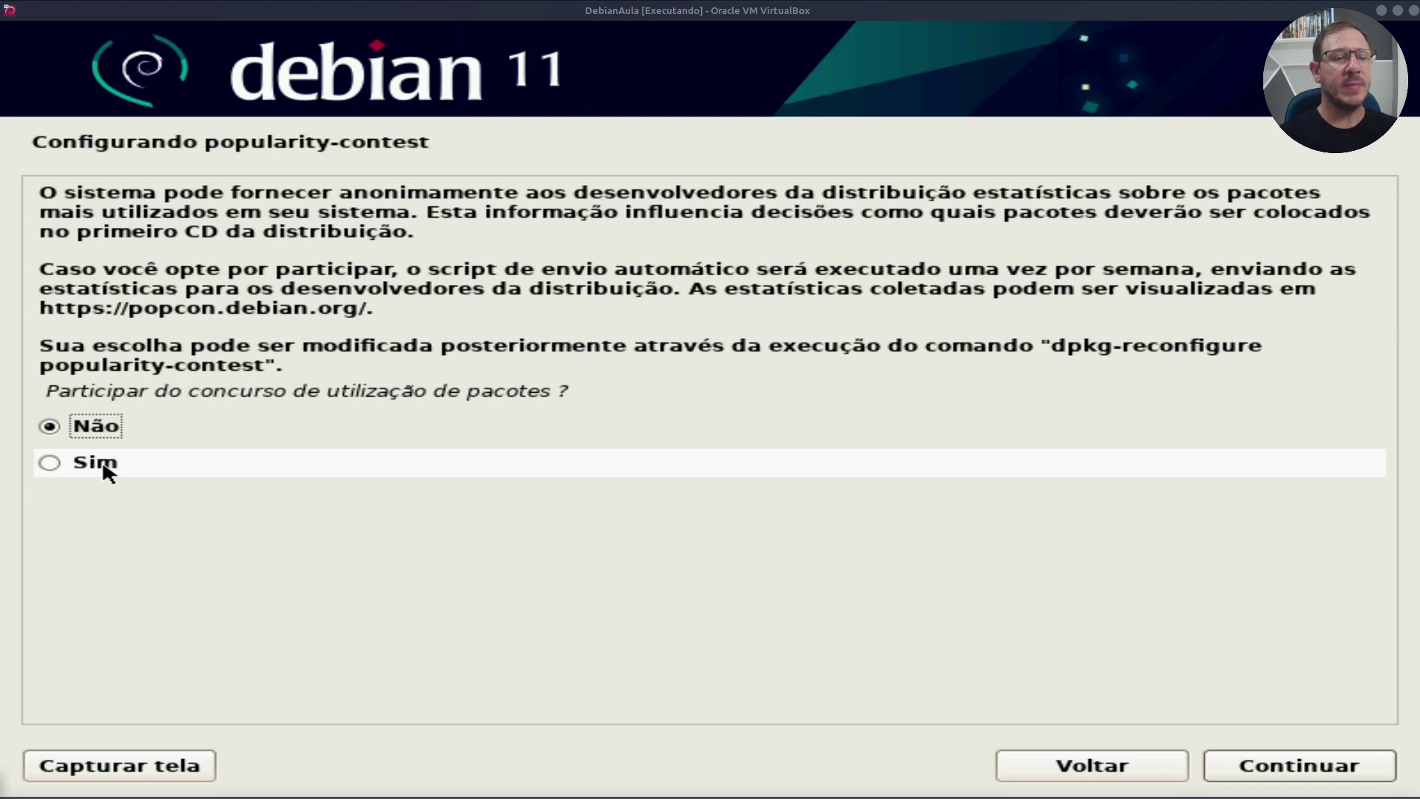
Step: Opt in to the Debian package popularity contest with Sim
click(105, 468)
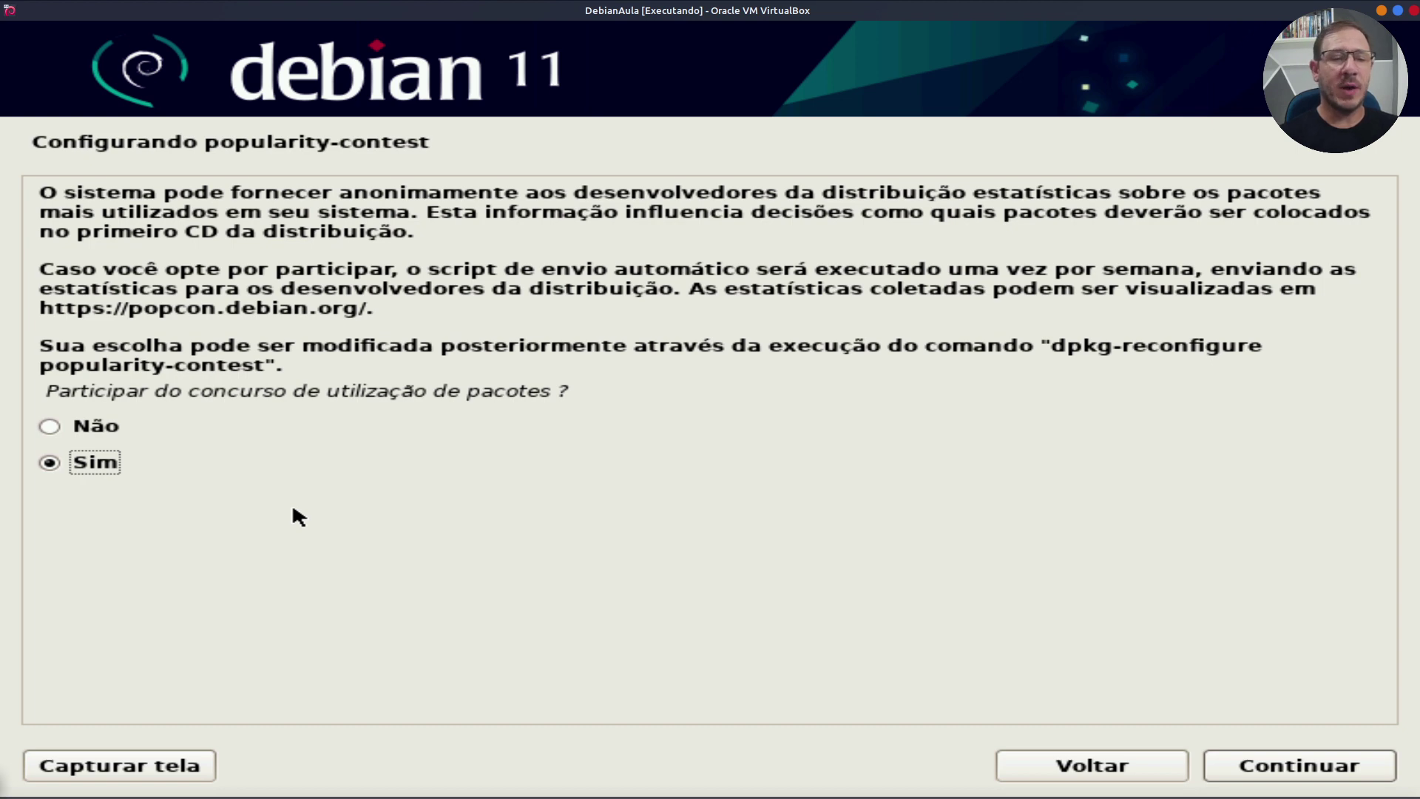
click(1302, 769)
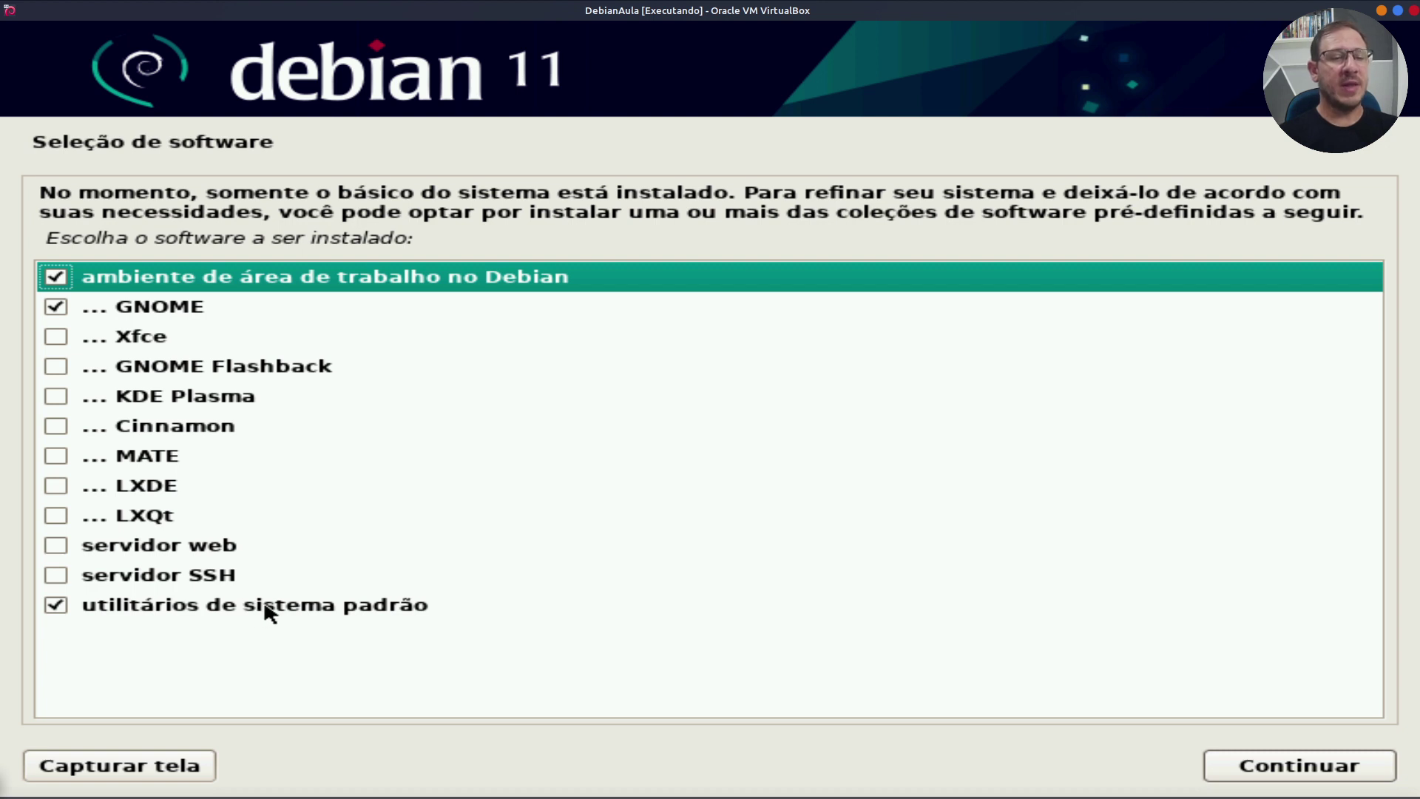
Step: Replace GNOME with Xfce in the software selection and start the installation
click(62, 303)
click(58, 338)
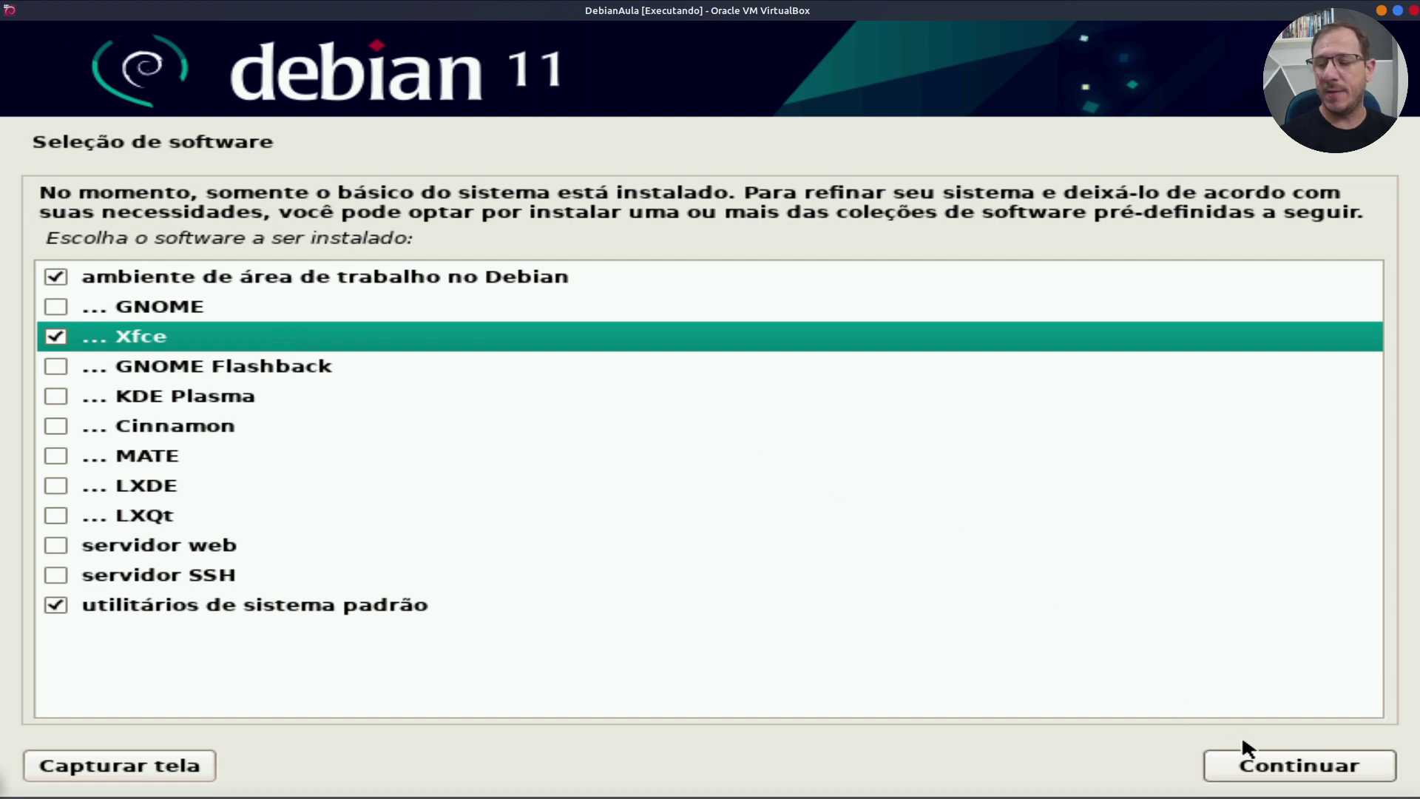
click(1305, 766)
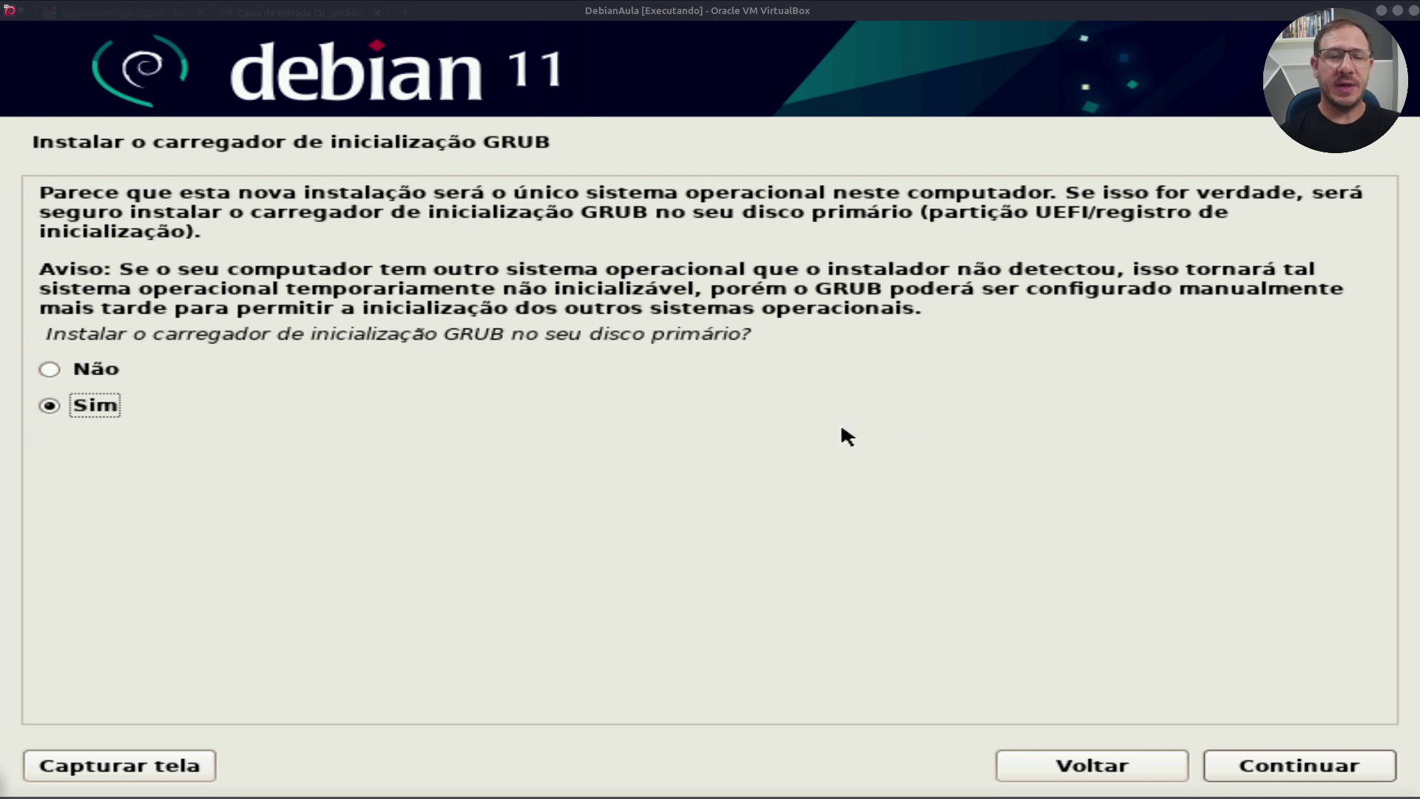
Step: Install the GRUB boot loader onto /dev/sda
click(1300, 769)
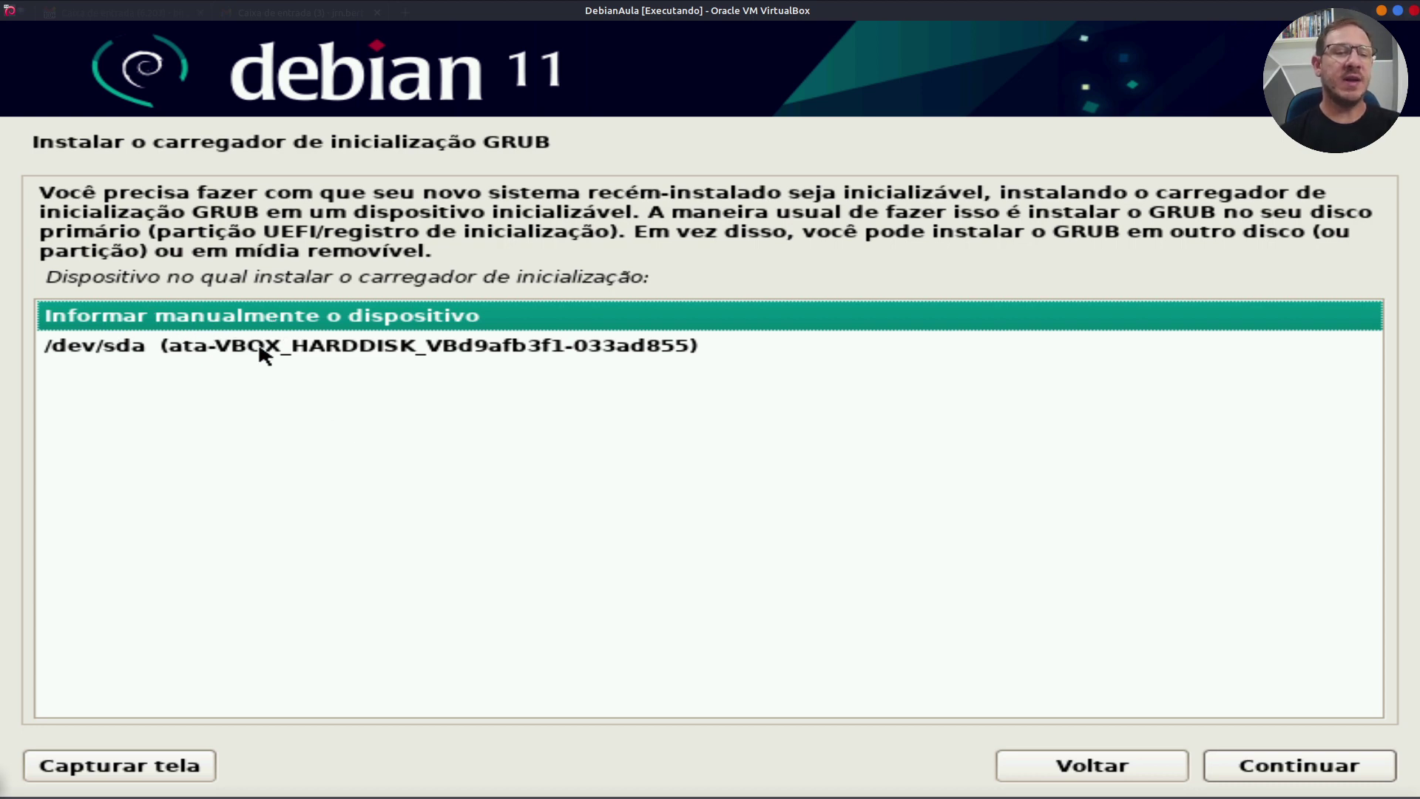
click(263, 352)
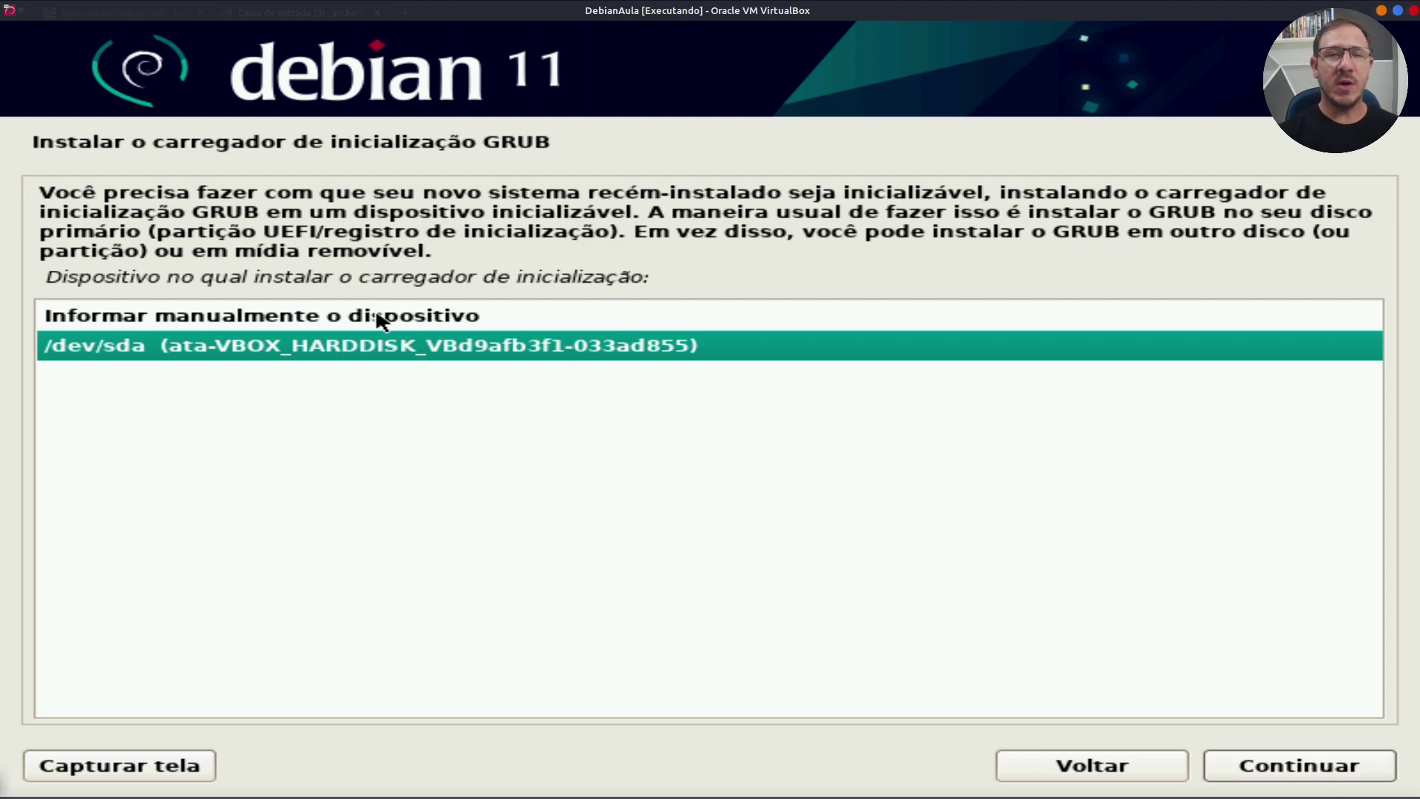
click(1309, 774)
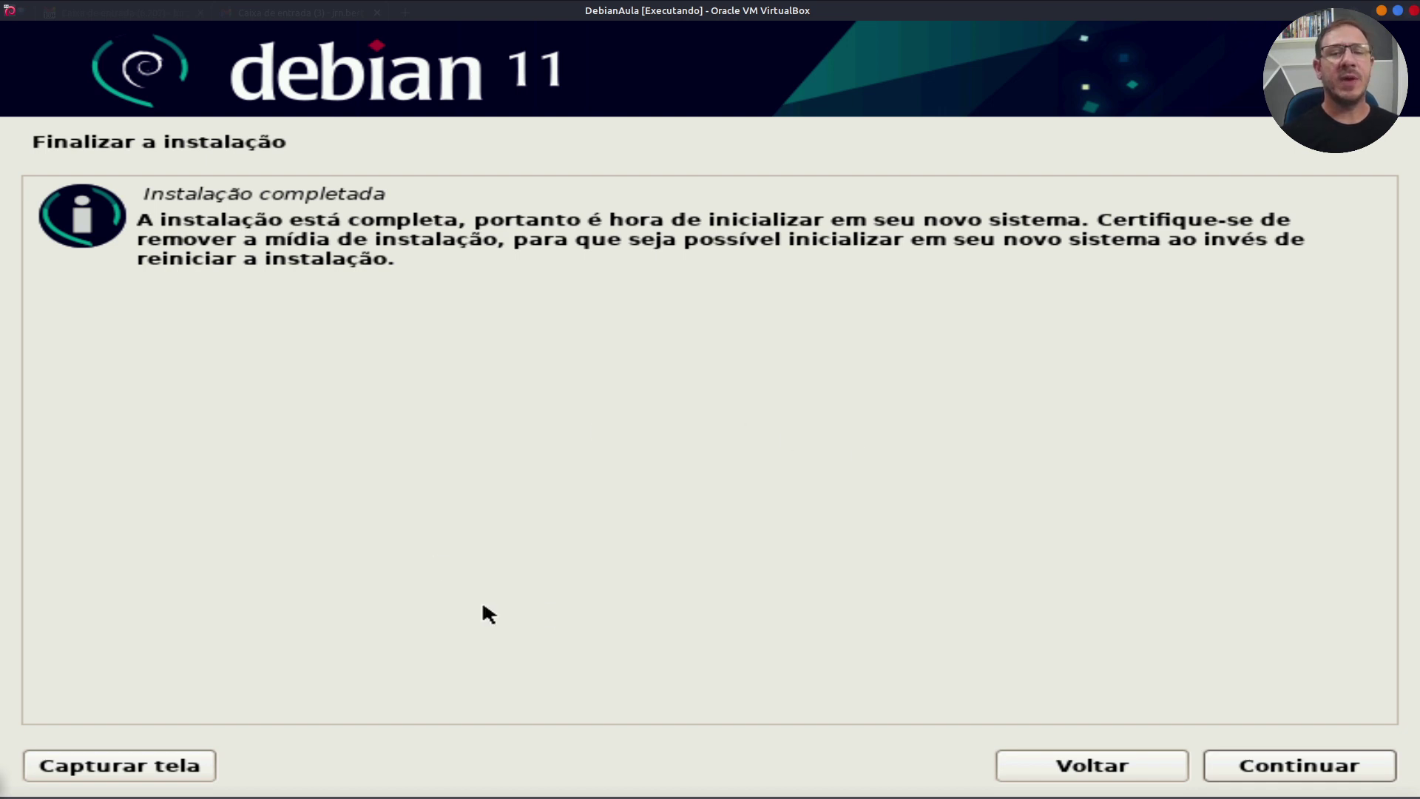
Step: Confirm the completed Debian installation with Continuar so the VM reboots into GRUB
click(1327, 769)
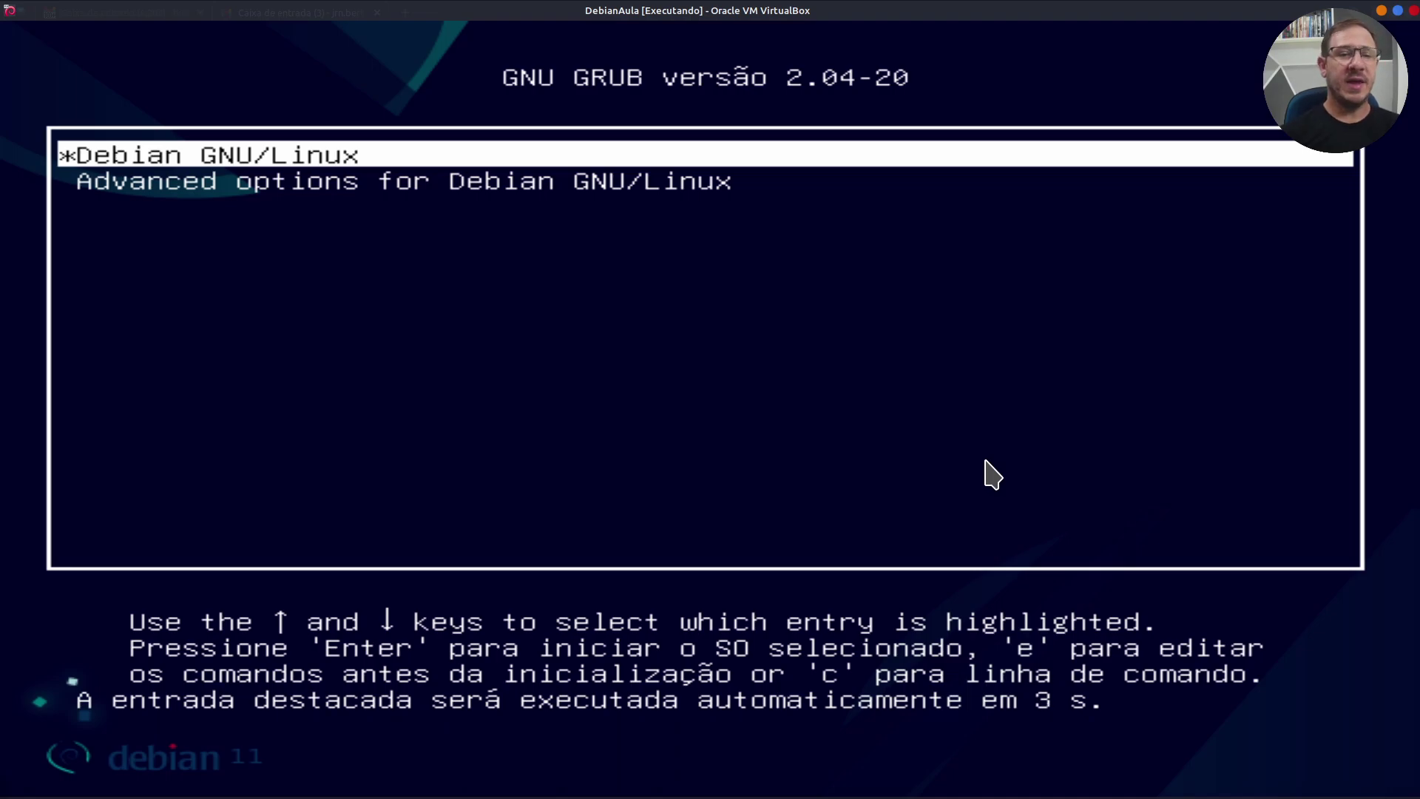
Step: Halt the GRUB countdown and boot the standard Debian GNU/Linux entry
key(Down)
key(Up)
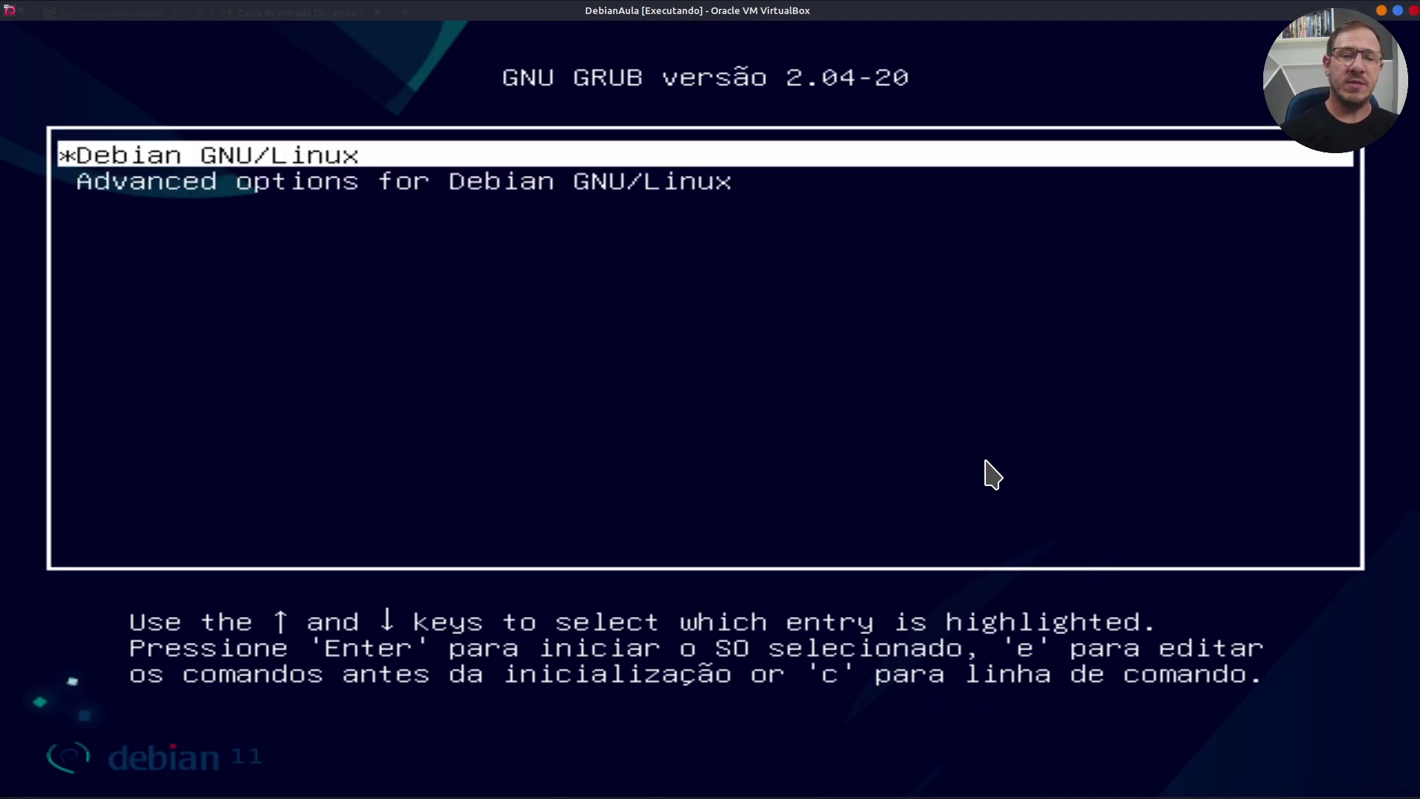
key(Return)
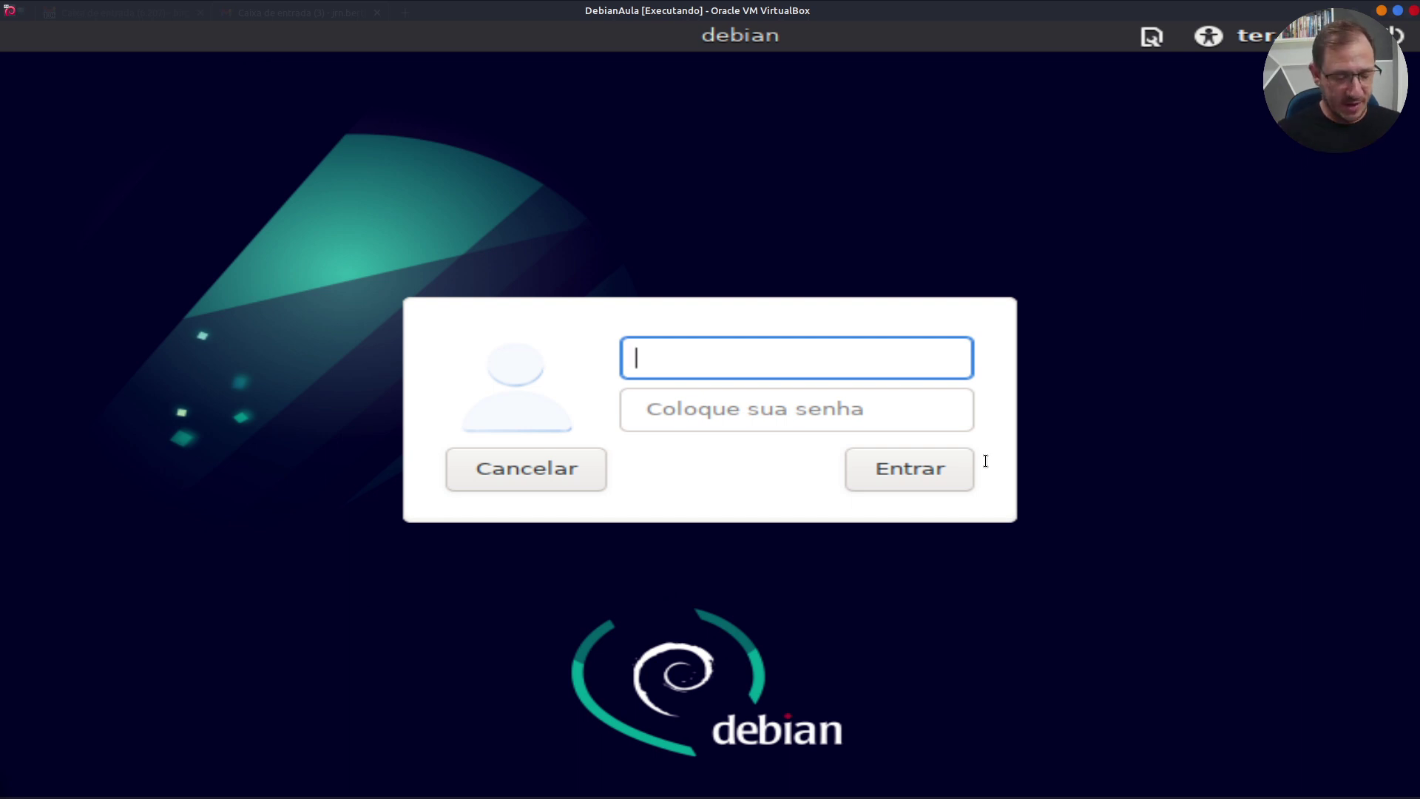
Step: Log in to the Xfce desktop with the user's username and password, then switch the VM to full-screen
text(bira)
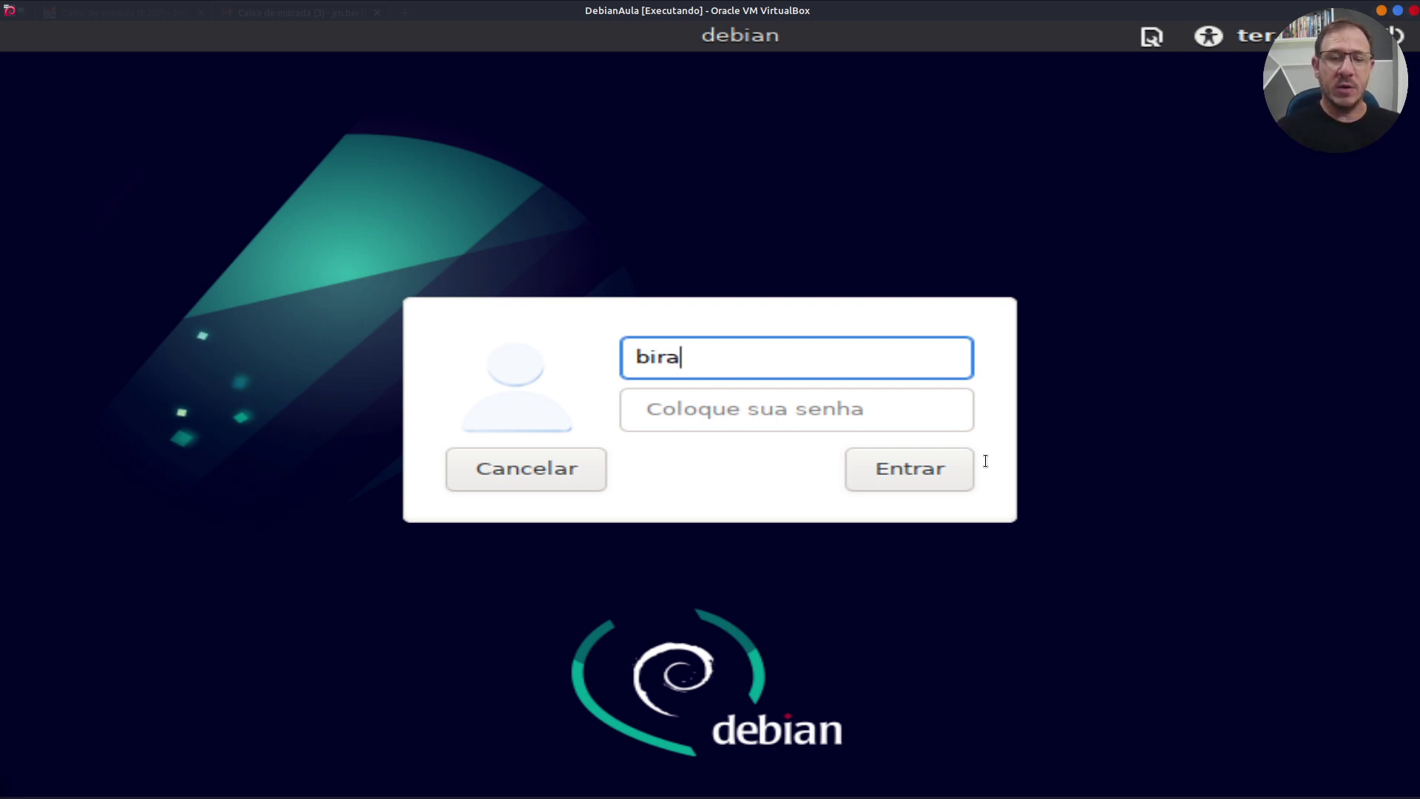
key(Tab)
text(•••)
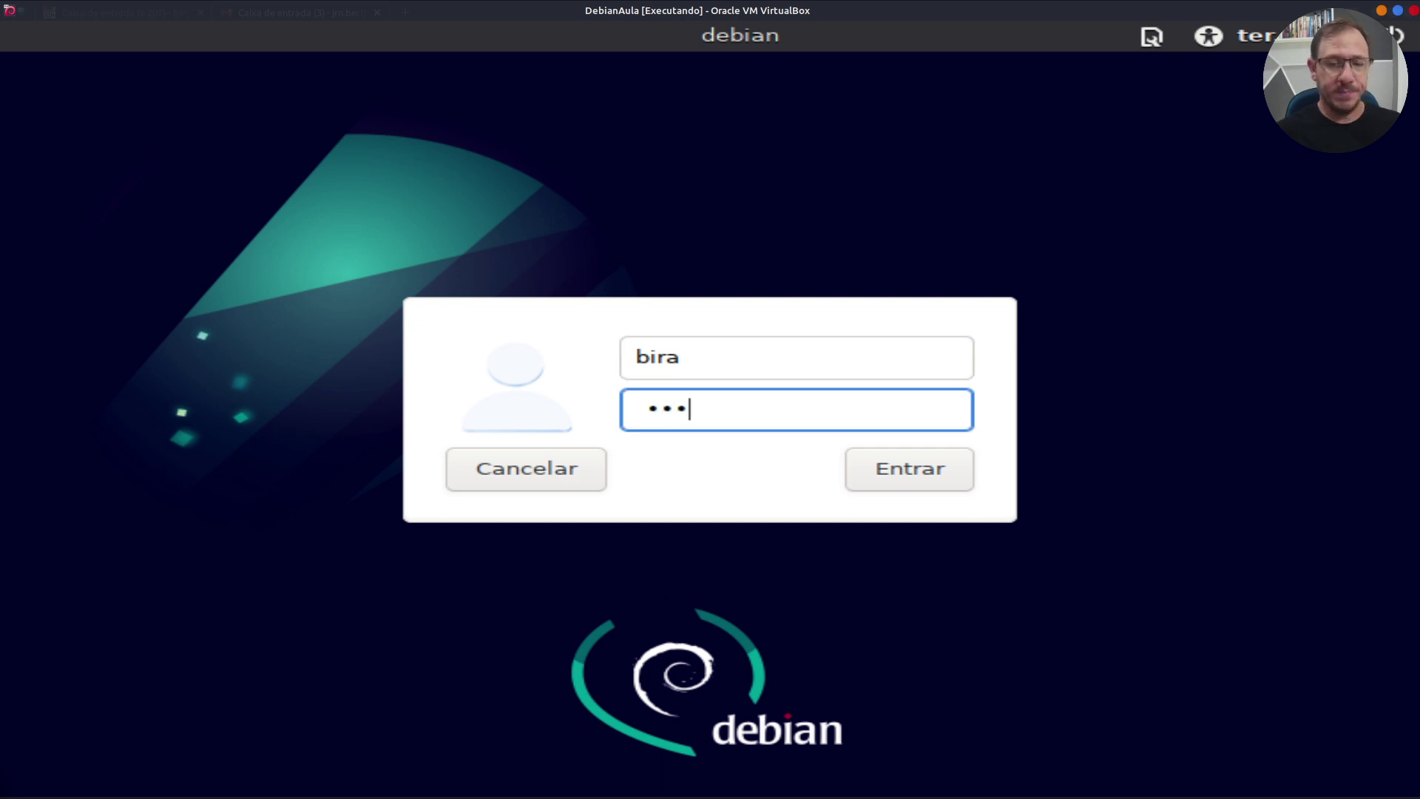
click(908, 465)
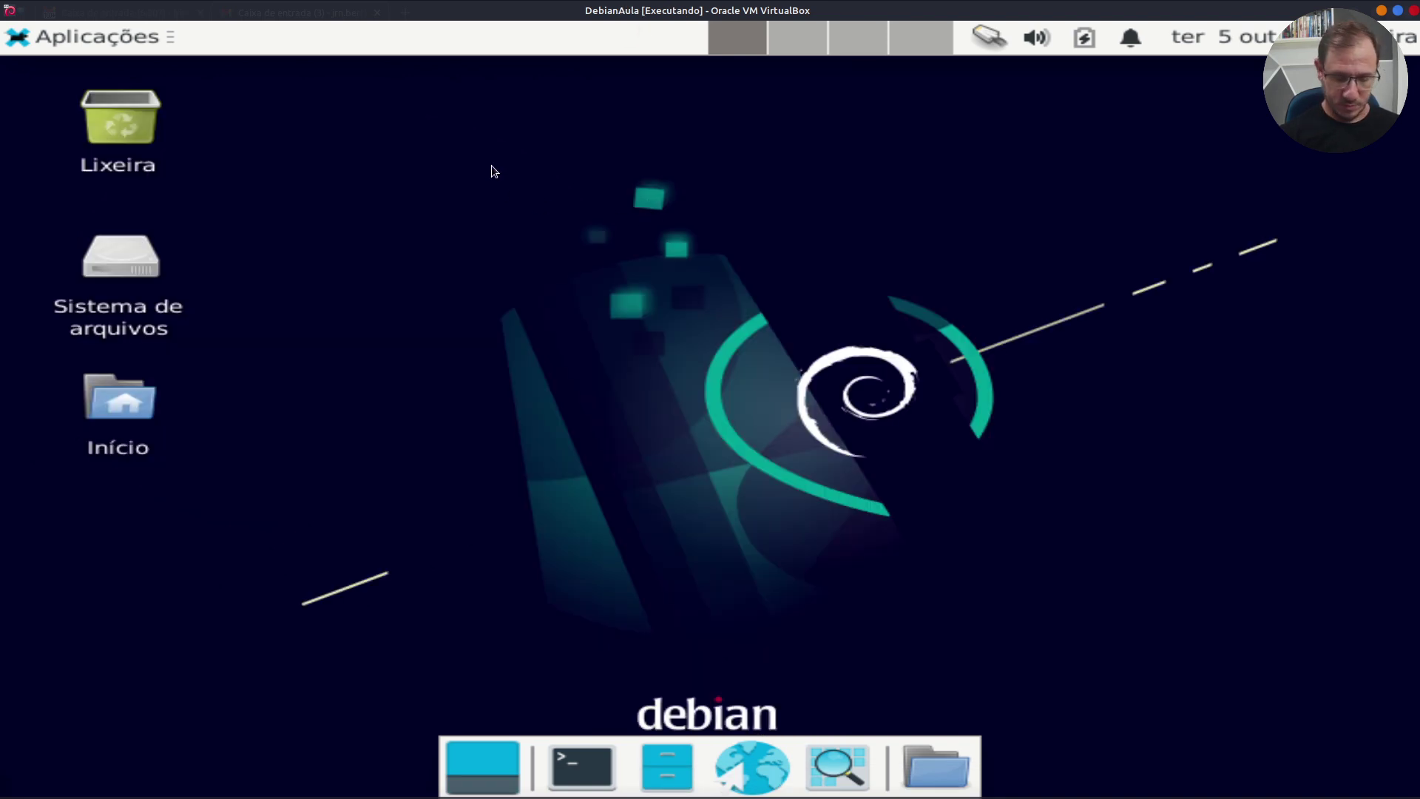
key(ctrl+f)
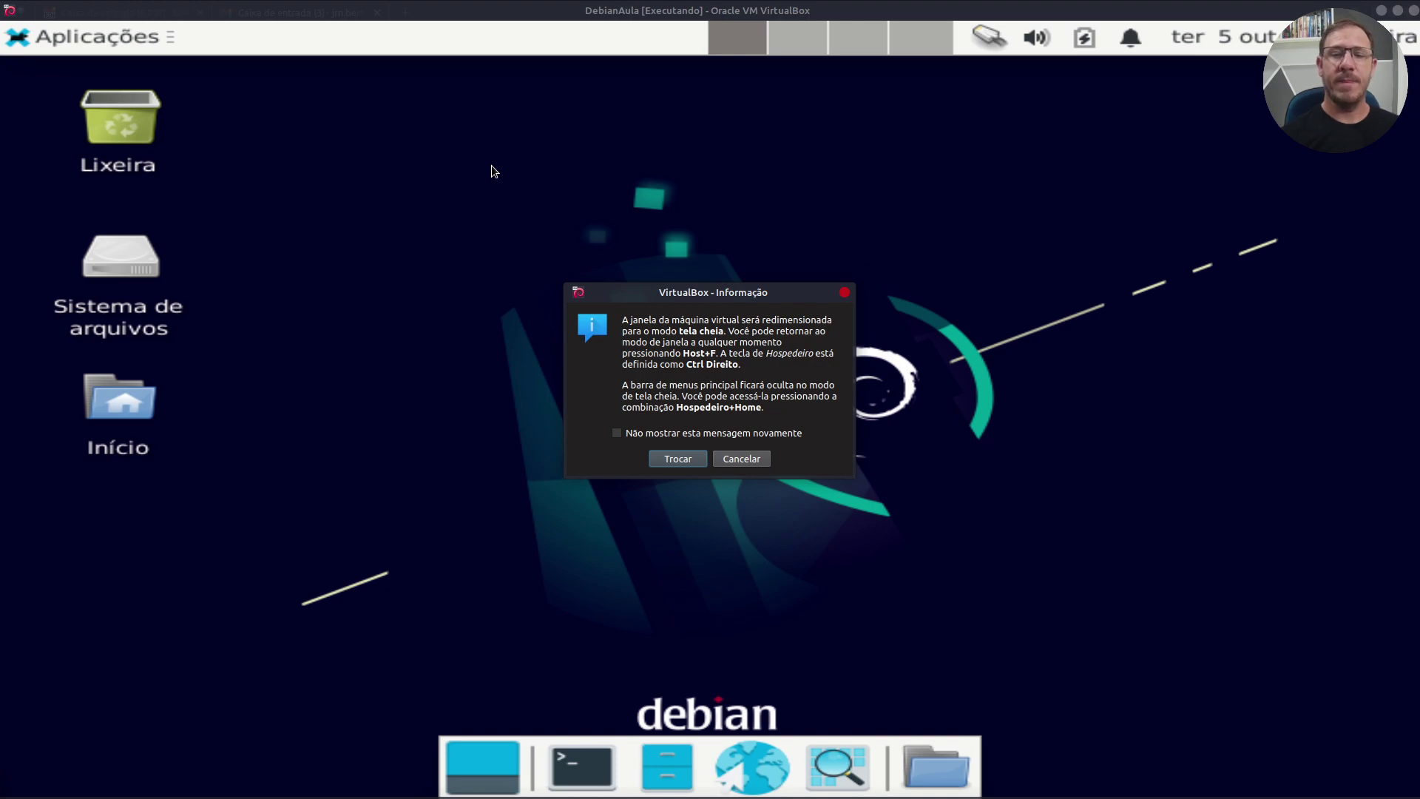
click(677, 460)
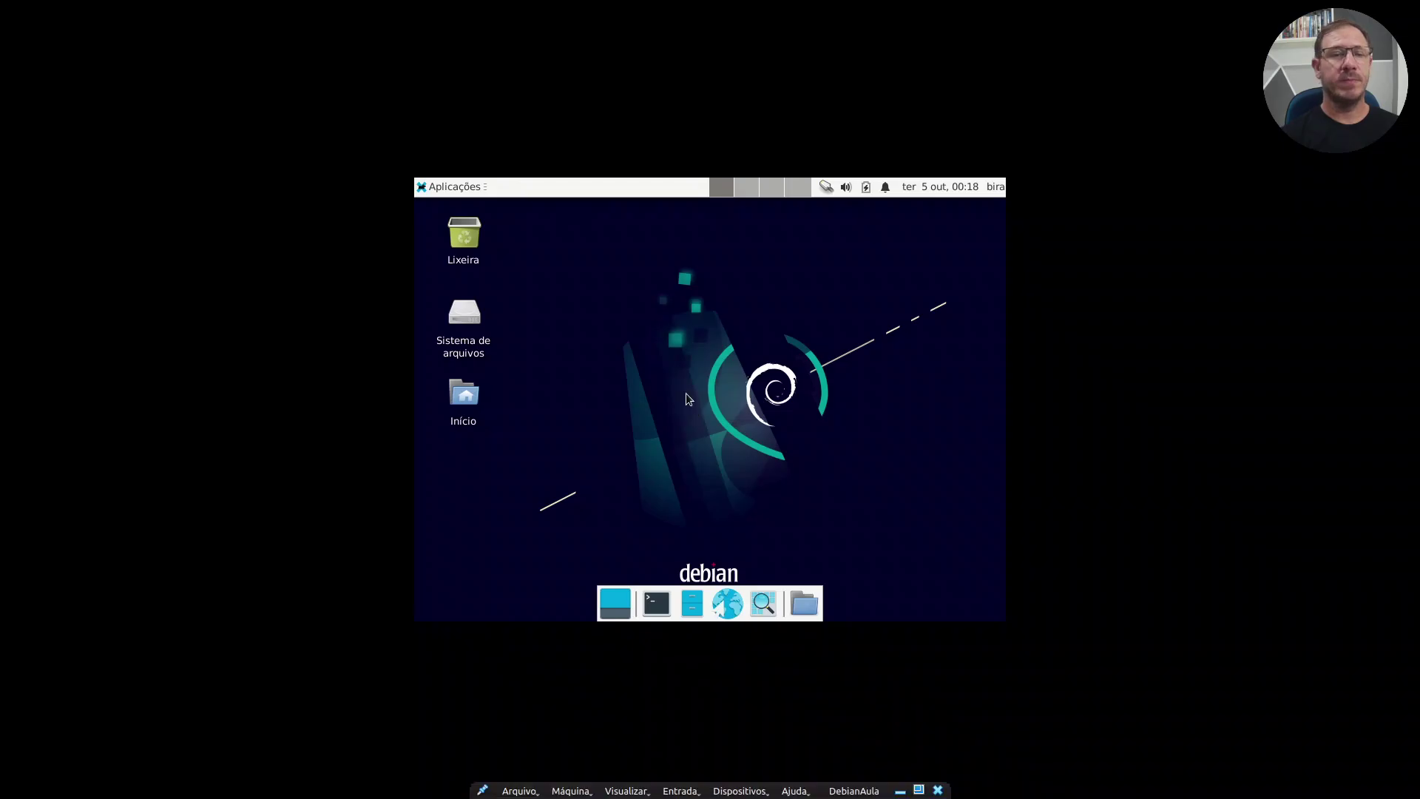